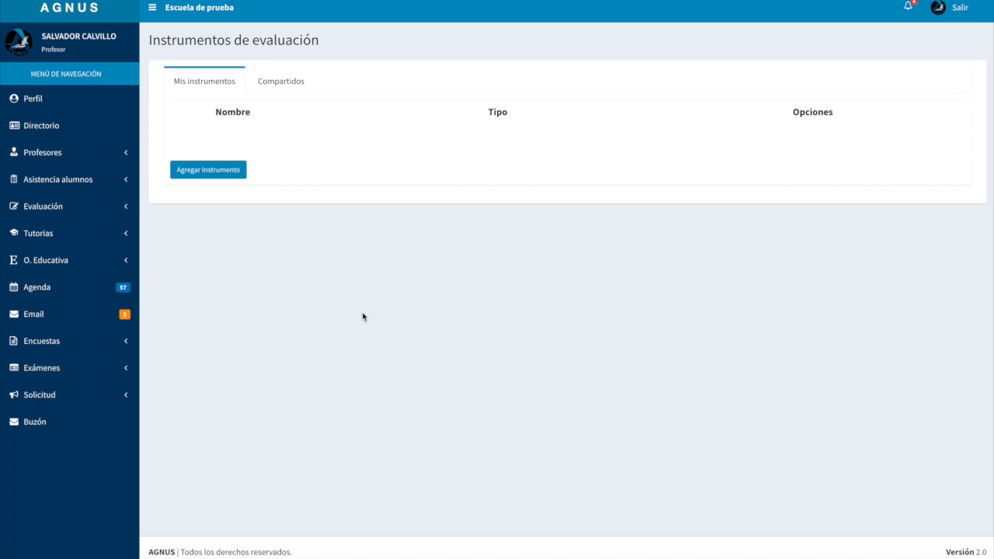
Add an evaluation instrument named "Resolución de problemas" of type Lista de cotejo
{"action": "left_click", "coordinate": [56, 211]}
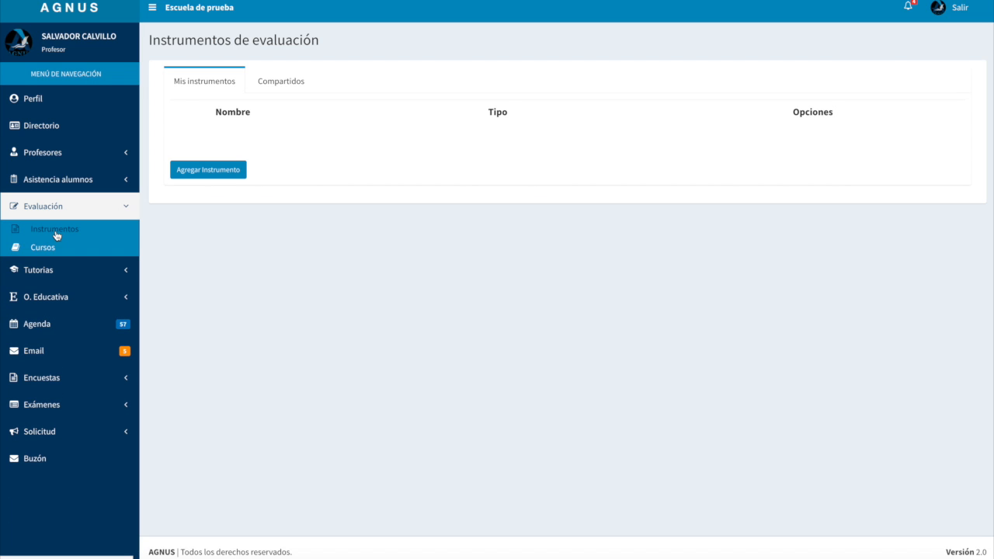
{"action": "left_click", "coordinate": [54, 231]}
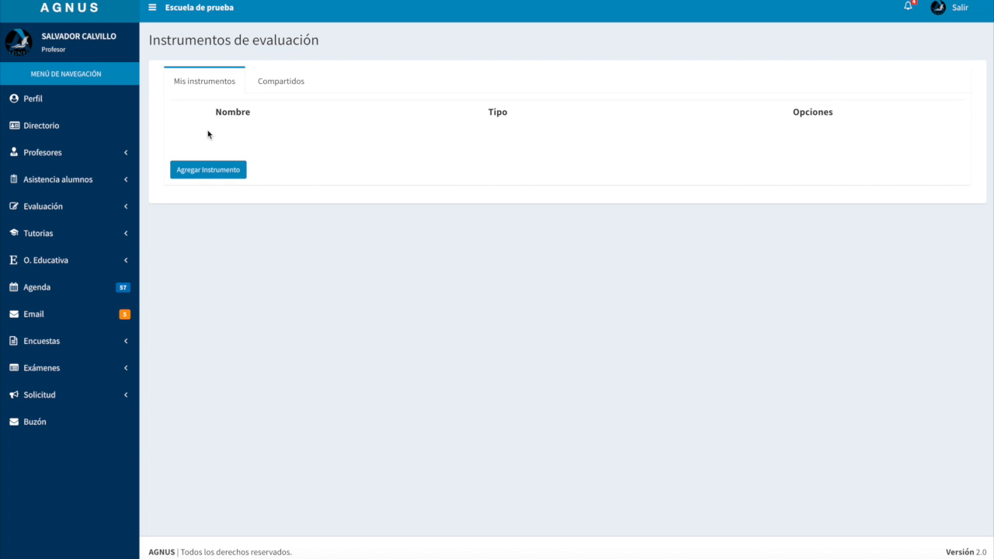
{"action": "left_click", "coordinate": [208, 172]}
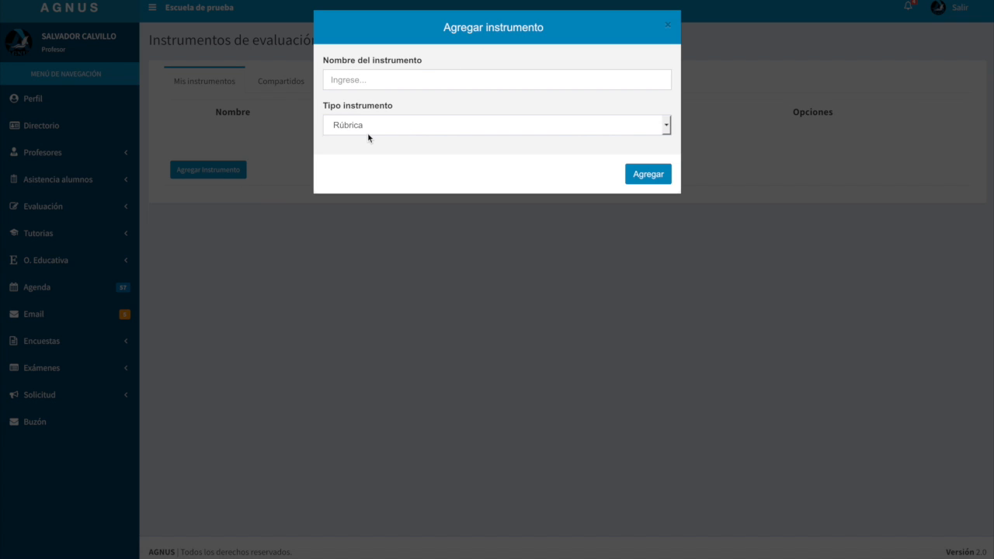
{"action": "left_click", "coordinate": [364, 80]}
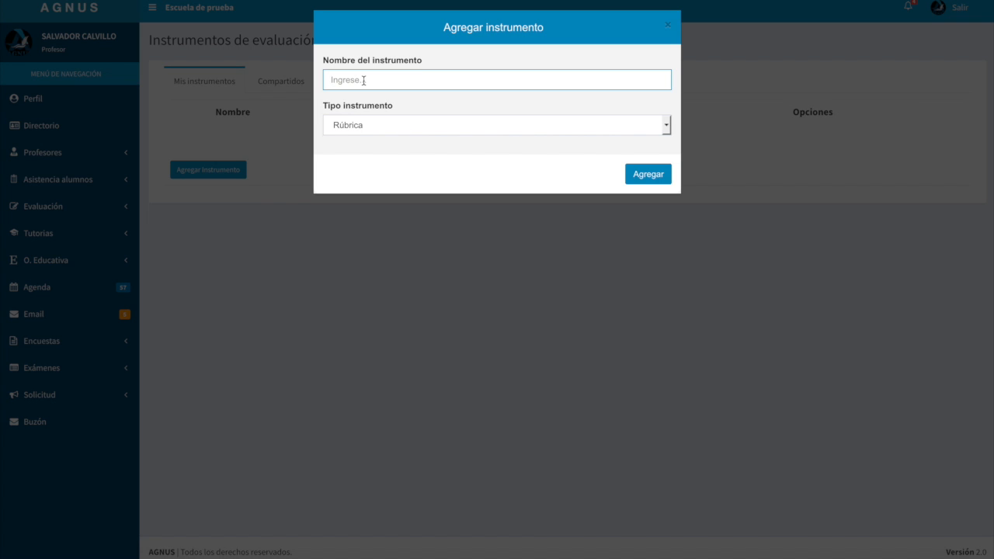
{"action": "type", "text": "Resolución de problemas"}
{"action": "left_click", "coordinate": [366, 127]}
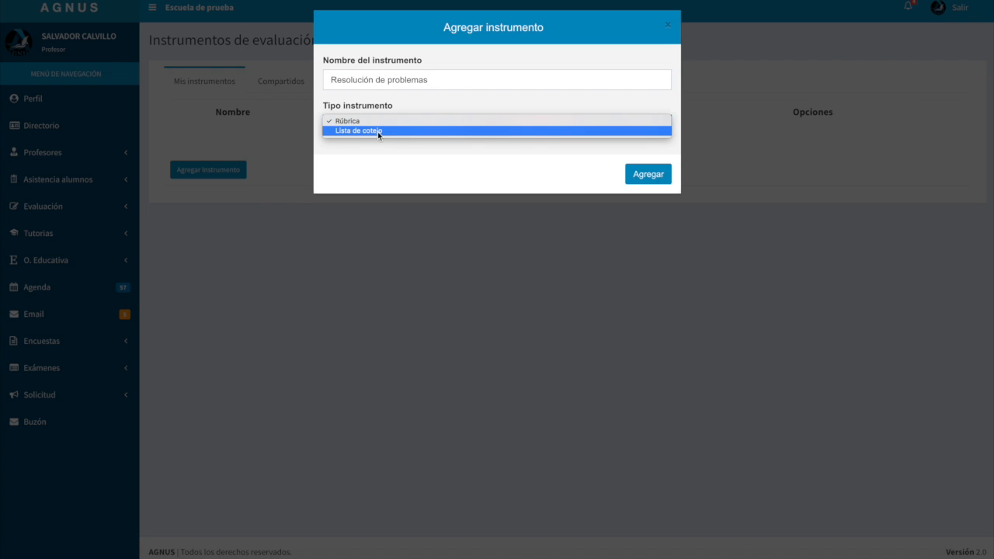
{"action": "left_click", "coordinate": [378, 131]}
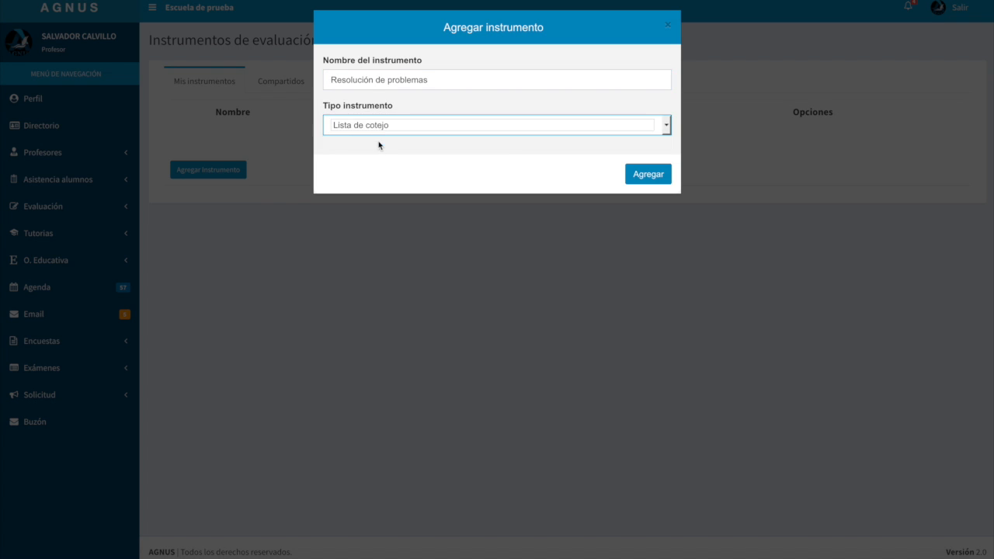
{"action": "left_click", "coordinate": [649, 176]}
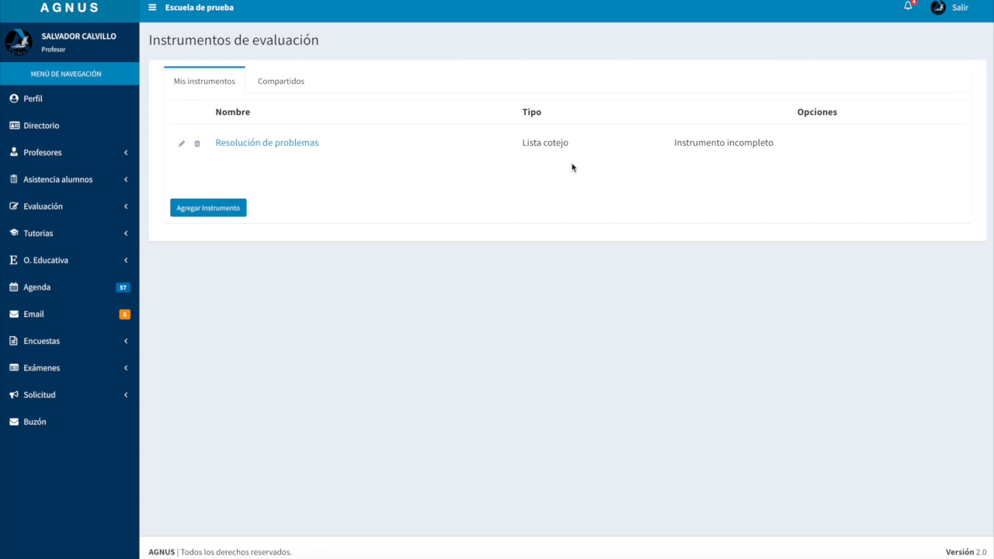
View the modification and deletion dialogs of the "Resolución de problemas" instrument, dismissing each one
{"action": "left_click", "coordinate": [181, 146]}
{"action": "left_click", "coordinate": [454, 80]}
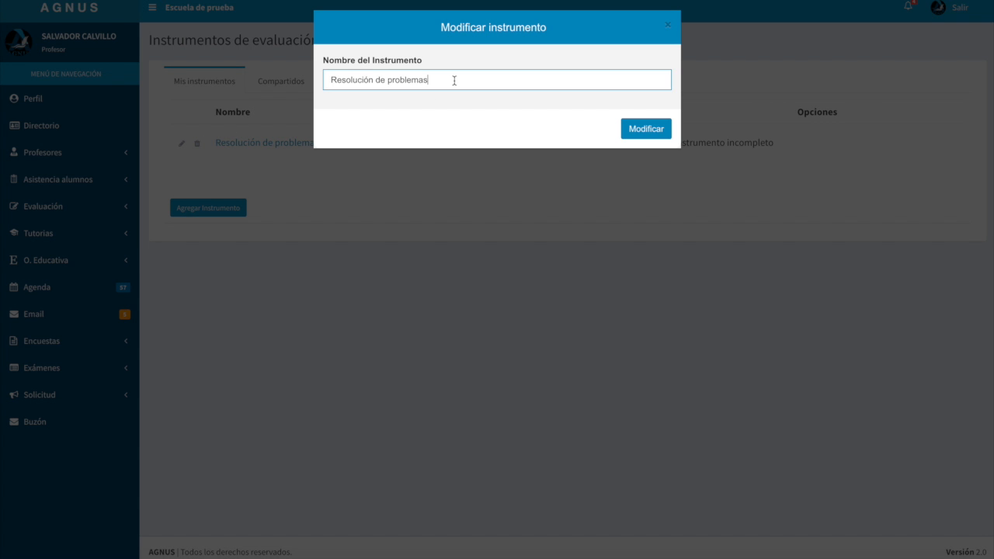
{"action": "left_click", "coordinate": [668, 27]}
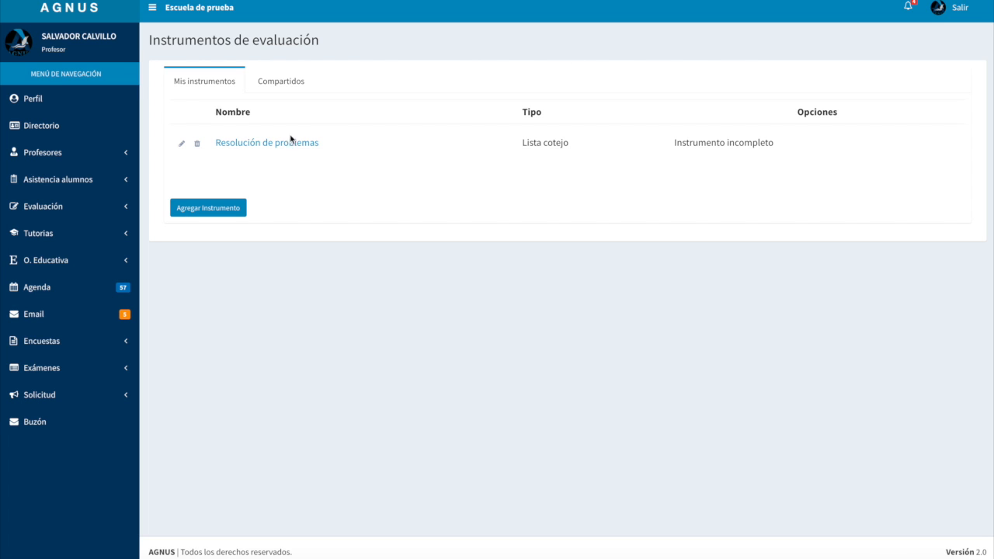
{"action": "left_click", "coordinate": [197, 144]}
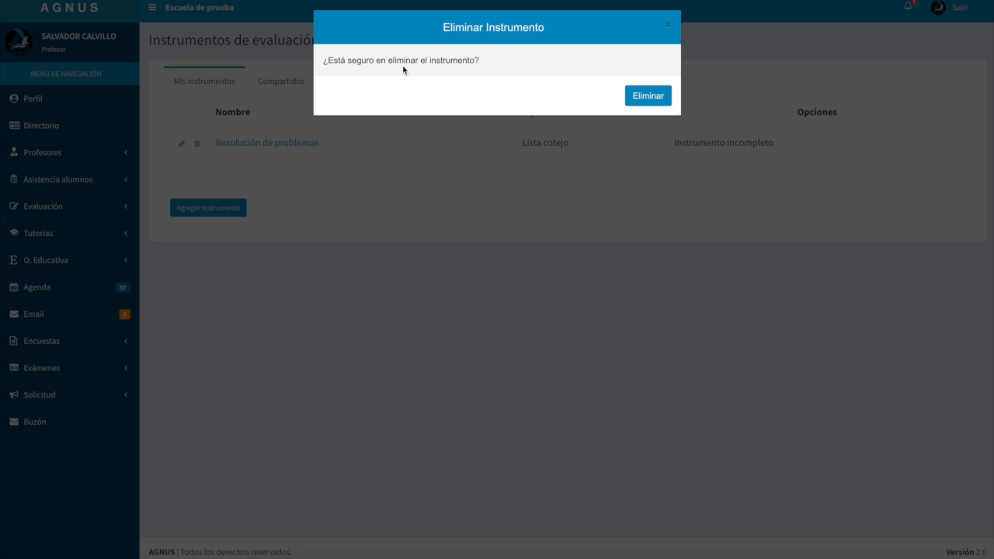
{"action": "left_click", "coordinate": [669, 27]}
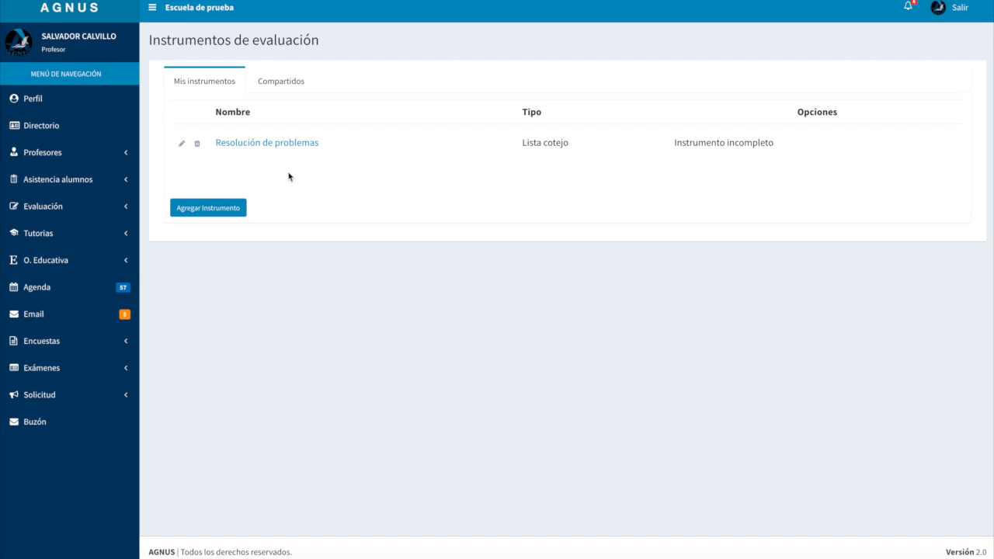
Add the element "Resuelve el problema" with a 40% weighting to the "Resolución de problemas" instrument
{"action": "left_click", "coordinate": [257, 145]}
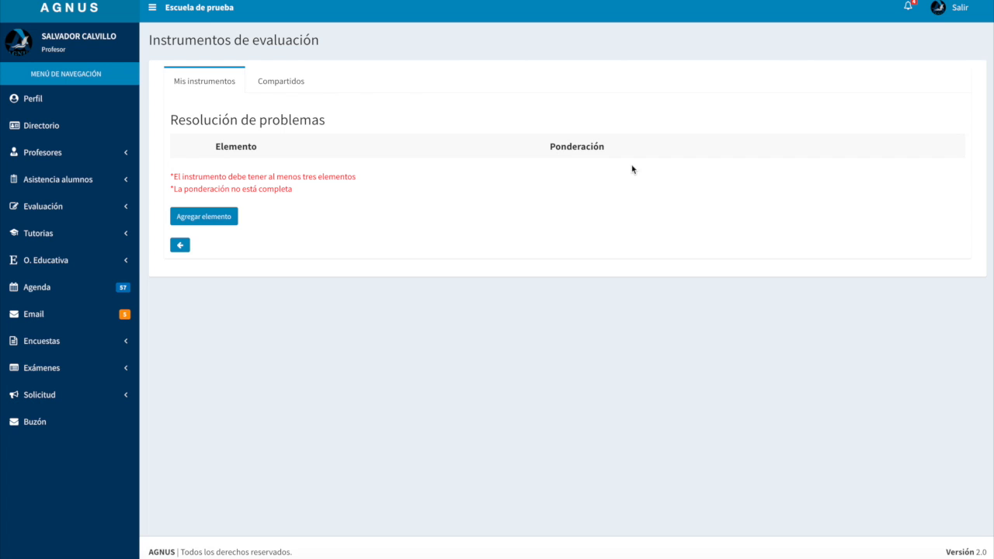
{"action": "left_click", "coordinate": [218, 220]}
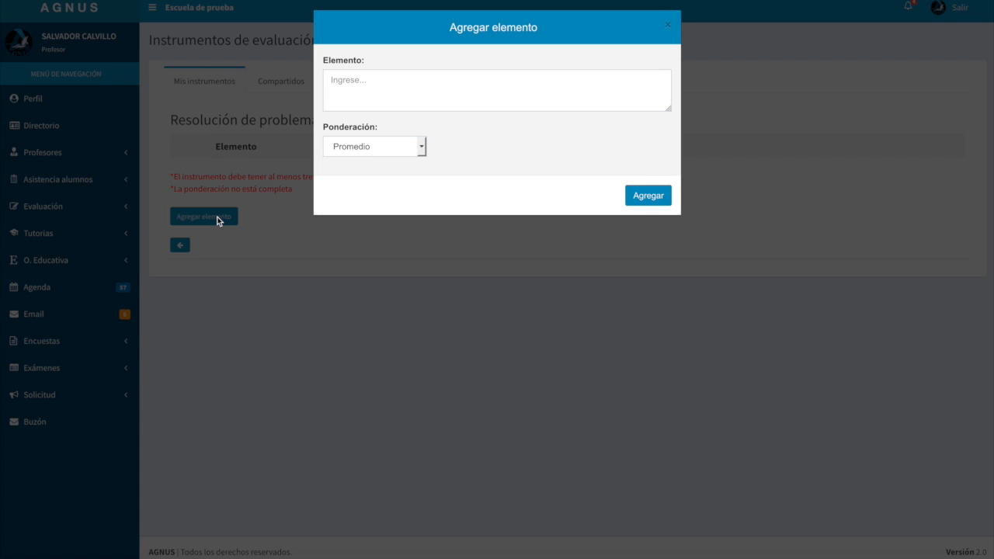
{"action": "left_click", "coordinate": [397, 93]}
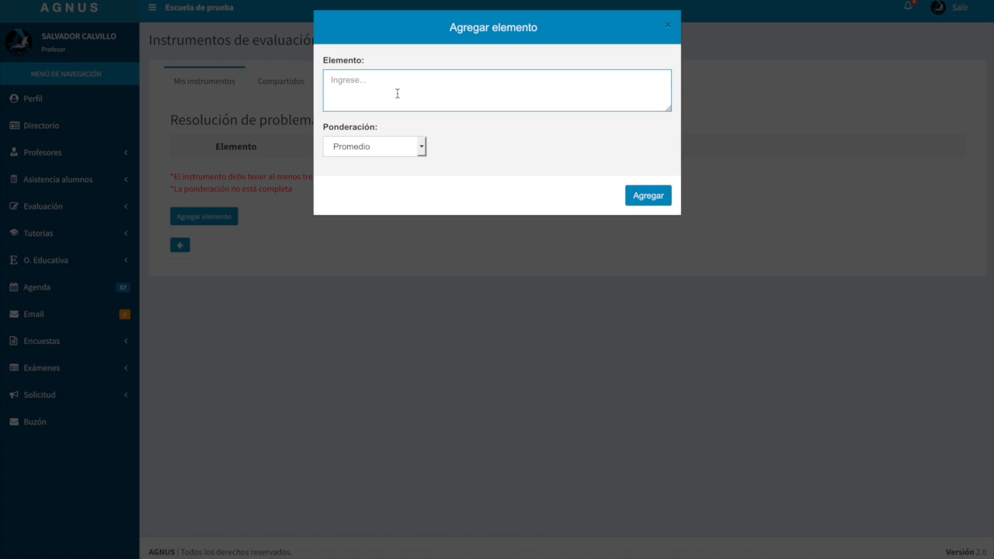
{"action": "type", "text": "Resuelve el problema"}
{"action": "left_click", "coordinate": [379, 146]}
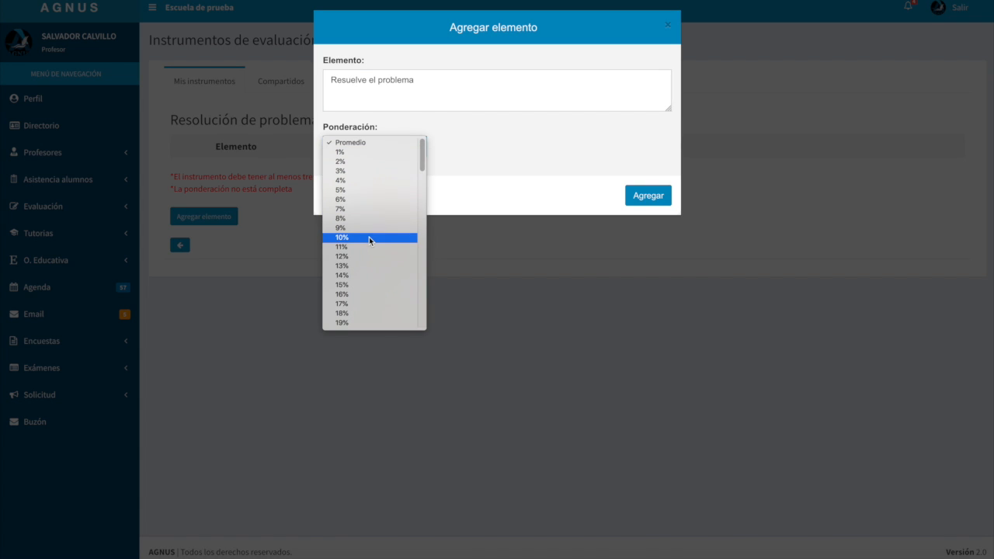
{"action": "scroll", "coordinate": [369, 239], "scroll_direction": "down", "scroll_amount": 3}
{"action": "scroll", "coordinate": [369, 241], "scroll_direction": "down", "scroll_amount": 4}
{"action": "scroll", "coordinate": [369, 241], "scroll_direction": "down", "scroll_amount": 5}
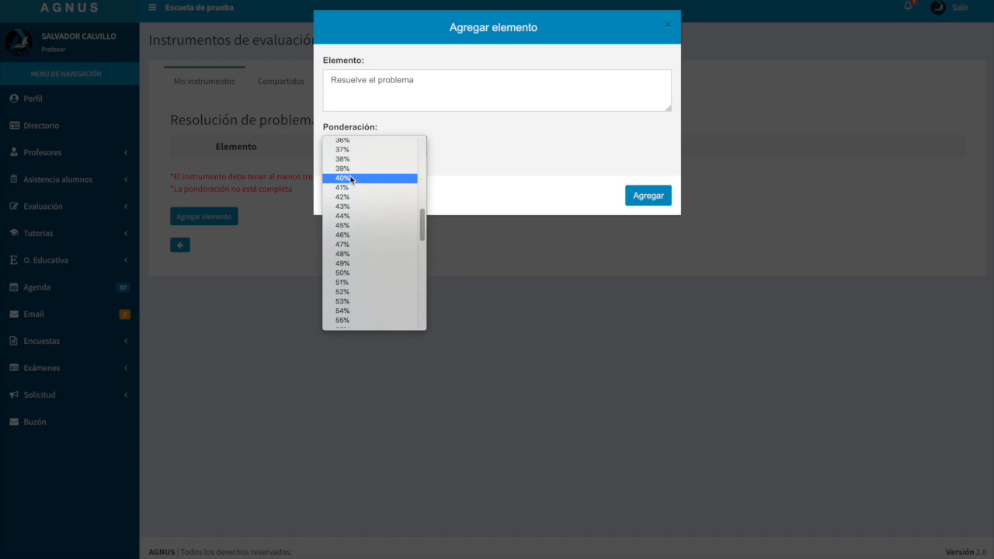
{"action": "left_click", "coordinate": [351, 179]}
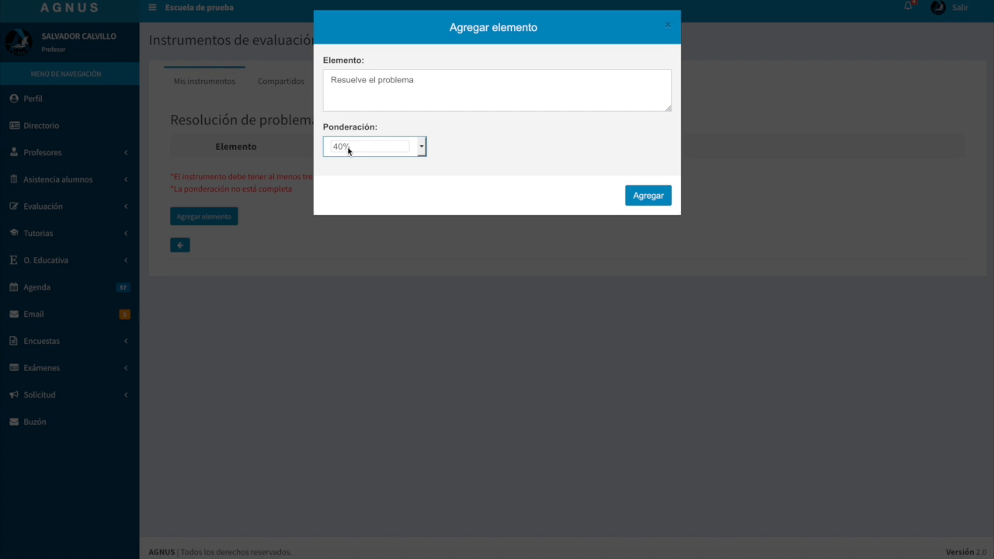
{"action": "left_click", "coordinate": [650, 198]}
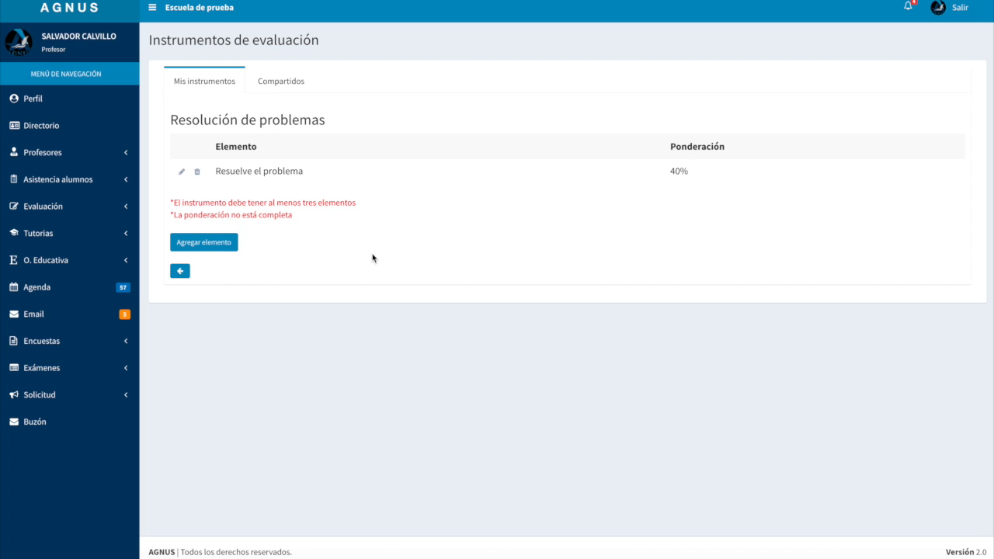
Add the element "Muestra un procedimiento" to the instrument with the Promedio weighting
{"action": "left_click", "coordinate": [211, 248]}
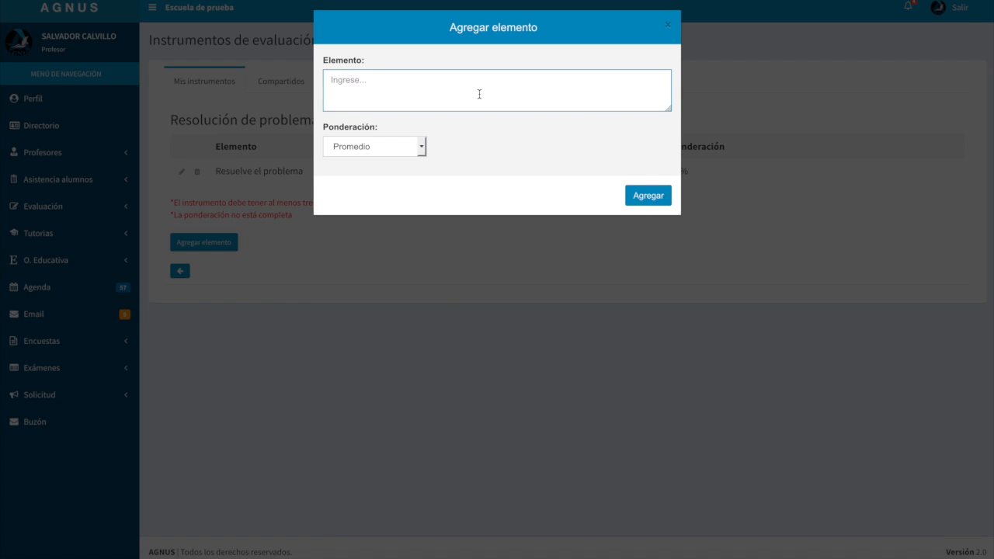
{"action": "type", "text": "Muestra un procedimiento"}
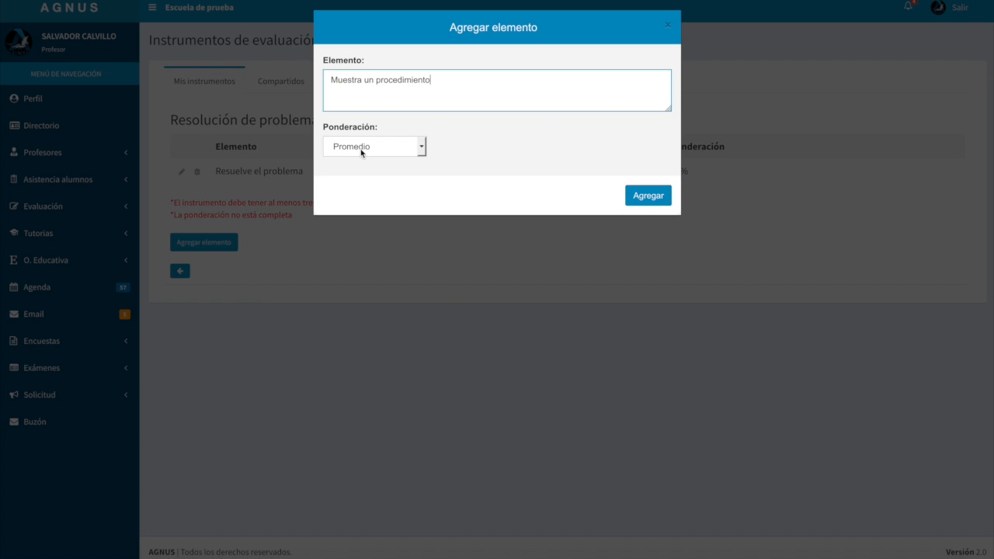
{"action": "left_click", "coordinate": [640, 198]}
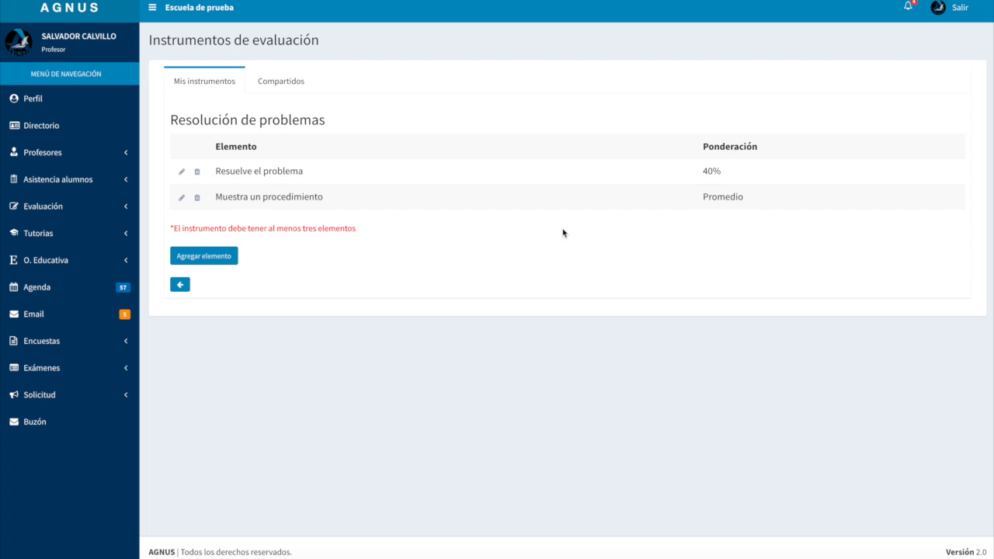
Add the element "Hace uso de una fórmula" to the instrument with the Promedio weighting
{"action": "left_click", "coordinate": [202, 259]}
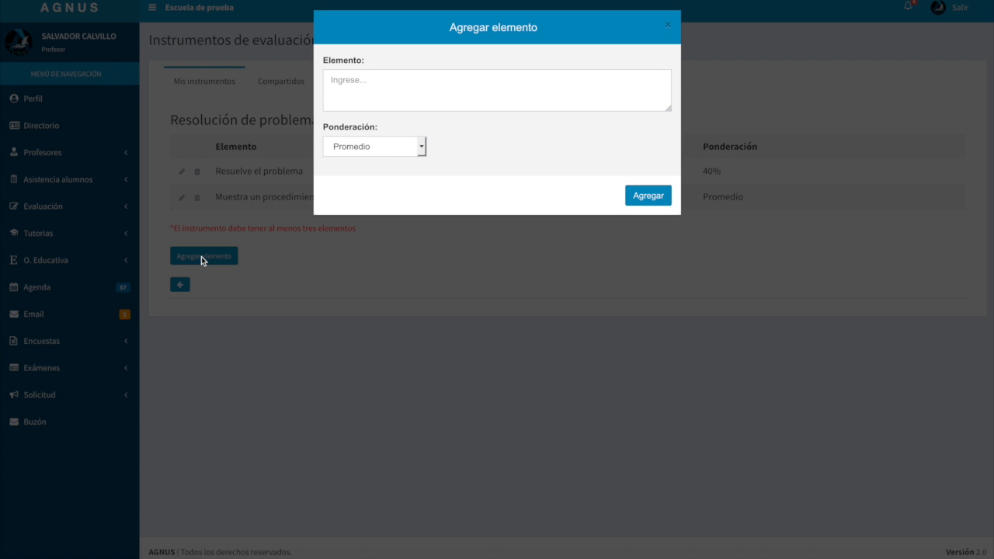
{"action": "left_click", "coordinate": [394, 82]}
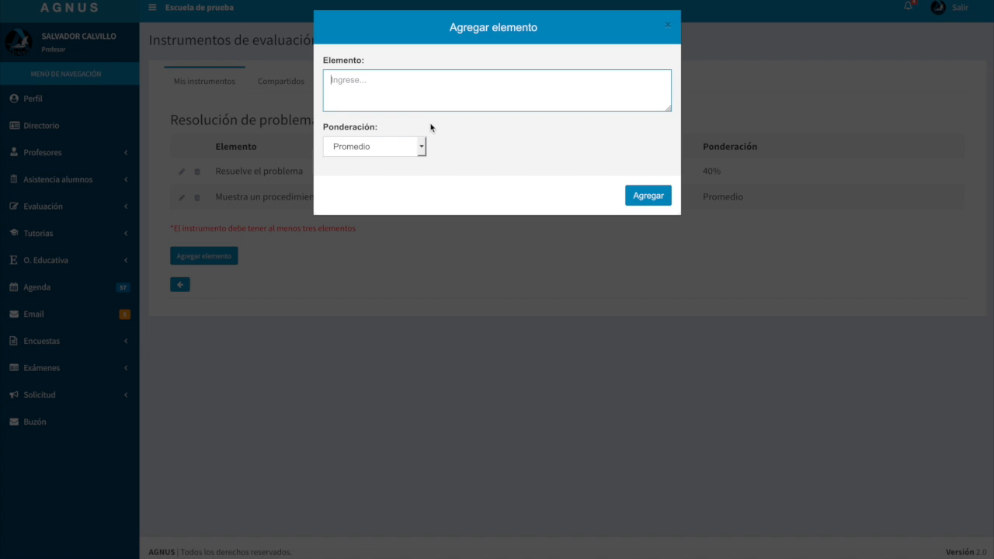
{"action": "type", "text": "Hace uso de una fórmula"}
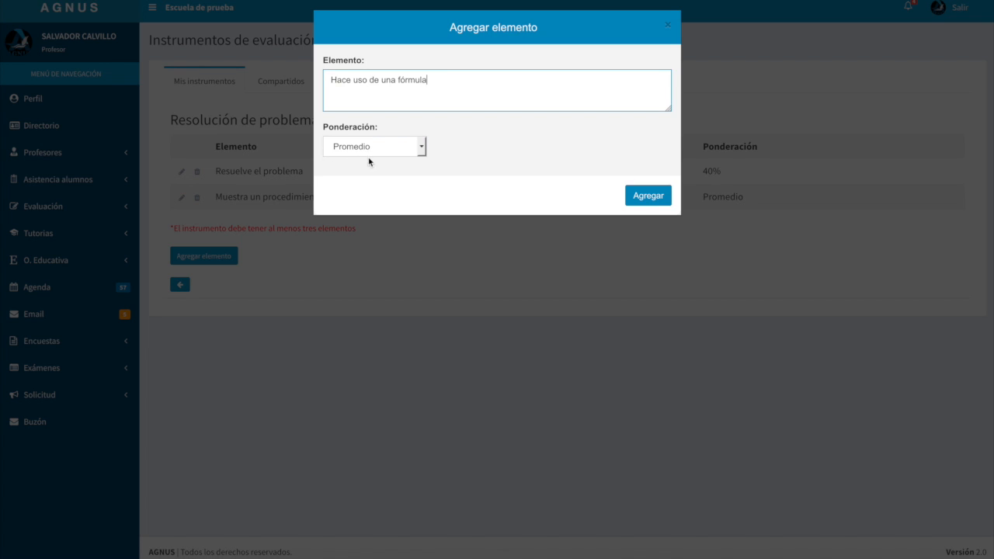
{"action": "left_click", "coordinate": [643, 201]}
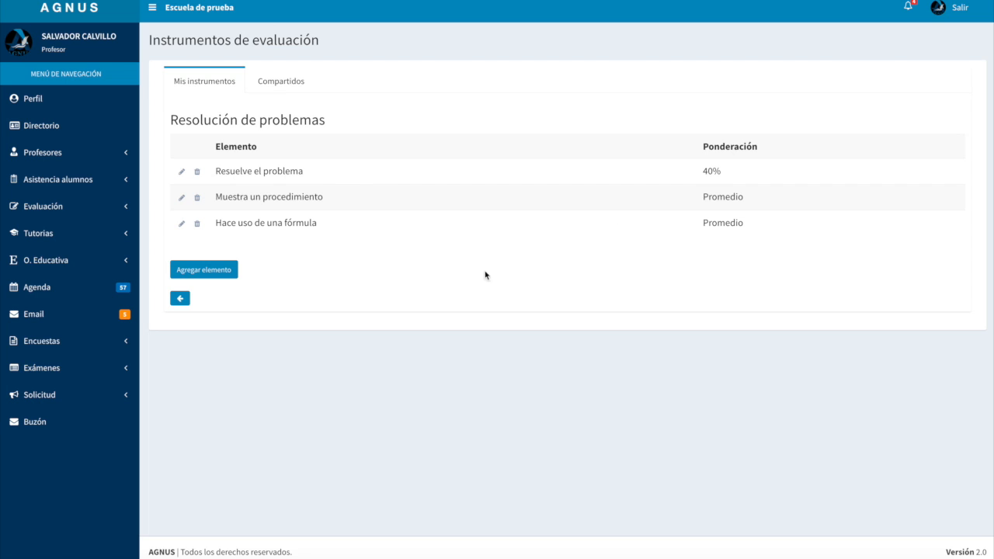
Add the element "Hace un comprobación del resultado" to the instrument with a 20% weighting
{"action": "left_click", "coordinate": [208, 274]}
{"action": "left_click", "coordinate": [382, 87]}
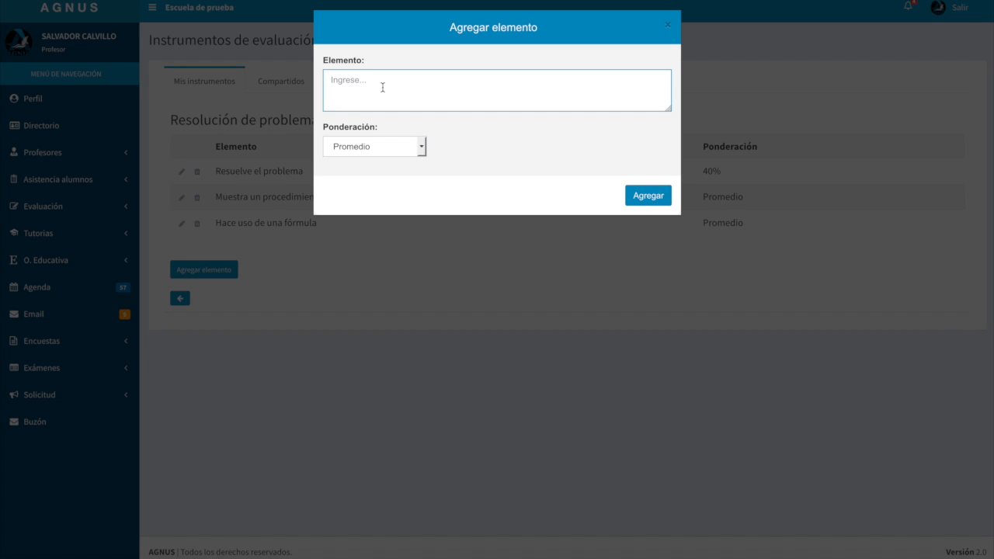
{"action": "type", "text": "Hace un comprobación del resultado"}
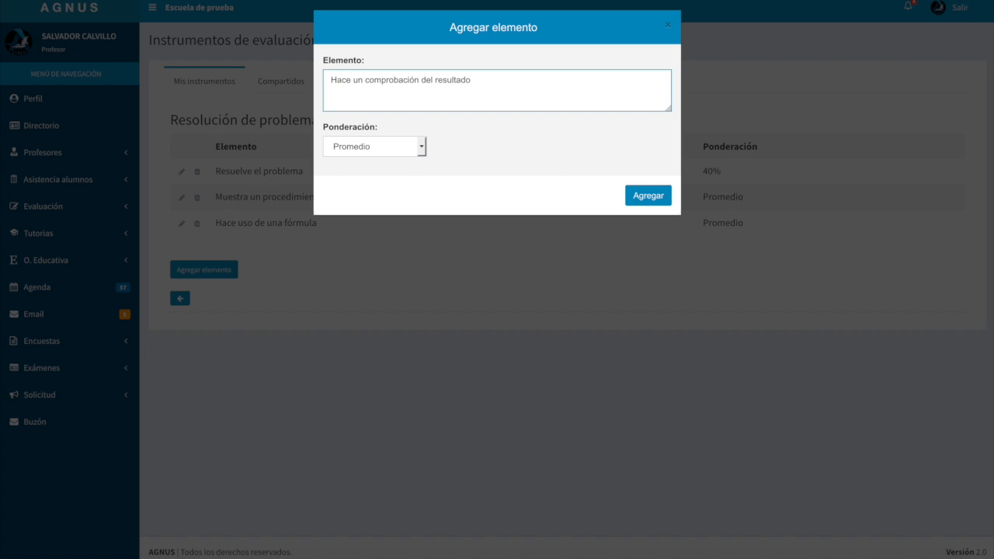
{"action": "left_click", "coordinate": [358, 154]}
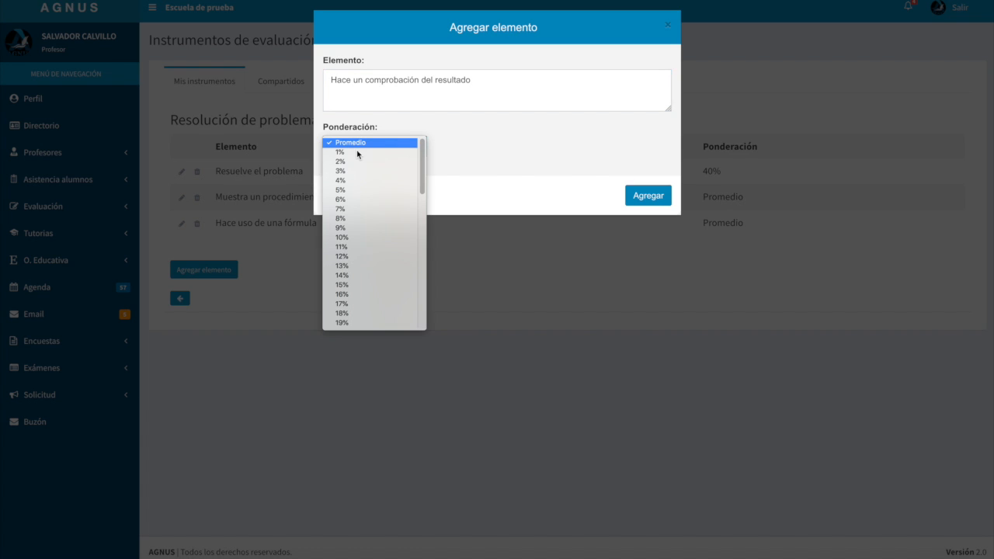
{"action": "scroll", "coordinate": [373, 265], "scroll_direction": "down", "scroll_amount": 3}
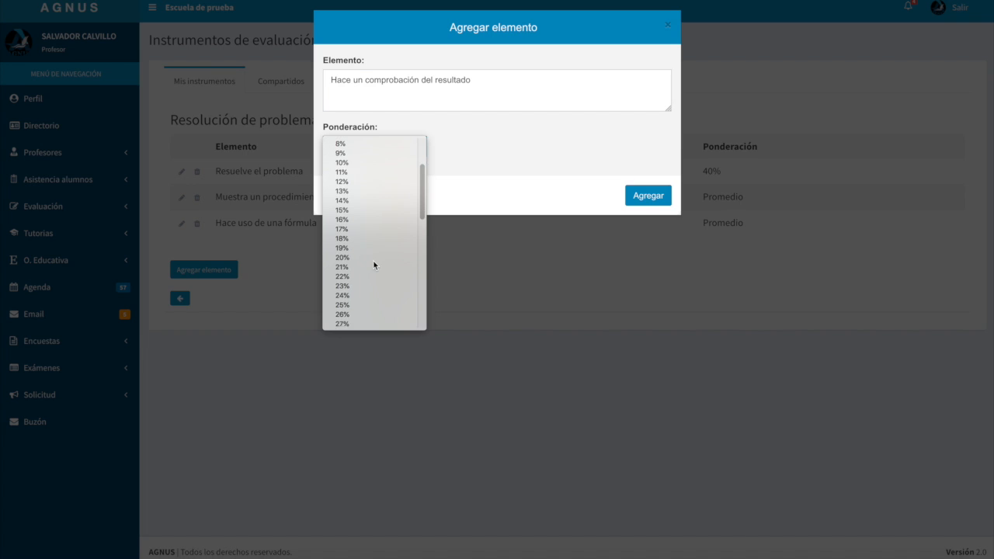
{"action": "left_click", "coordinate": [341, 229]}
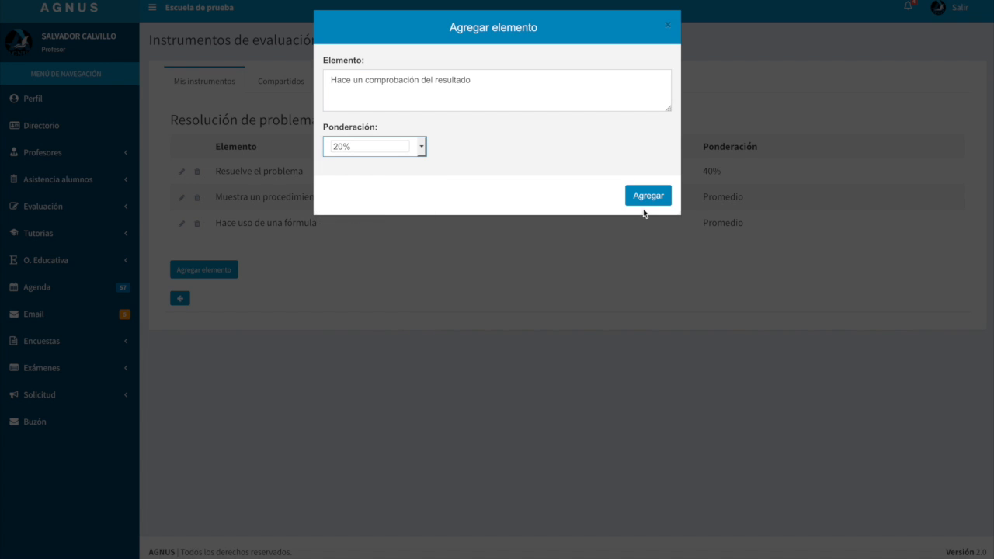
{"action": "left_click", "coordinate": [644, 199]}
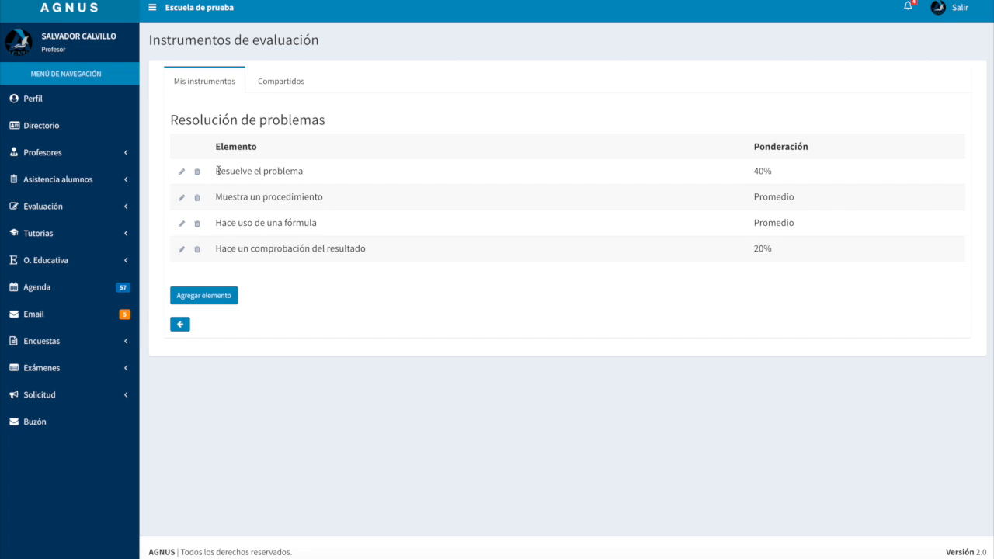
Review the names and weightings of the first and last elements in the instrument's element list
{"action": "left_click_drag", "start_coordinate": [215, 171], "coordinate": [320, 177]}
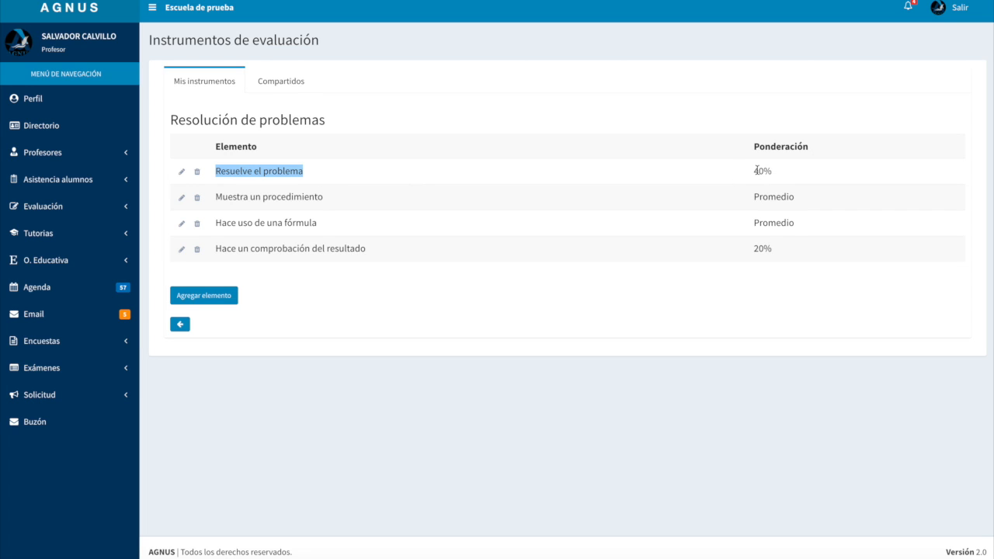
{"action": "left_click_drag", "start_coordinate": [759, 172], "coordinate": [776, 172]}
{"action": "left_click", "coordinate": [782, 172]}
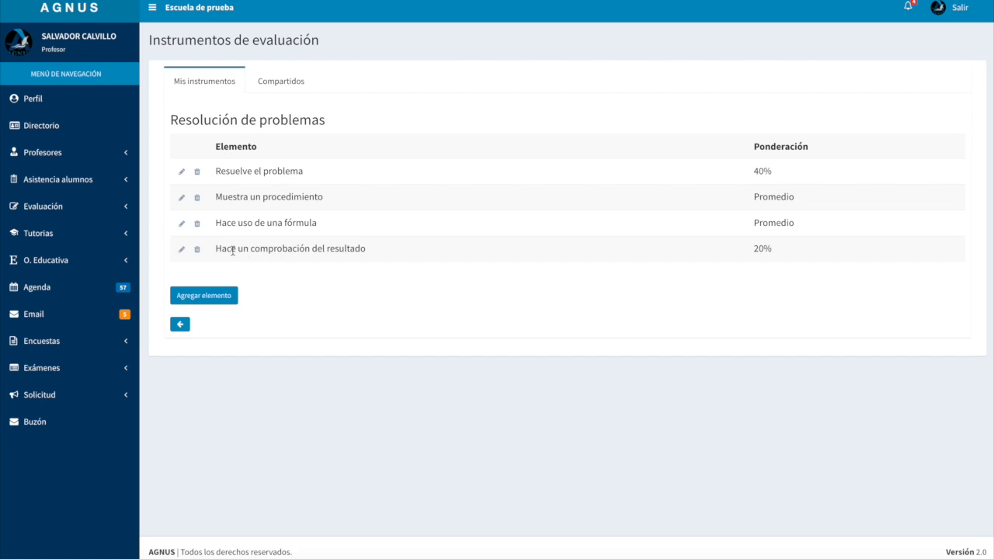
{"action": "left_click_drag", "start_coordinate": [229, 250], "coordinate": [362, 250]}
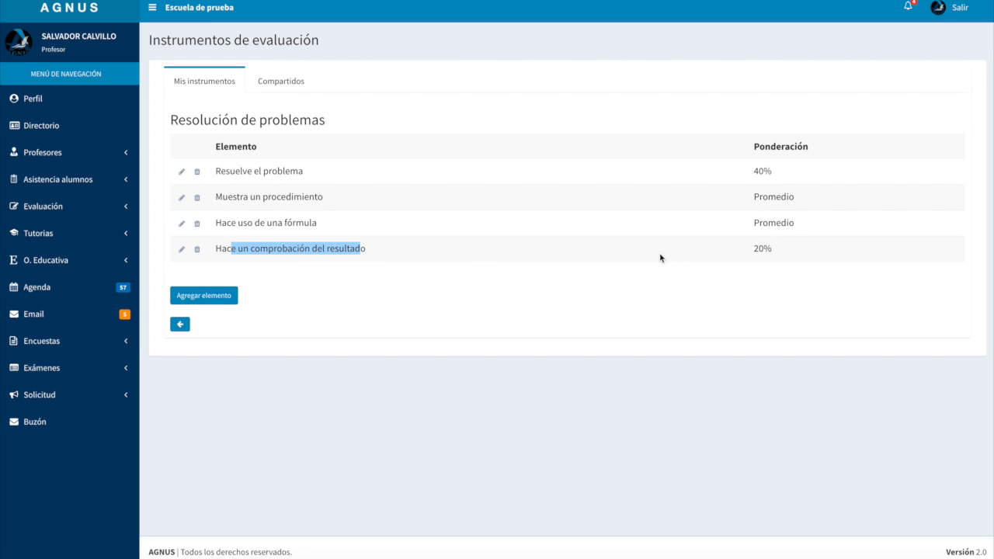
{"action": "left_click_drag", "start_coordinate": [774, 248], "coordinate": [746, 249]}
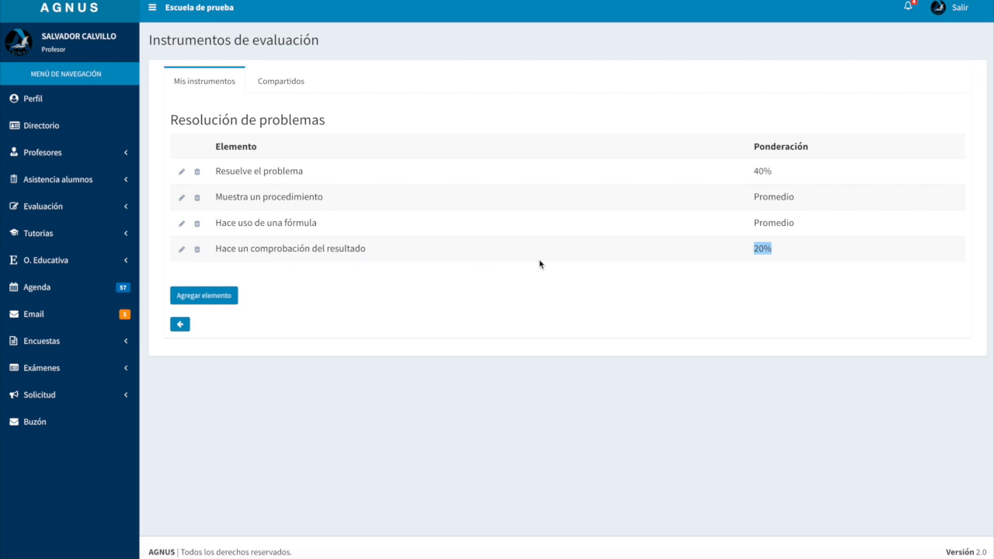
{"action": "left_click_drag", "start_coordinate": [224, 200], "coordinate": [371, 223]}
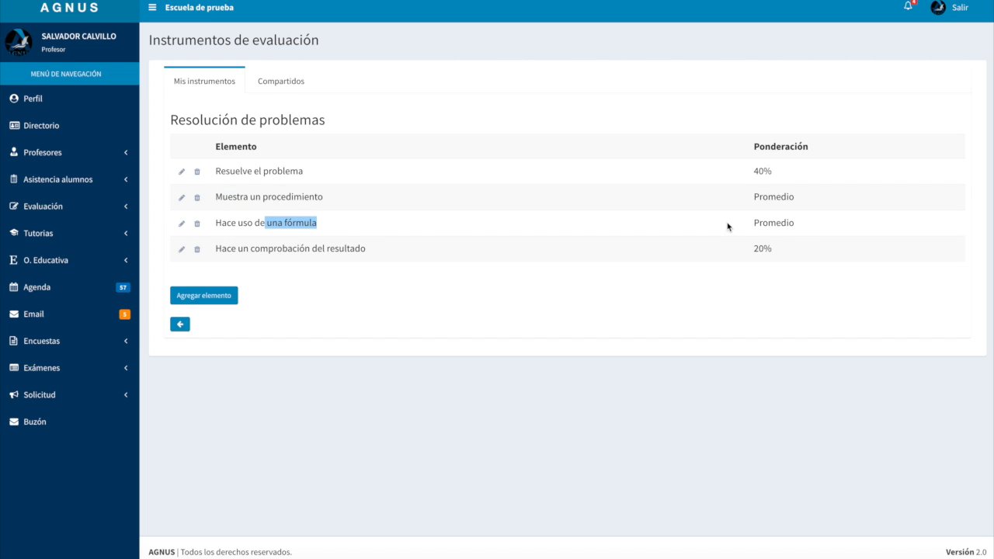
{"action": "left_click_drag", "start_coordinate": [753, 171], "coordinate": [778, 175]}
{"action": "left_click_drag", "start_coordinate": [753, 249], "coordinate": [771, 248]}
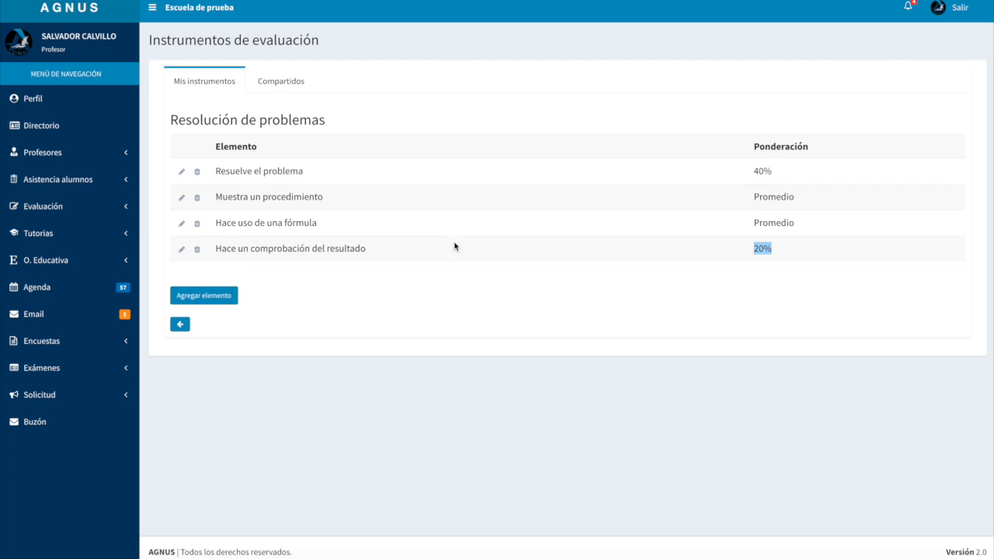
Change the weighting of the element "Hace un comprobación del resultado" to Promedio
{"action": "left_click", "coordinate": [182, 253]}
{"action": "left_click", "coordinate": [372, 148]}
{"action": "scroll", "coordinate": [358, 192], "scroll_direction": "up", "scroll_amount": 2}
{"action": "left_click", "coordinate": [351, 164]}
{"action": "left_click", "coordinate": [637, 196]}
Review the weighting assigned to each element in the "Resolución de problemas" list
{"action": "double_click", "coordinate": [771, 172]}
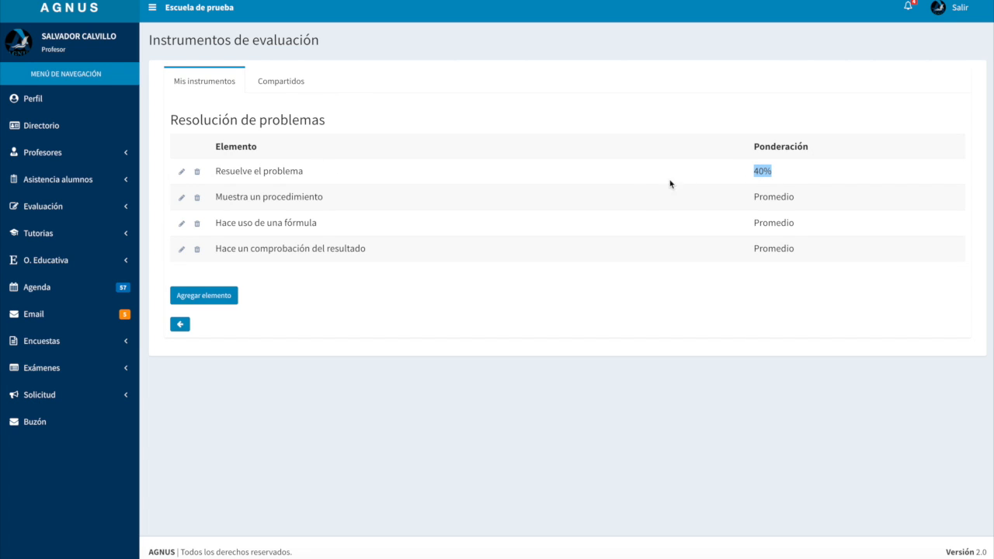
{"action": "left_click", "coordinate": [780, 178]}
{"action": "double_click", "coordinate": [771, 197]}
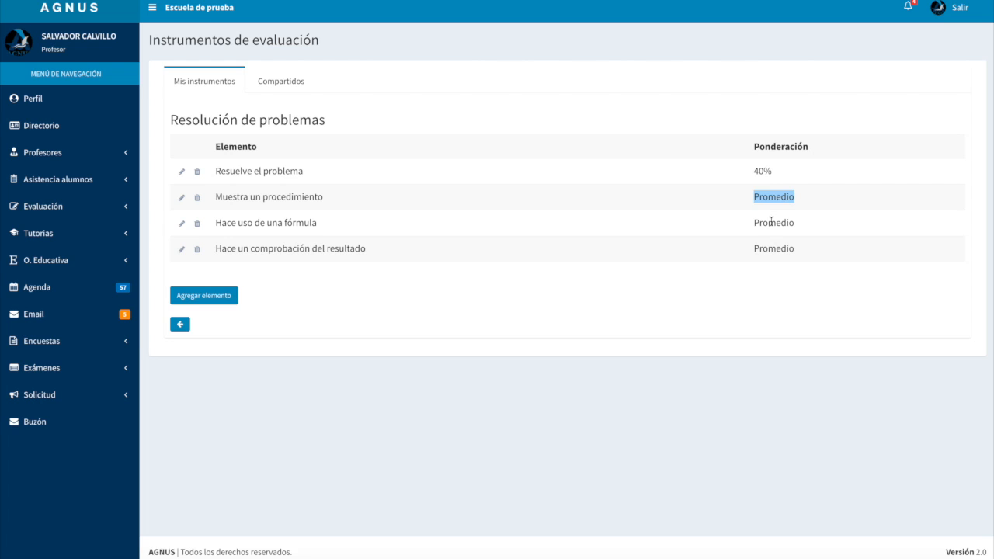
{"action": "double_click", "coordinate": [773, 222]}
{"action": "double_click", "coordinate": [757, 248]}
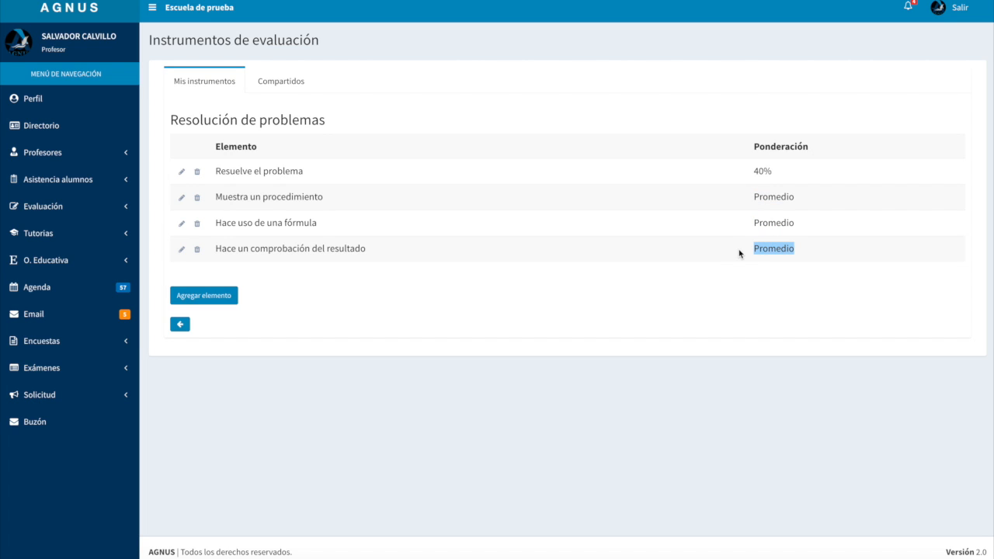
{"action": "double_click", "coordinate": [769, 199]}
{"action": "double_click", "coordinate": [769, 224]}
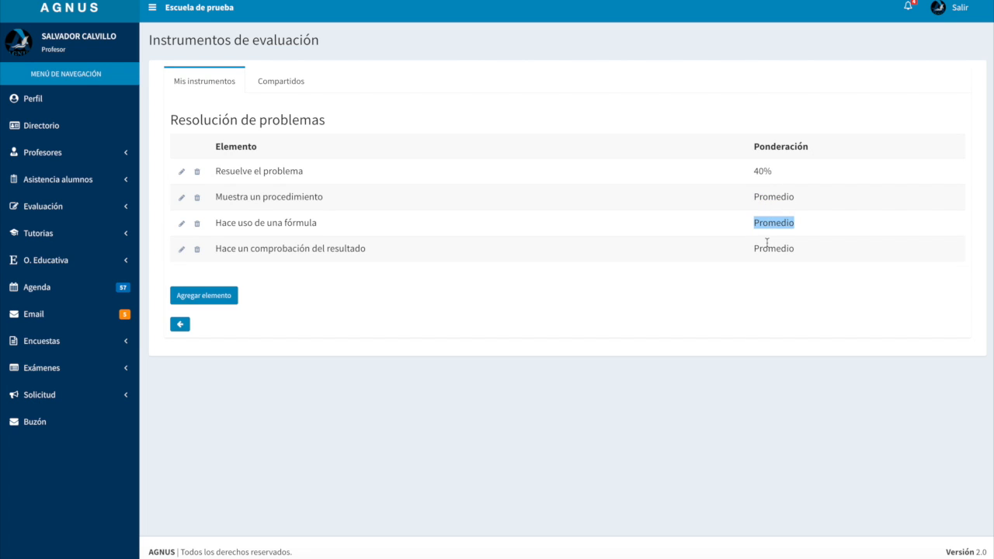
{"action": "double_click", "coordinate": [765, 247]}
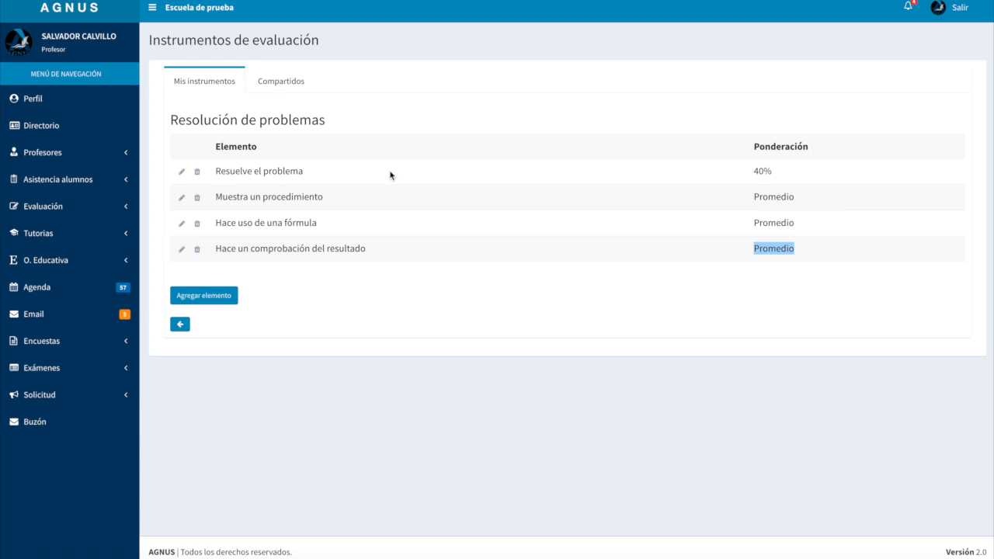
Change the weighting of the element "Resuelve el problema" to Promedio
{"action": "left_click", "coordinate": [180, 173]}
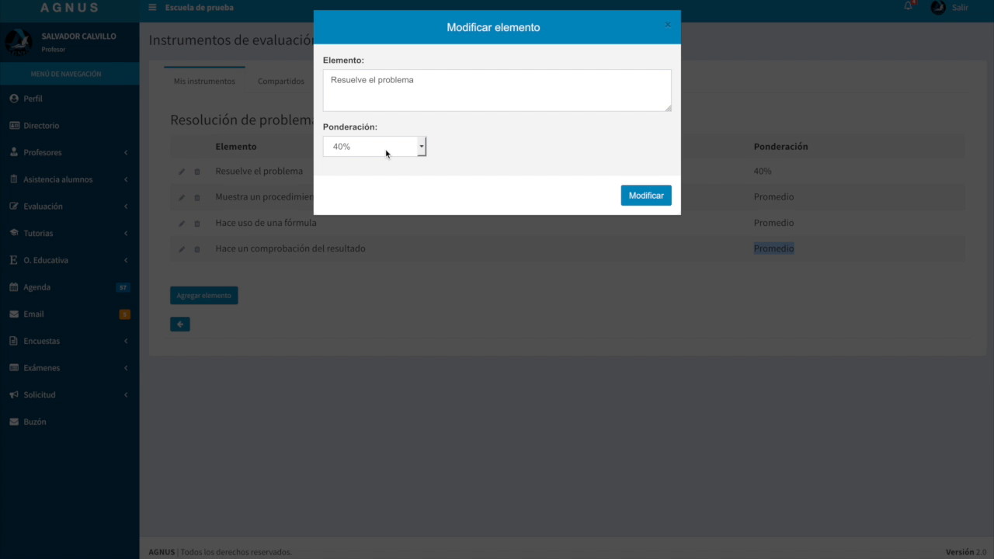
{"action": "left_click", "coordinate": [387, 149]}
{"action": "scroll", "coordinate": [366, 177], "scroll_direction": "up", "scroll_amount": 7}
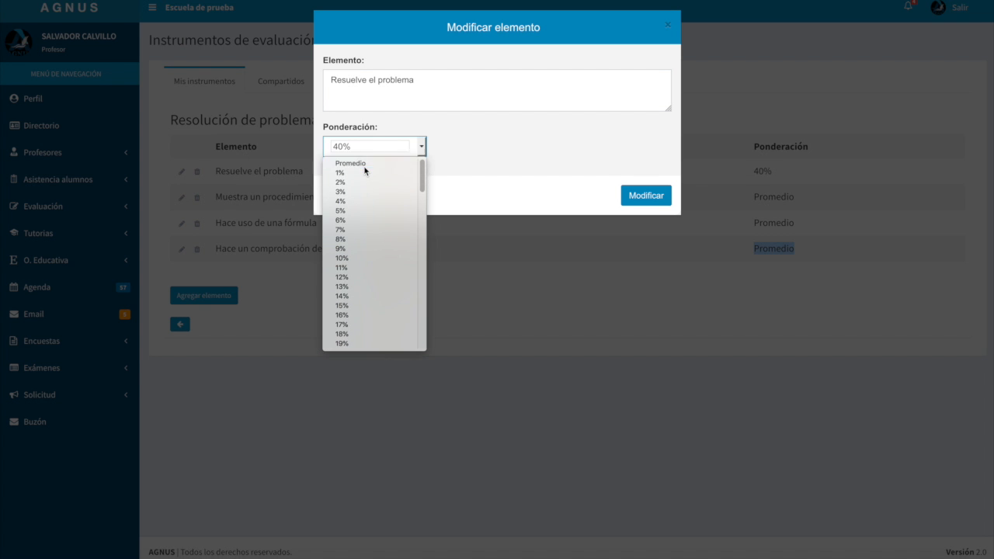
{"action": "left_click", "coordinate": [372, 164]}
{"action": "left_click", "coordinate": [644, 197]}
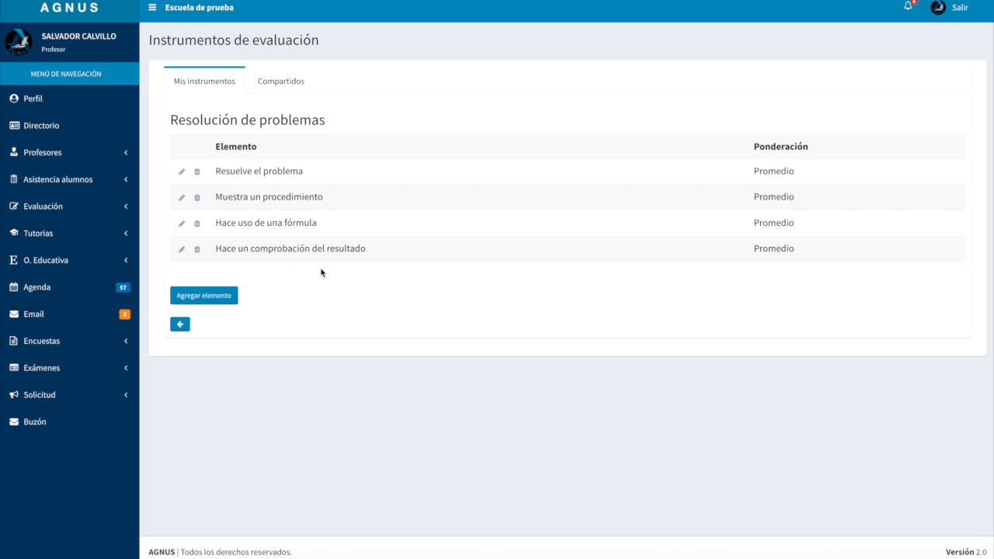
Return to the instrument list and add a new instrument of type Rúbrica named "Proyecto final"
{"action": "left_click", "coordinate": [180, 325]}
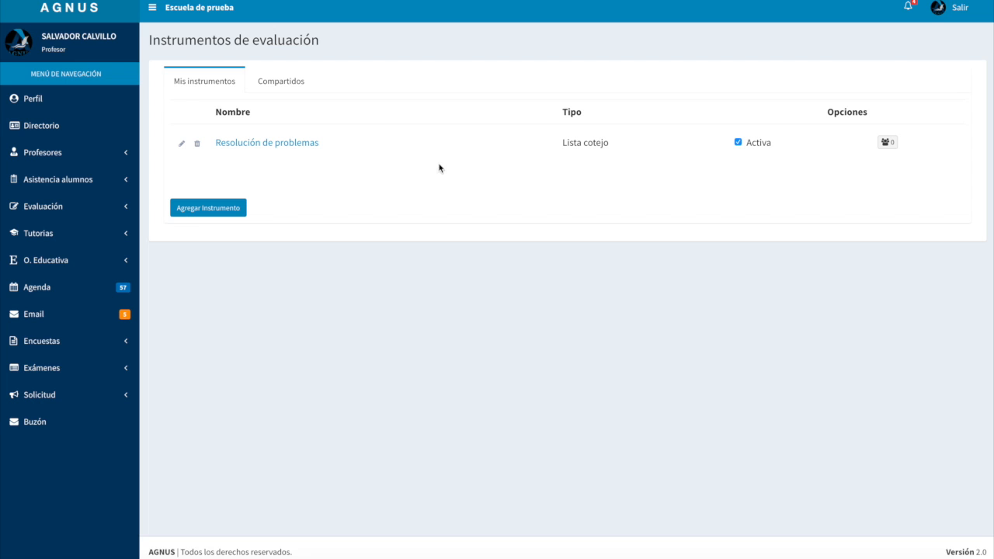
{"action": "left_click", "coordinate": [215, 215]}
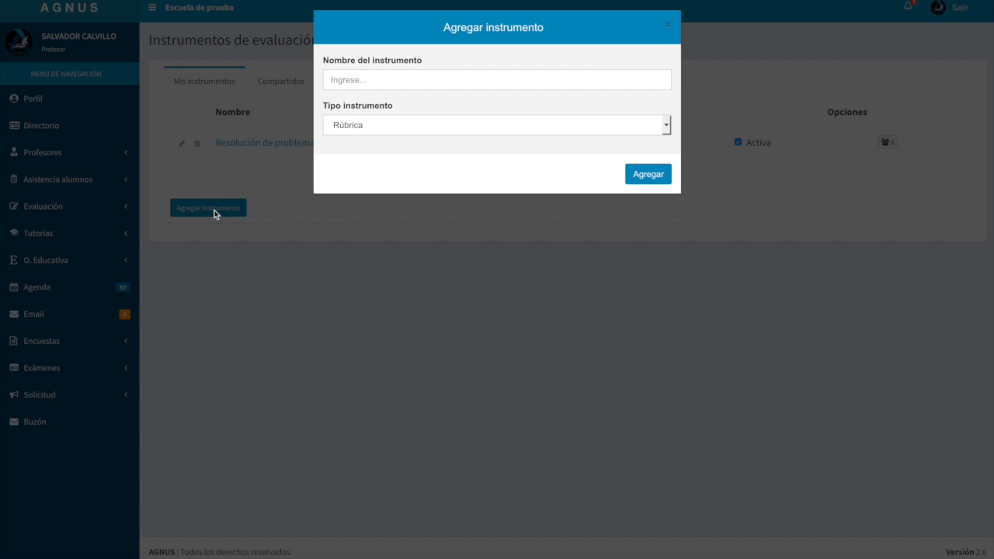
{"action": "left_click", "coordinate": [362, 79]}
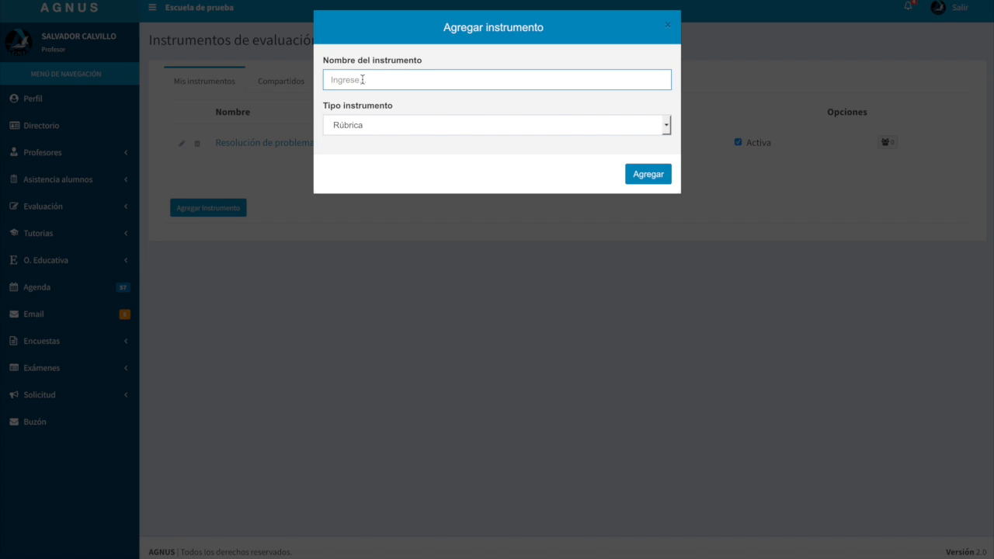
{"action": "type", "text": "P"}
{"action": "type", "text": "ecto final"}
{"action": "left_click", "coordinate": [656, 178]}
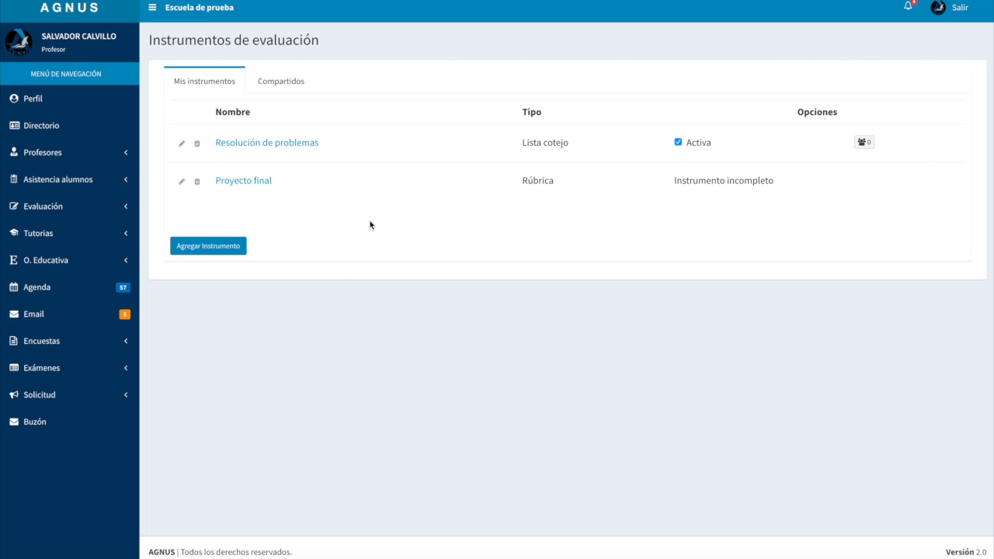
Open the "Proyecto final" rubric and read the requirements listed above its table
{"action": "left_click", "coordinate": [241, 183]}
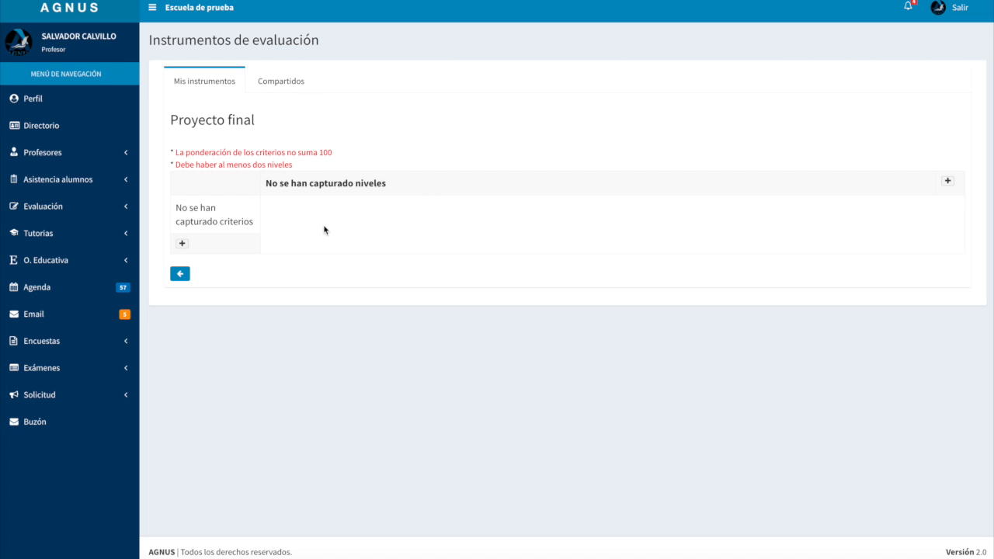
{"action": "left_click_drag", "start_coordinate": [211, 149], "coordinate": [269, 182]}
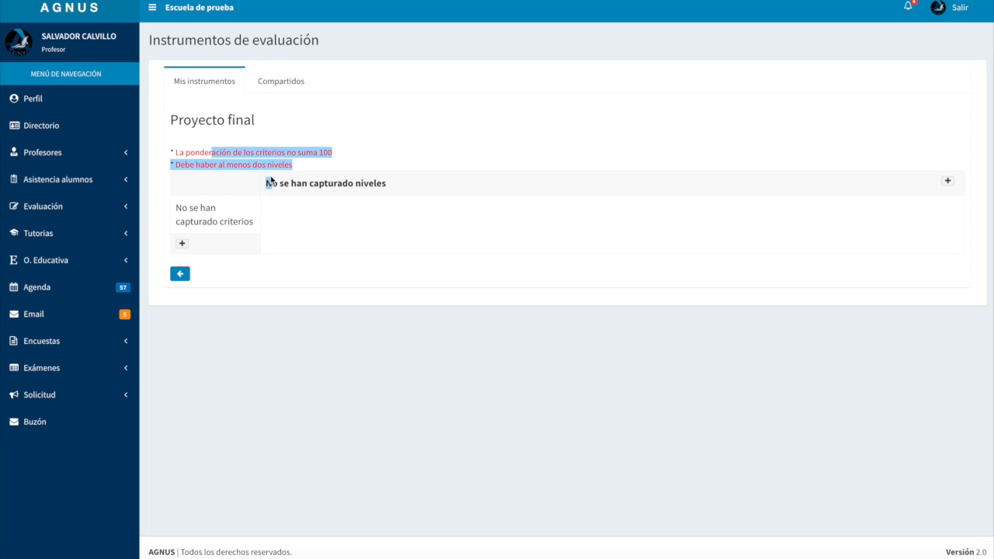
{"action": "left_click", "coordinate": [339, 240]}
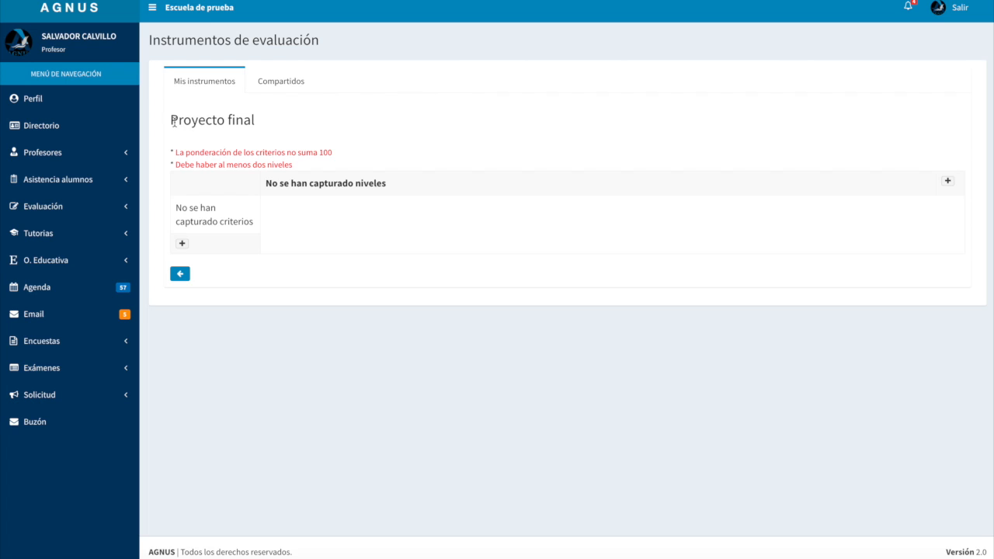
Add the criterion "Presentación" to the rubric with a 20% weighting
{"action": "left_click", "coordinate": [182, 244]}
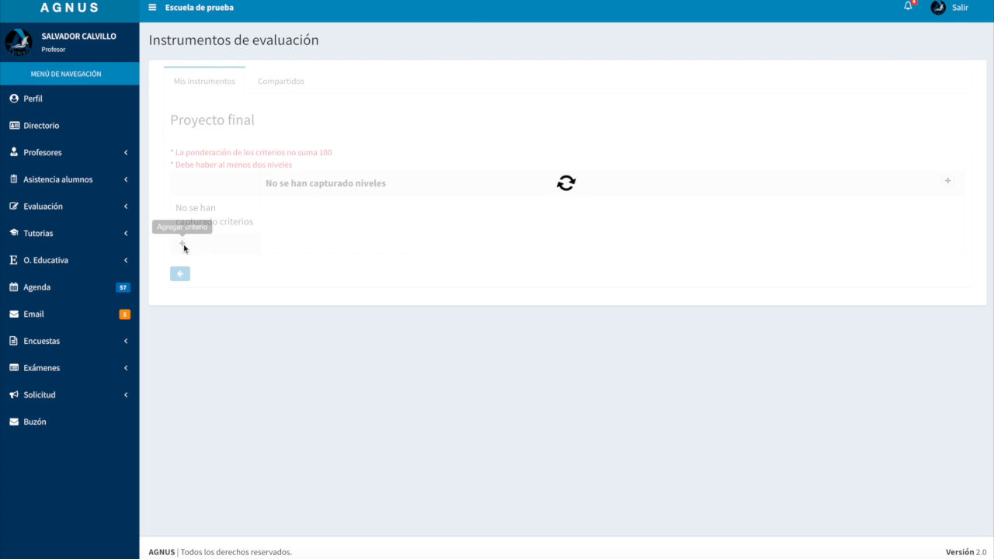
{"action": "left_click", "coordinate": [379, 81]}
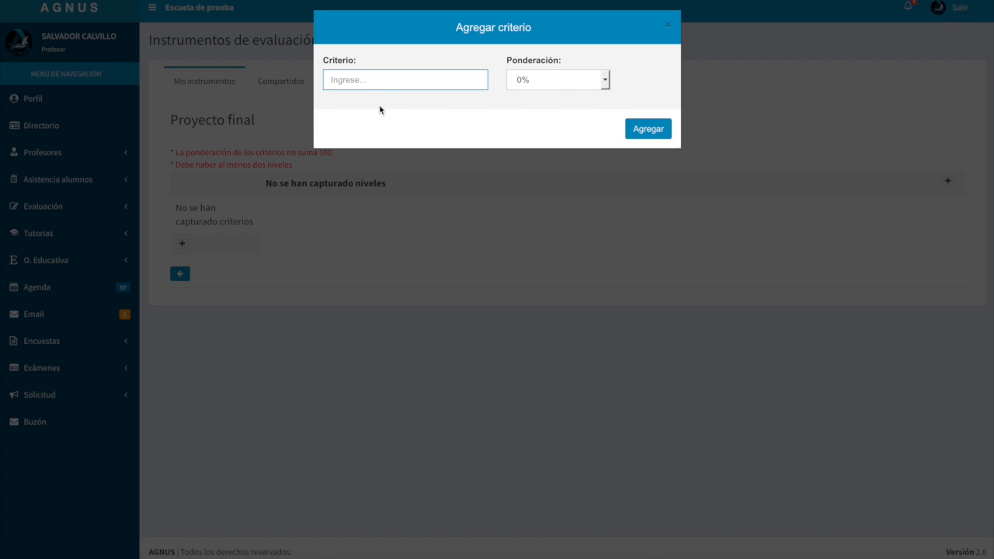
{"action": "type", "text": "Presentación"}
{"action": "left_click", "coordinate": [542, 84]}
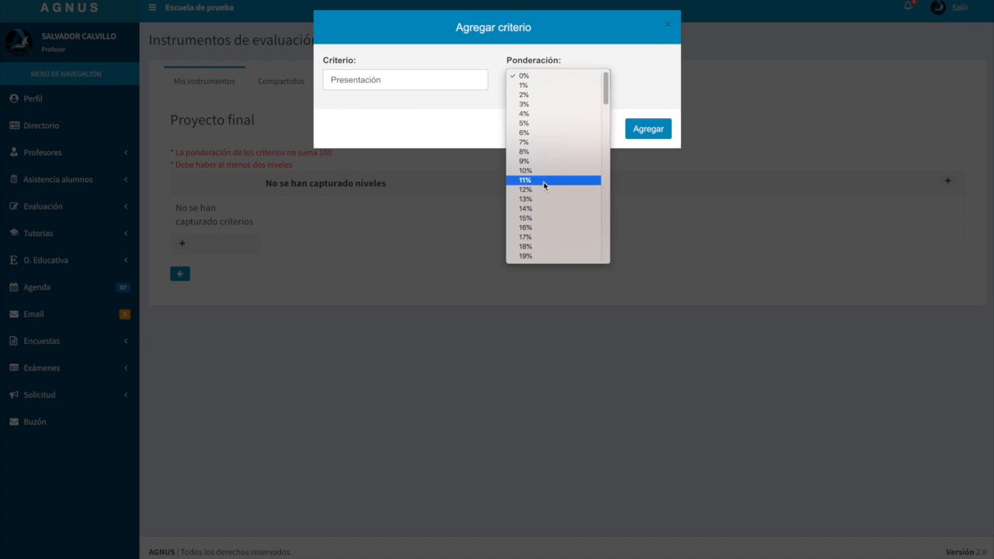
{"action": "scroll", "coordinate": [544, 187], "scroll_direction": "down", "scroll_amount": 4}
{"action": "scroll", "coordinate": [544, 189], "scroll_direction": "up", "scroll_amount": 3}
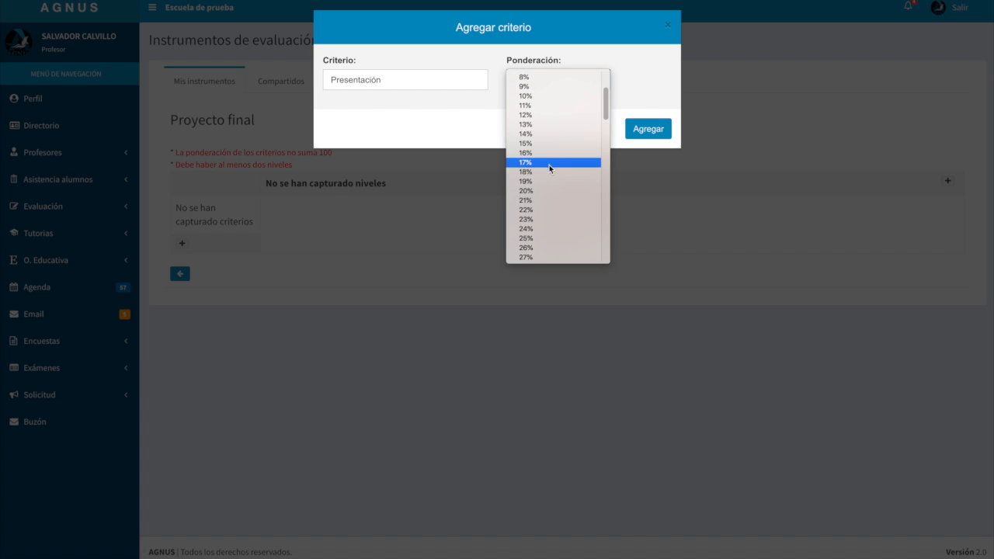
{"action": "left_click", "coordinate": [549, 192]}
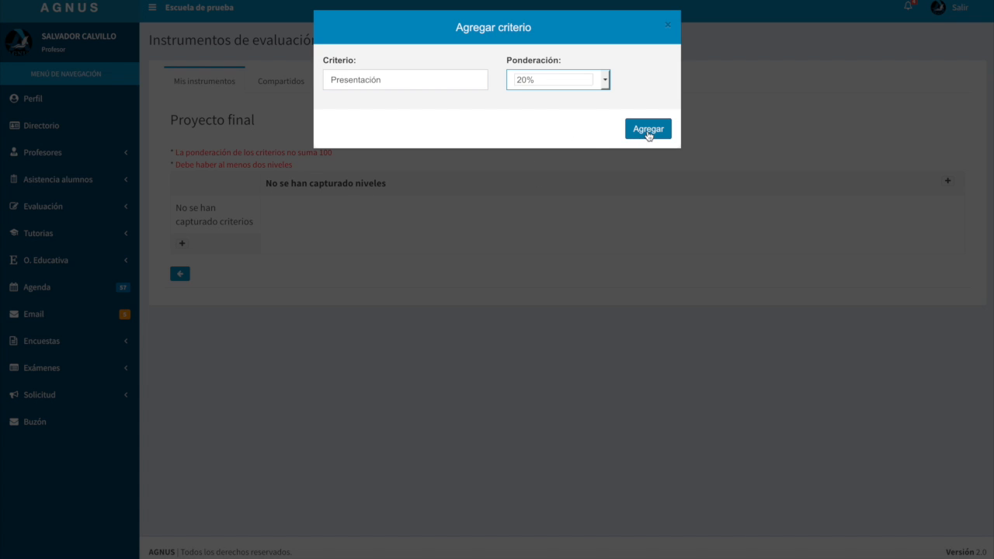
{"action": "left_click", "coordinate": [649, 129]}
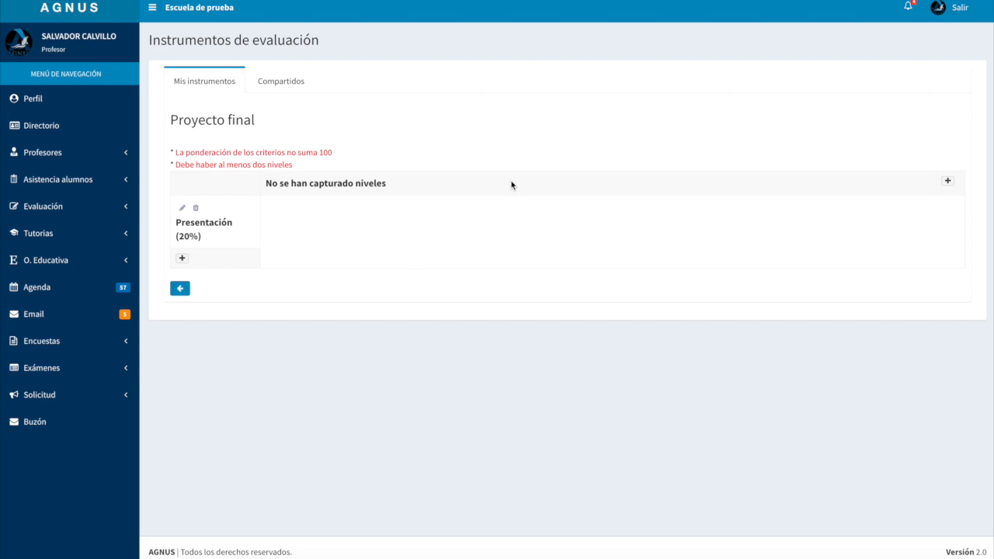
Add the criterion "Contenido" to the rubric with a 40% weighting
{"action": "left_click", "coordinate": [182, 260]}
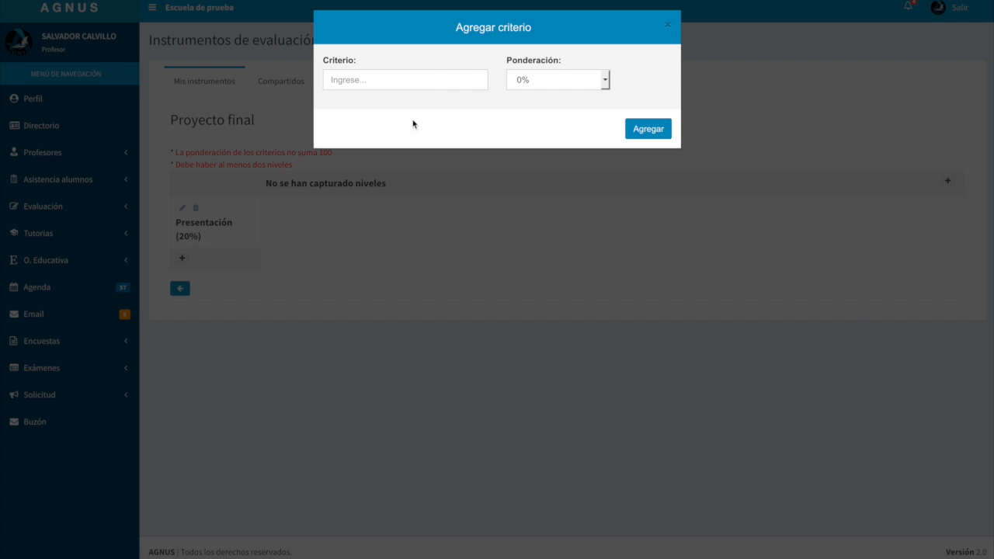
{"action": "left_click", "coordinate": [422, 79]}
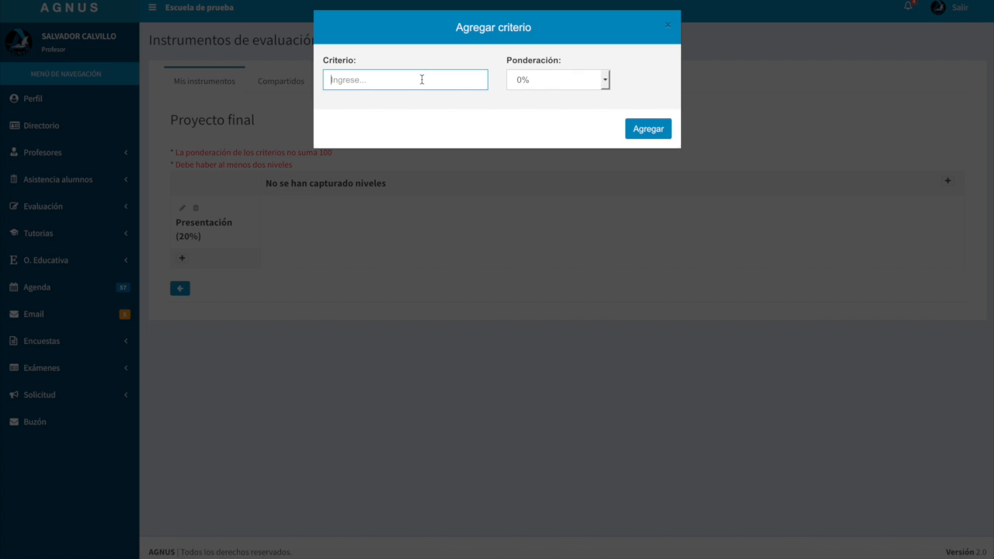
{"action": "type", "text": "Contenido"}
{"action": "left_click", "coordinate": [560, 81]}
{"action": "scroll", "coordinate": [561, 119], "scroll_direction": "down", "scroll_amount": 10}
{"action": "scroll", "coordinate": [560, 122], "scroll_direction": "down", "scroll_amount": 2}
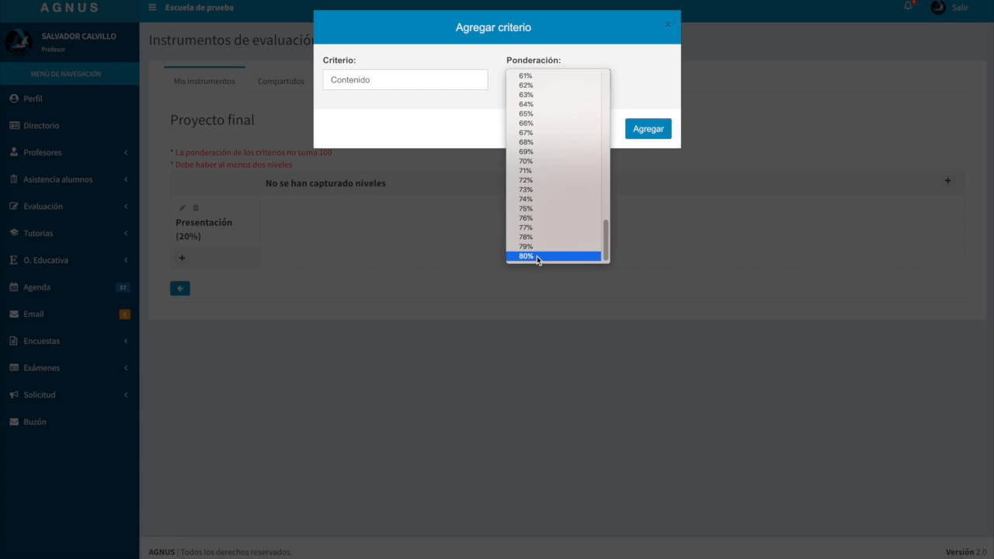
{"action": "scroll", "coordinate": [544, 200], "scroll_direction": "up", "scroll_amount": 3}
{"action": "scroll", "coordinate": [544, 200], "scroll_direction": "up", "scroll_amount": 4}
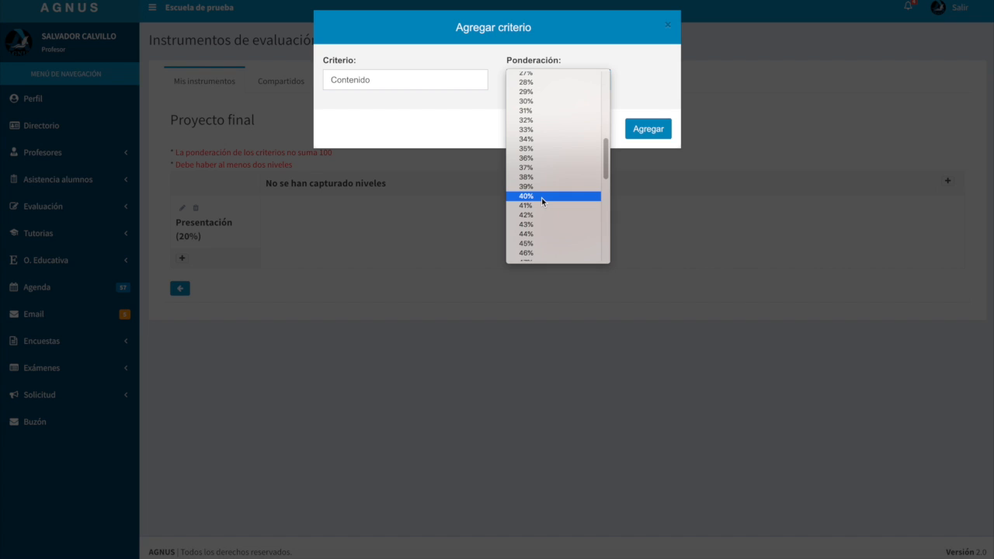
{"action": "left_click", "coordinate": [542, 201]}
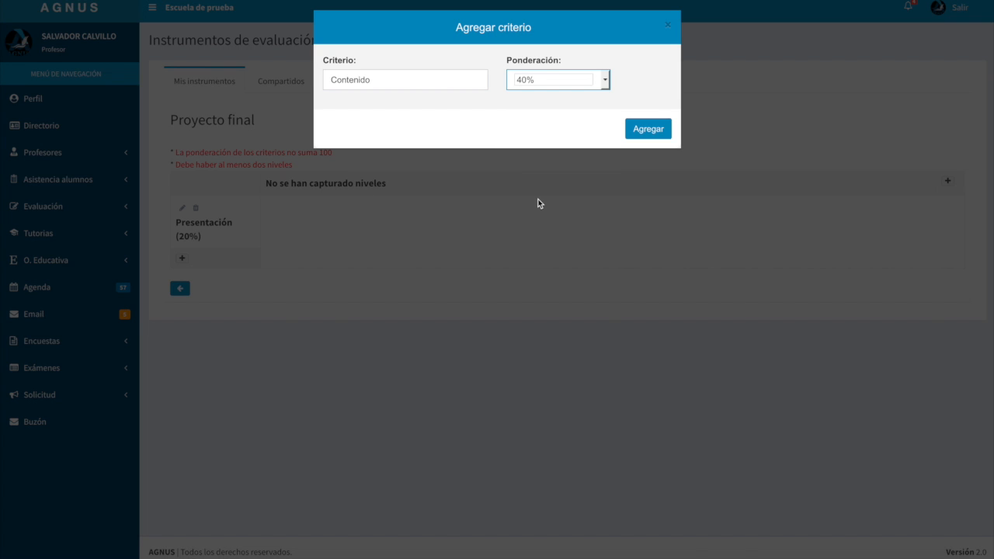
{"action": "left_click", "coordinate": [657, 135]}
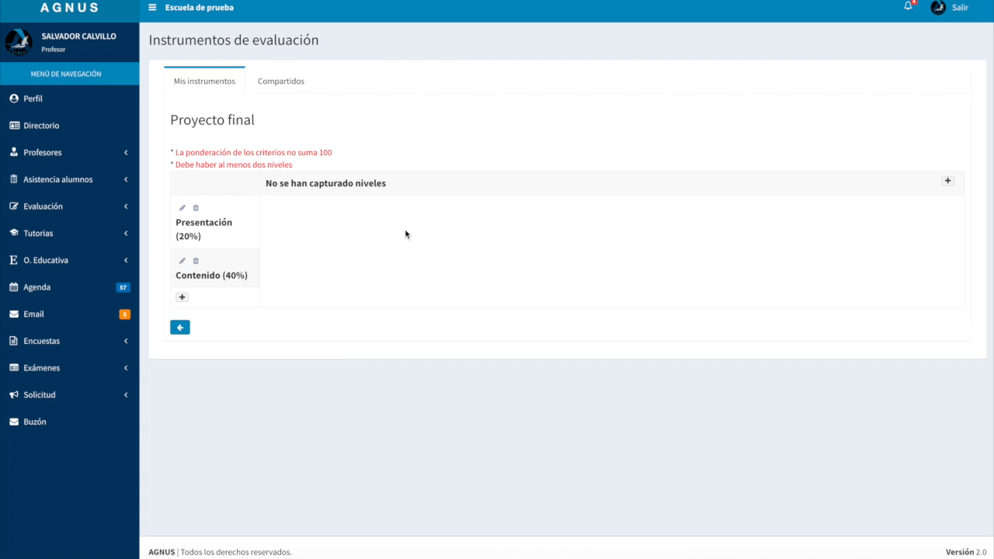
Add the criterion "Conclusión" to the rubric with a 40% weighting
{"action": "left_click", "coordinate": [183, 297]}
{"action": "left_click", "coordinate": [411, 80]}
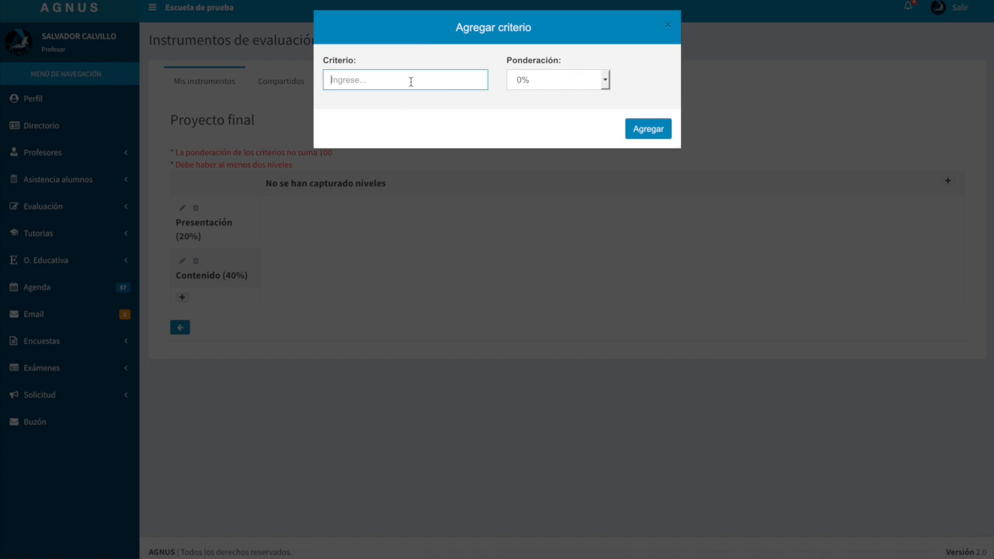
{"action": "type", "text": "Conclusión"}
{"action": "left_click", "coordinate": [531, 87]}
{"action": "scroll", "coordinate": [531, 156], "scroll_direction": "down", "scroll_amount": 5}
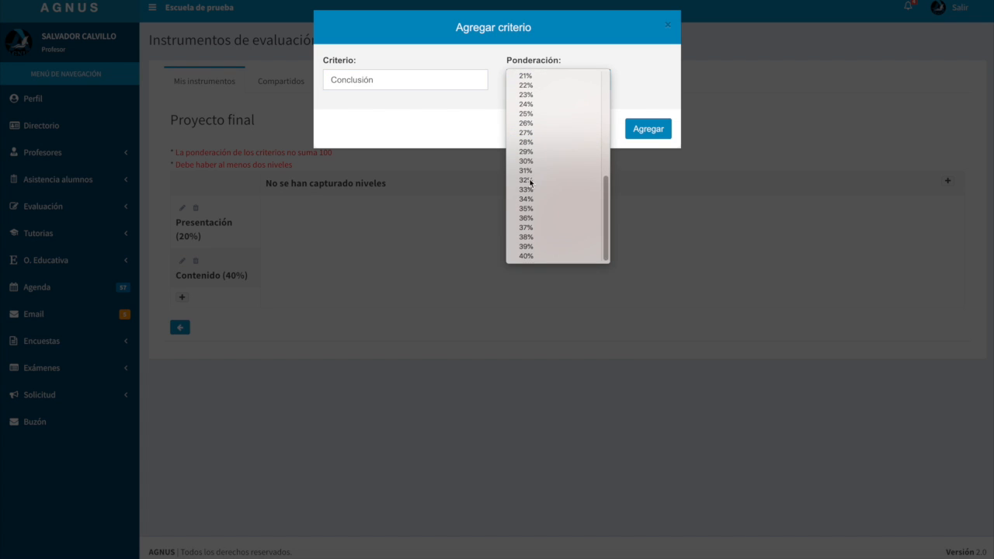
{"action": "left_click", "coordinate": [539, 256]}
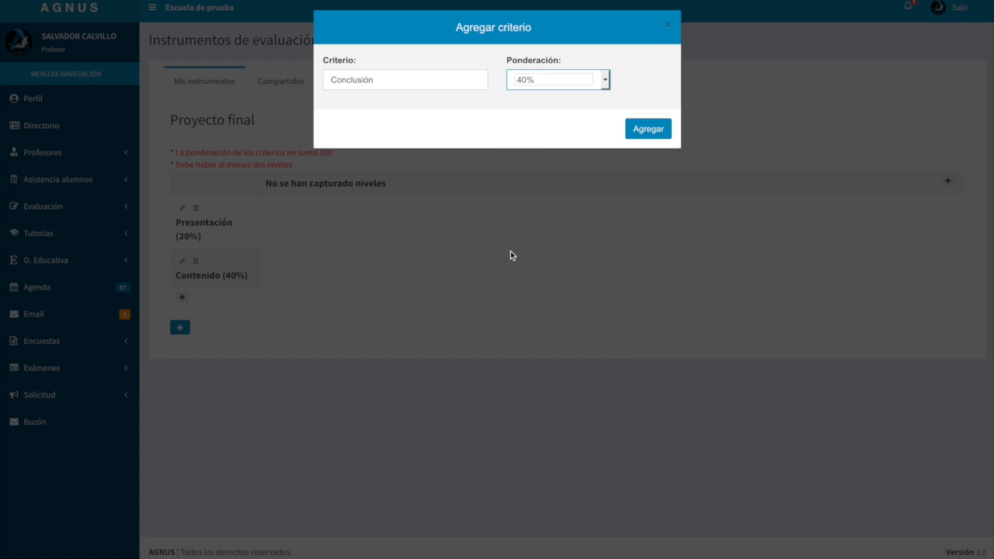
{"action": "left_click", "coordinate": [652, 132]}
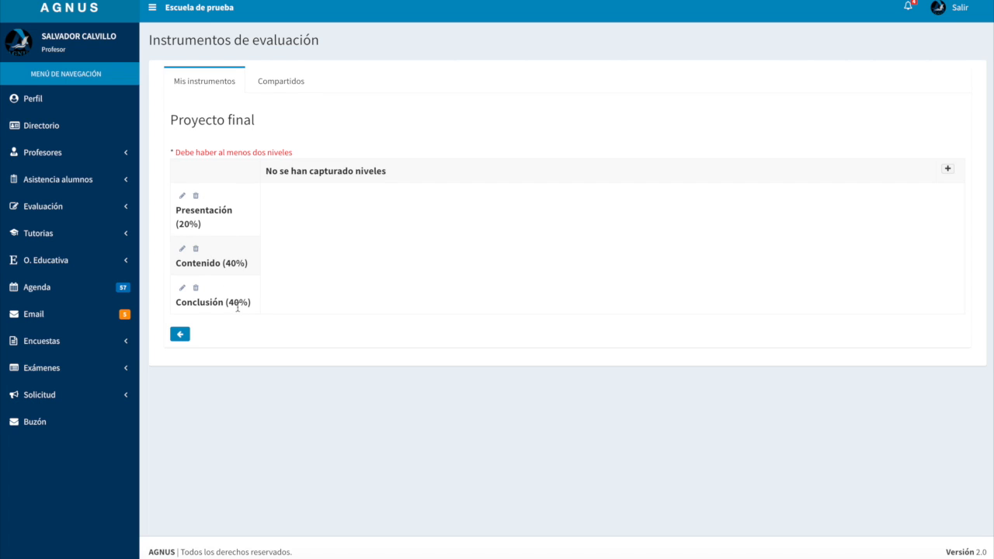
Set the weighting of the "Conclusión" criterion to 26% and read the requirements above the rubric table
{"action": "left_click", "coordinate": [183, 290]}
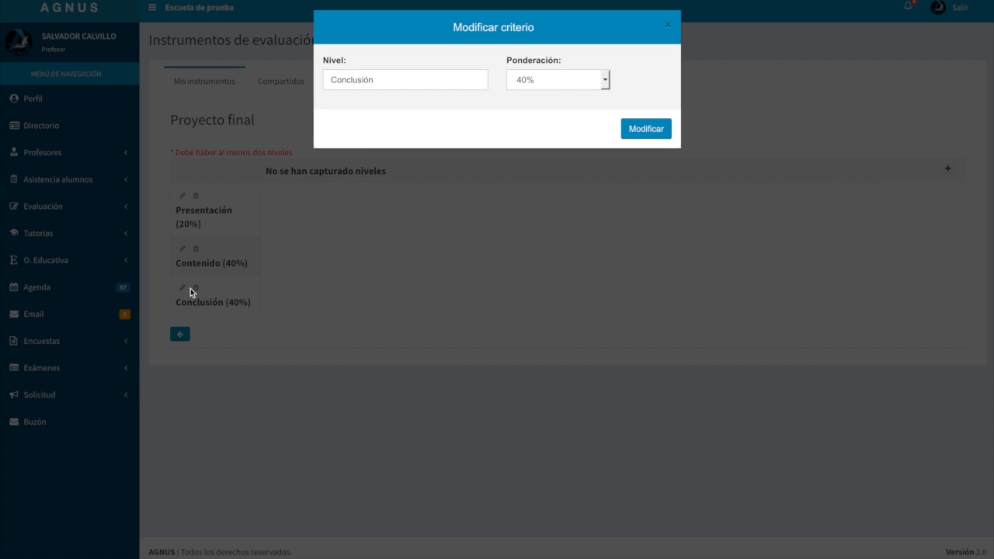
{"action": "left_click", "coordinate": [544, 79]}
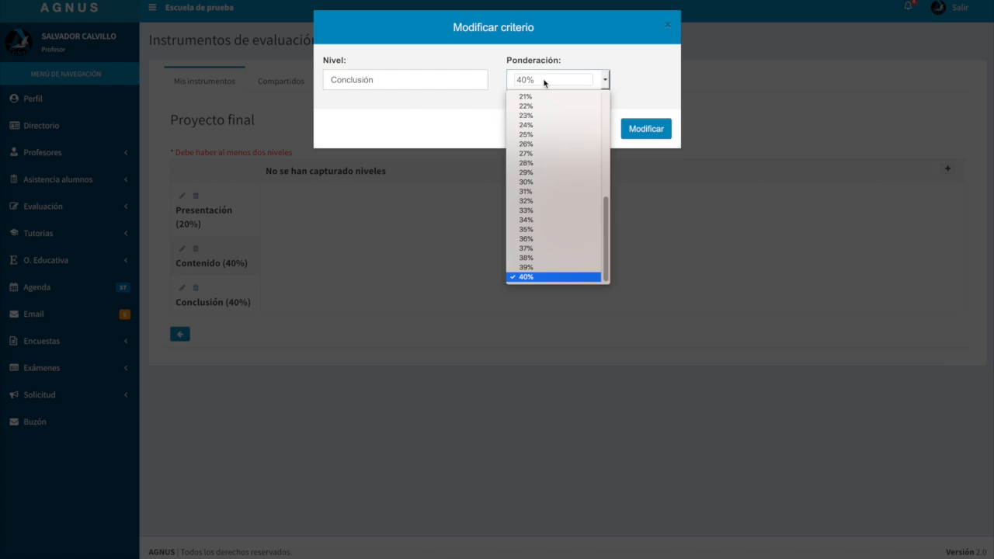
{"action": "left_click", "coordinate": [535, 145]}
{"action": "left_click", "coordinate": [650, 130]}
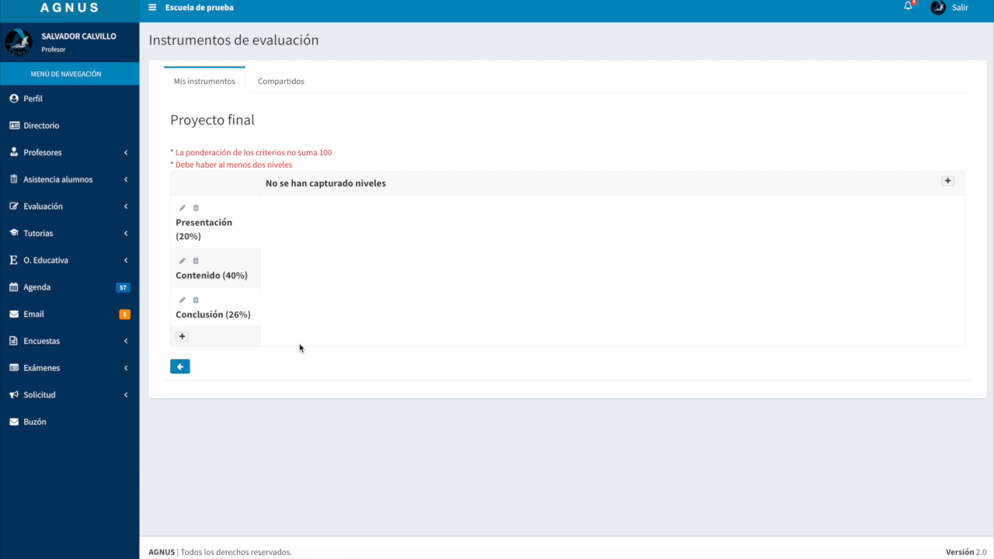
{"action": "left_click_drag", "start_coordinate": [188, 148], "coordinate": [342, 155]}
{"action": "left_click", "coordinate": [345, 154]}
Restore the weighting of the "Conclusión" criterion to 40%
{"action": "left_click", "coordinate": [182, 304]}
{"action": "left_click", "coordinate": [532, 81]}
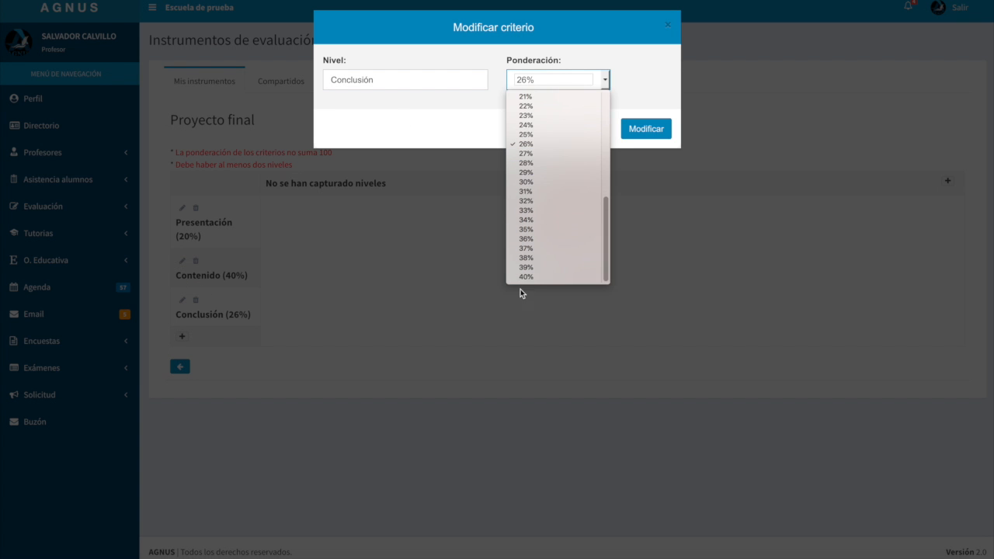
{"action": "left_click", "coordinate": [535, 274]}
{"action": "left_click", "coordinate": [637, 129]}
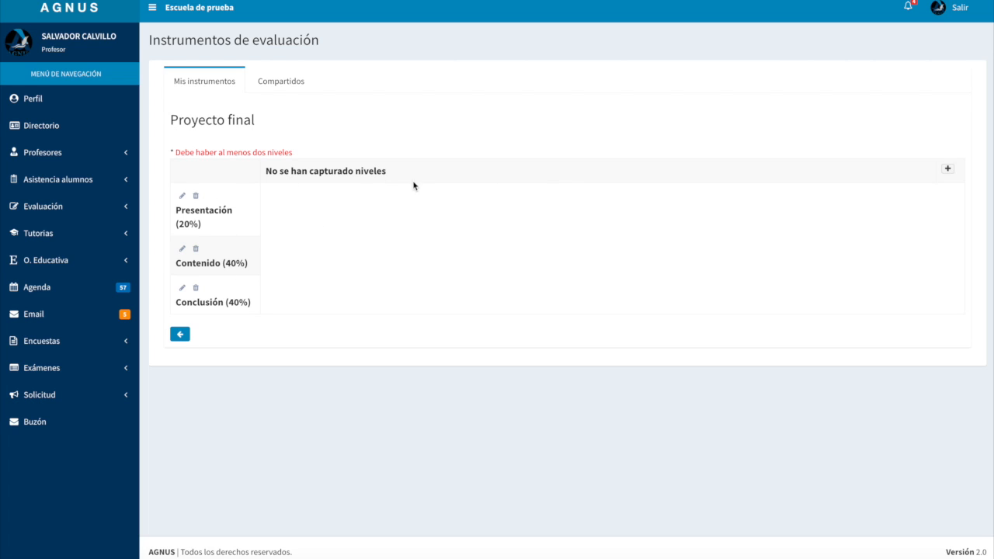
Add the level "Insuficiente" to the rubric with a 10% weighting
{"action": "left_click", "coordinate": [948, 170]}
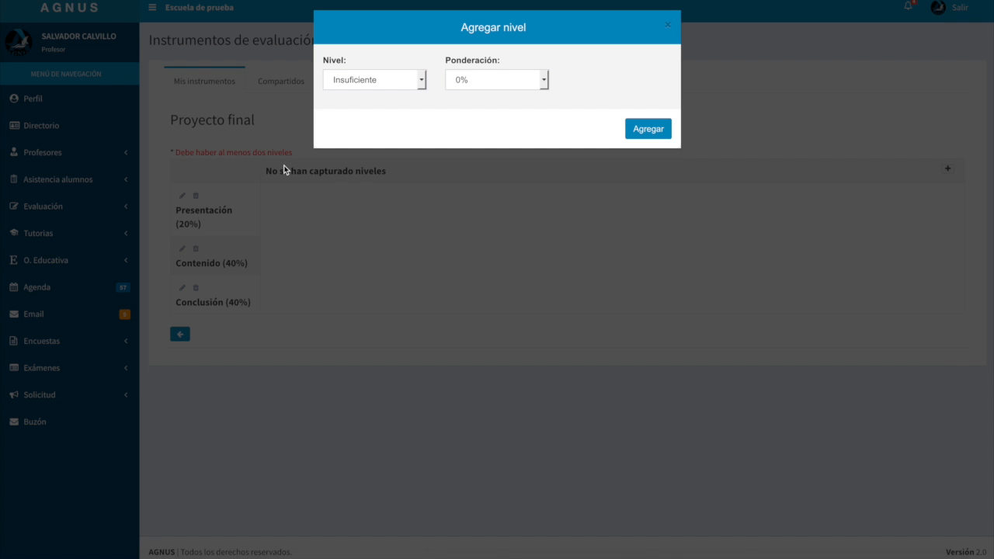
{"action": "left_click", "coordinate": [402, 81]}
{"action": "left_click", "coordinate": [402, 81]}
{"action": "left_click", "coordinate": [402, 81]}
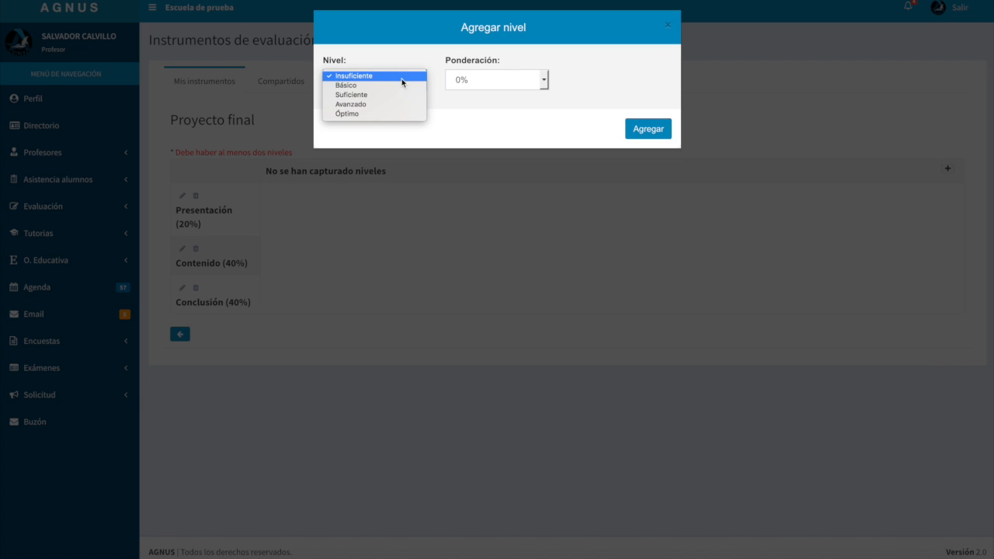
{"action": "left_click", "coordinate": [380, 77]}
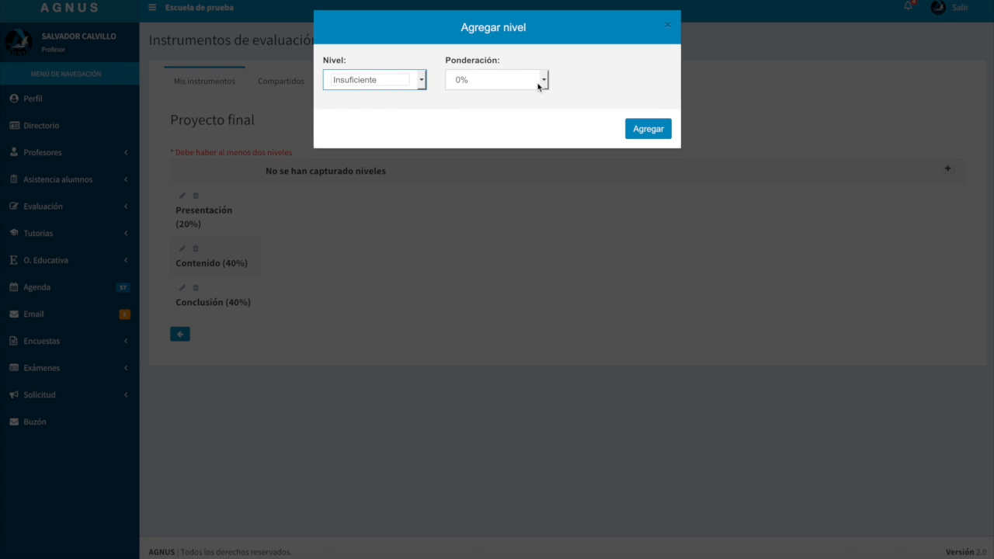
{"action": "left_click", "coordinate": [482, 81]}
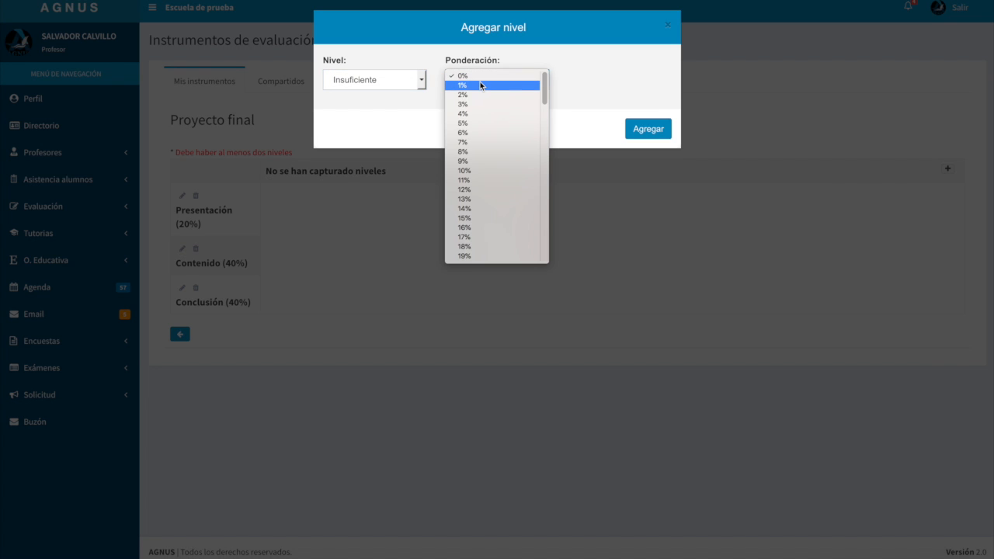
{"action": "left_click", "coordinate": [486, 175]}
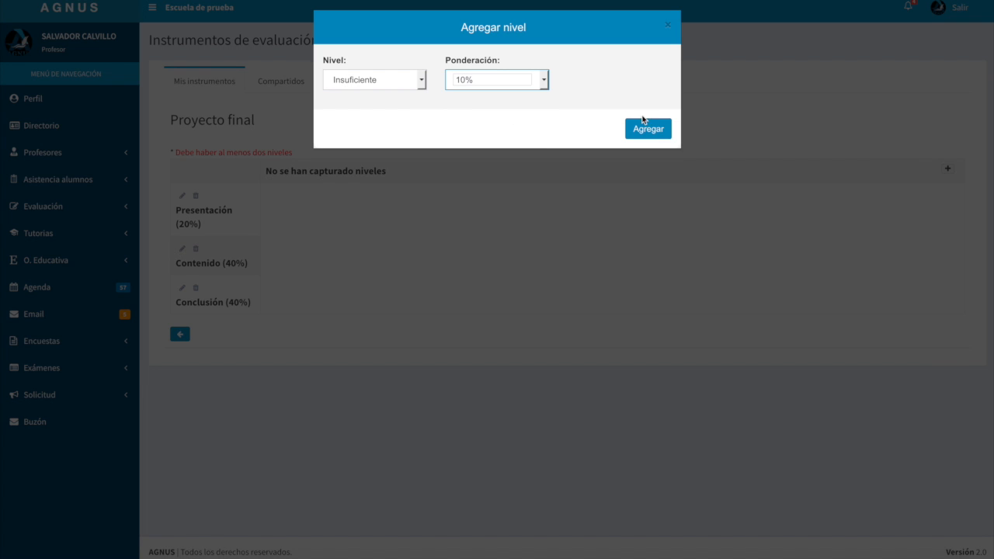
{"action": "left_click", "coordinate": [645, 131]}
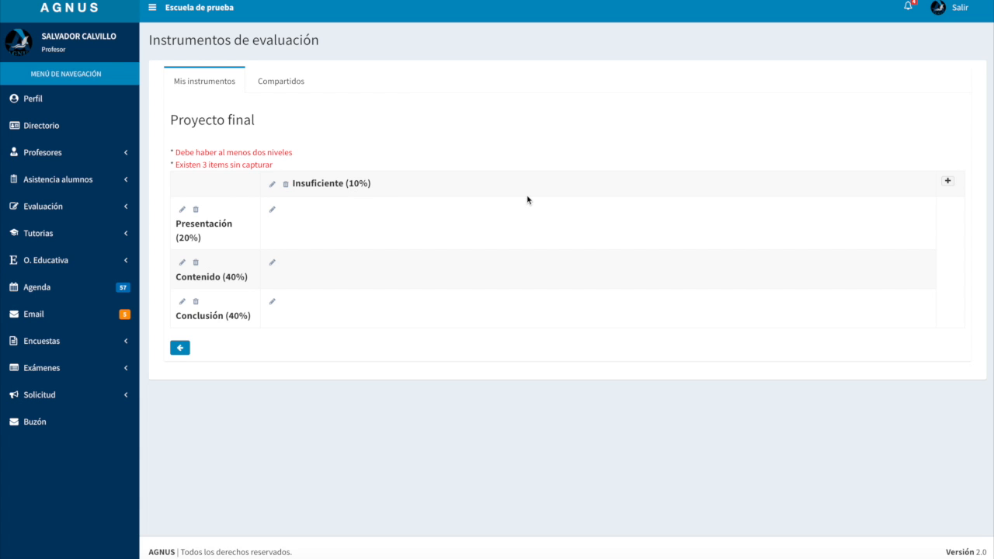
Add the level "Básico" to the rubric with a 60% weighting
{"action": "left_click", "coordinate": [949, 182]}
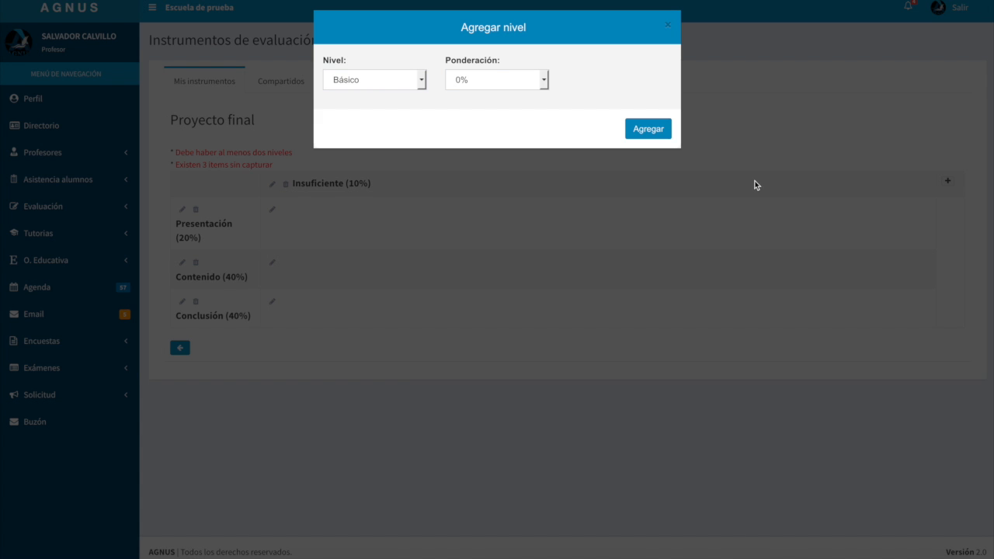
{"action": "left_click", "coordinate": [370, 83]}
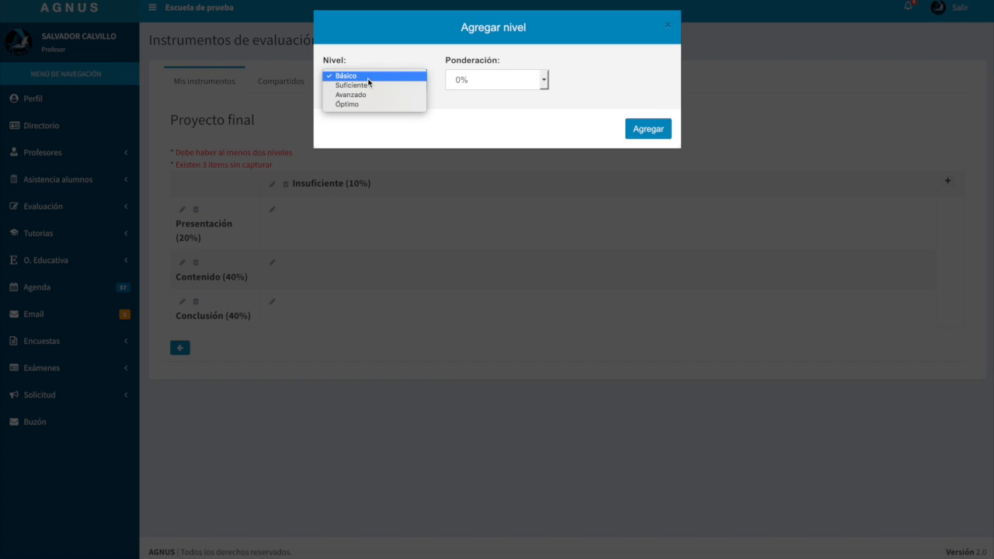
{"action": "left_click", "coordinate": [369, 79]}
{"action": "left_click", "coordinate": [482, 83]}
{"action": "scroll", "coordinate": [495, 183], "scroll_direction": "down", "scroll_amount": 8}
{"action": "scroll", "coordinate": [494, 184], "scroll_direction": "down", "scroll_amount": 5}
{"action": "scroll", "coordinate": [494, 185], "scroll_direction": "down", "scroll_amount": 3}
{"action": "left_click", "coordinate": [464, 196]}
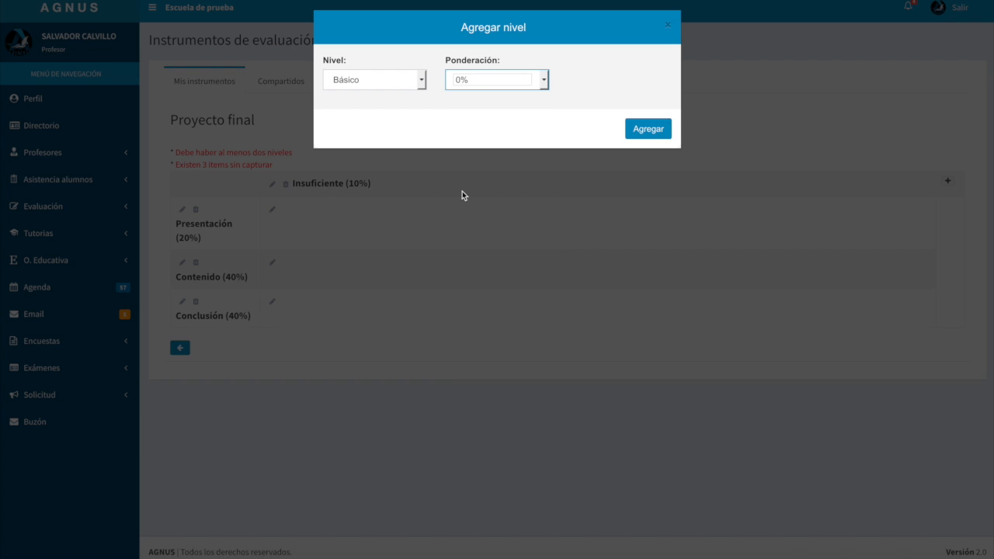
{"action": "left_click", "coordinate": [649, 129]}
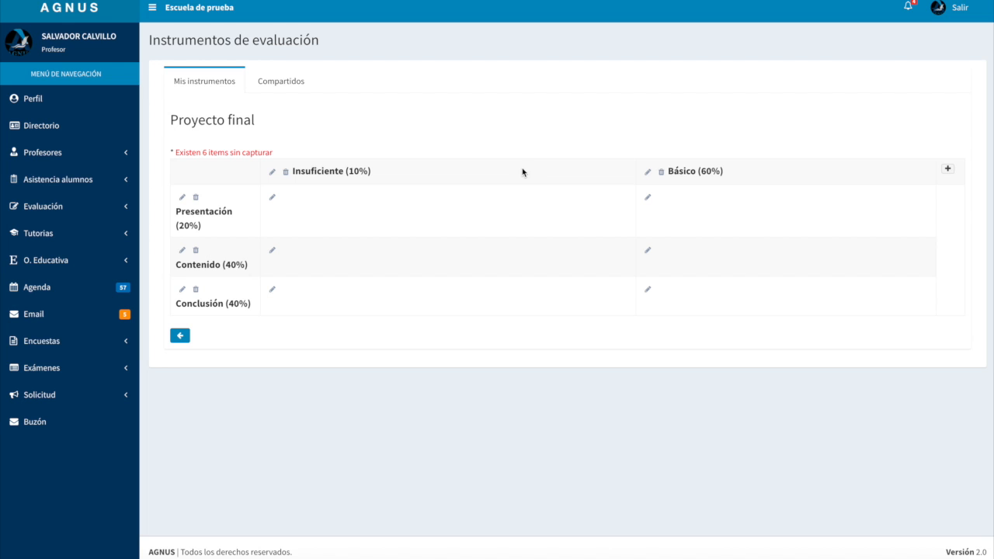
Add the level "Avanzado" to the rubric with a 100% weighting
{"action": "left_click", "coordinate": [948, 170]}
{"action": "left_click", "coordinate": [344, 79]}
{"action": "left_click", "coordinate": [344, 76]}
{"action": "left_click", "coordinate": [344, 79]}
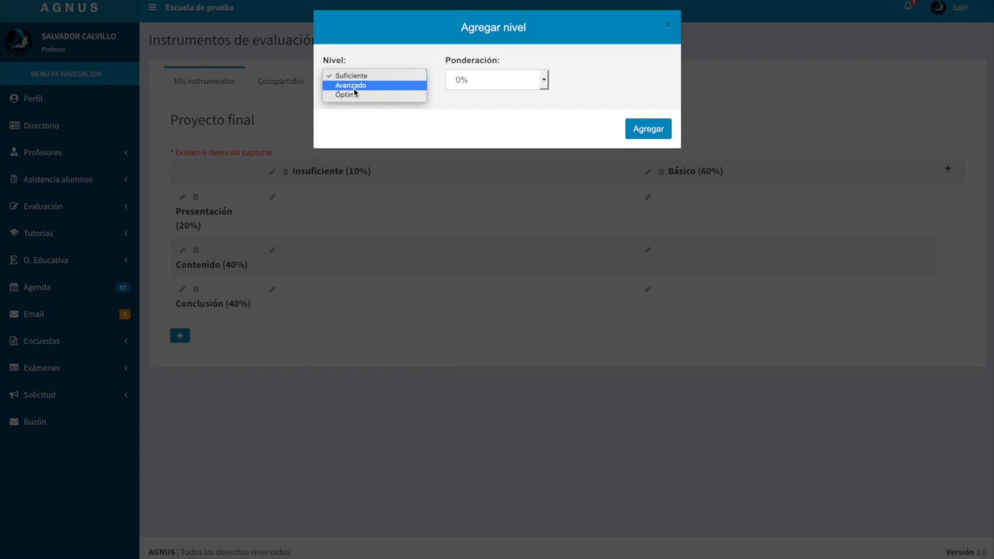
{"action": "left_click", "coordinate": [354, 86]}
{"action": "left_click", "coordinate": [483, 82]}
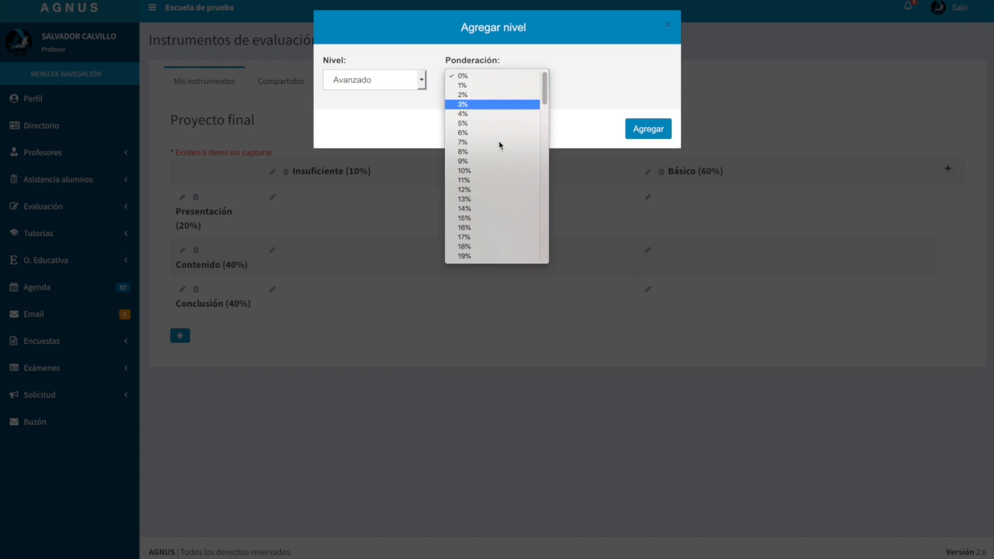
{"action": "scroll", "coordinate": [509, 222], "scroll_direction": "down", "scroll_amount": 10}
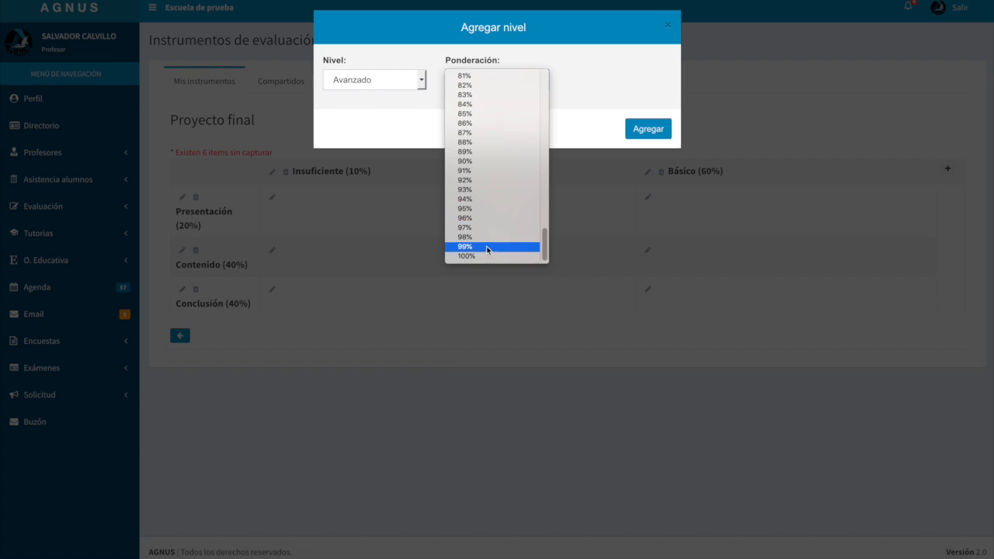
{"action": "left_click", "coordinate": [487, 258]}
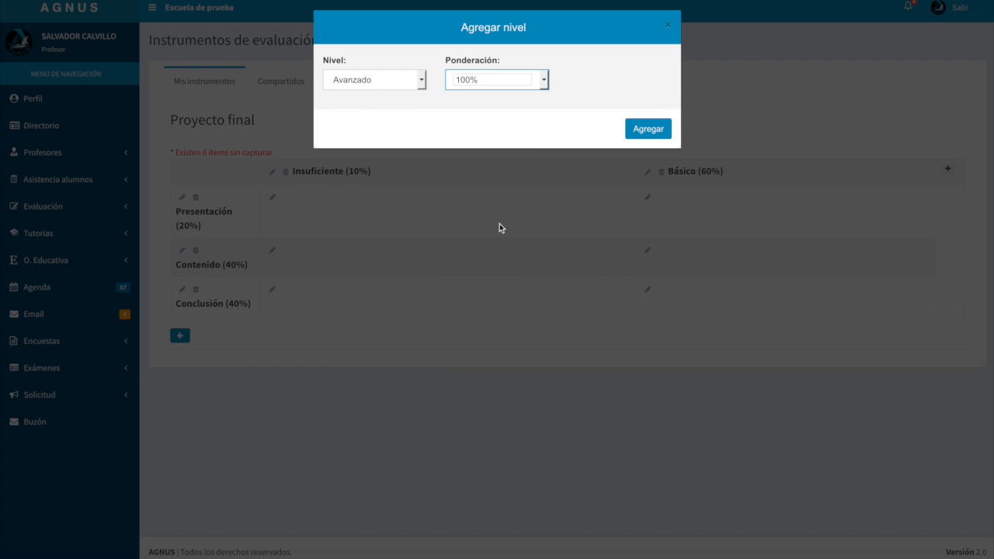
{"action": "left_click", "coordinate": [643, 130]}
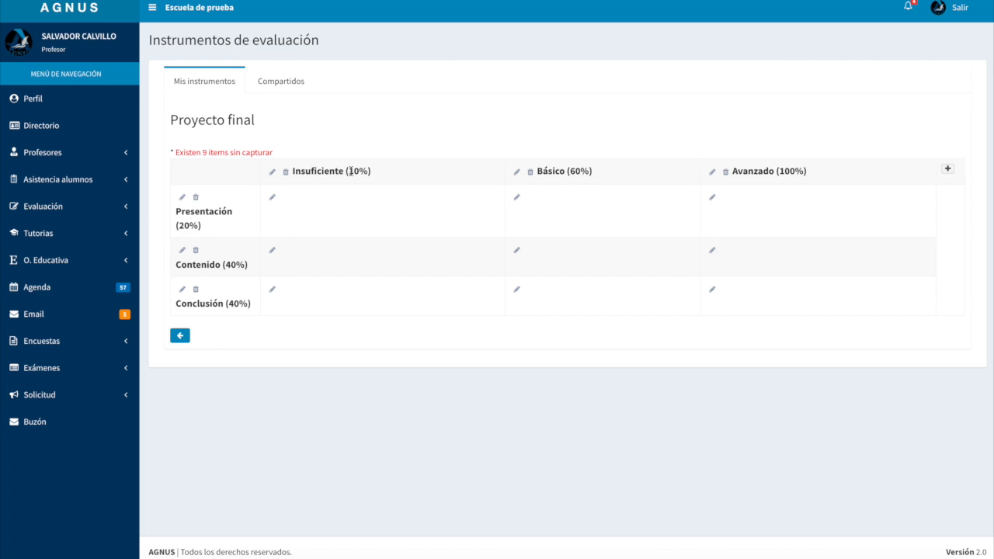
Compare the percentage of each level with the weighting of the "Presentación" criterion
{"action": "left_click_drag", "start_coordinate": [350, 171], "coordinate": [368, 172]}
{"action": "left_click", "coordinate": [308, 200]}
{"action": "left_click_drag", "start_coordinate": [178, 225], "coordinate": [197, 228]}
{"action": "left_click", "coordinate": [209, 230]}
{"action": "left_click_drag", "start_coordinate": [180, 226], "coordinate": [199, 226]}
{"action": "left_click", "coordinate": [341, 172]}
{"action": "left_click_drag", "start_coordinate": [348, 173], "coordinate": [378, 174]}
{"action": "left_click_drag", "start_coordinate": [189, 224], "coordinate": [201, 225]}
{"action": "left_click_drag", "start_coordinate": [573, 174], "coordinate": [592, 171]}
{"action": "left_click_drag", "start_coordinate": [177, 226], "coordinate": [202, 225]}
{"action": "left_click_drag", "start_coordinate": [782, 171], "coordinate": [803, 172]}
{"action": "left_click", "coordinate": [831, 208]}
Describe Presentación at Insuficiente as "Contiene una hoja de presentación sin escudo de la escuela y sin los datos generales de la institución."
{"action": "left_click", "coordinate": [273, 198]}
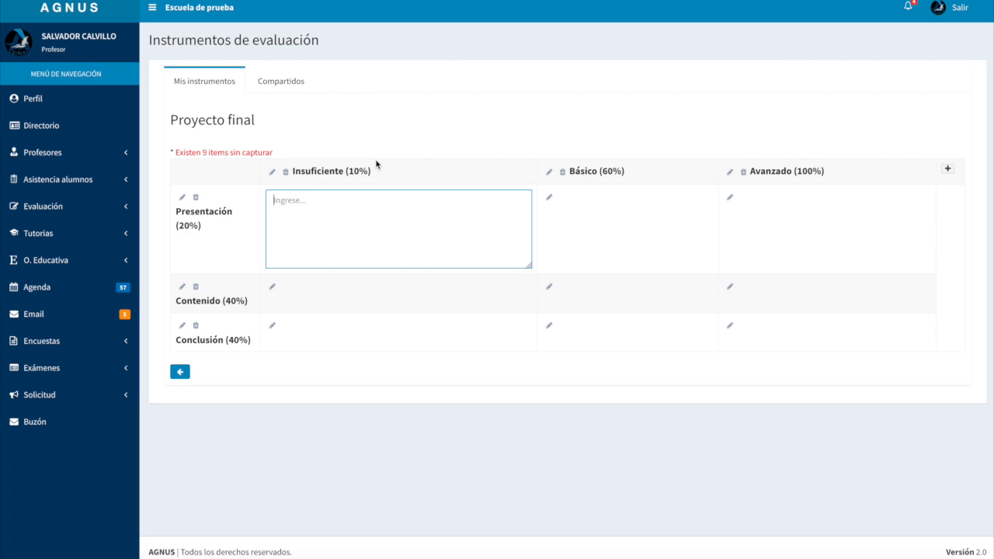
{"action": "type", "text": "Contiene una hoja de presentación sin"}
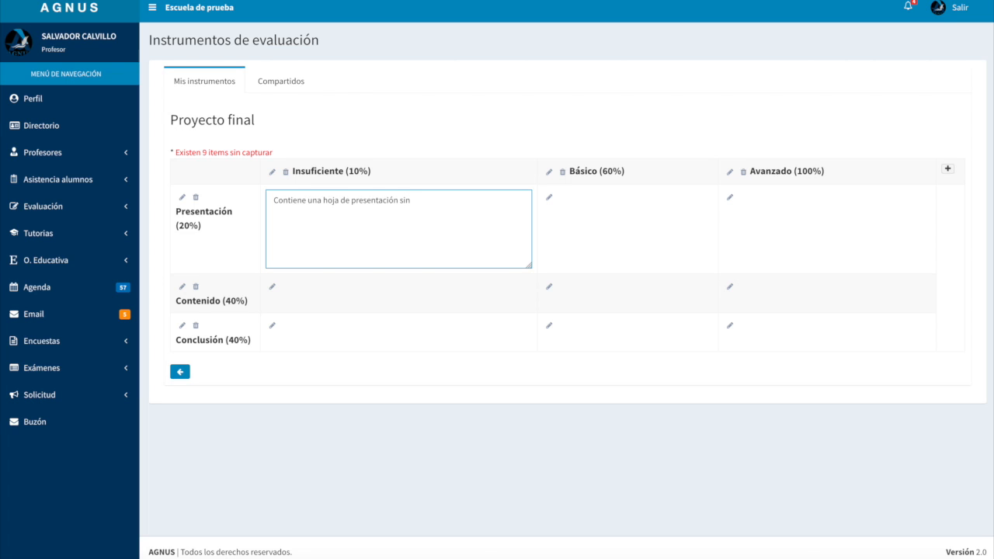
{"action": "type", "text": " escudo de la escuela y sin los datos gener"}
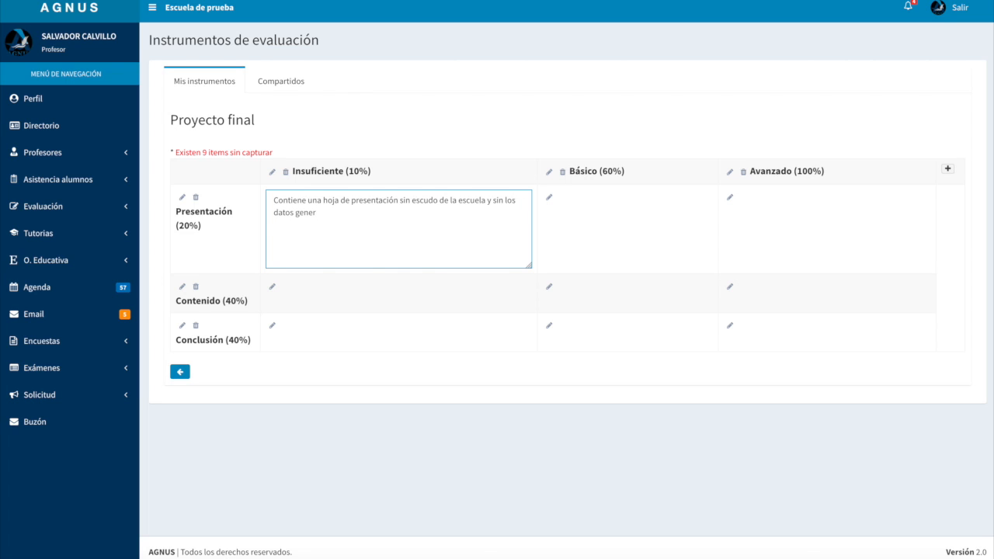
{"action": "type", "text": "ales de la institución."}
{"action": "left_click", "coordinate": [602, 237]}
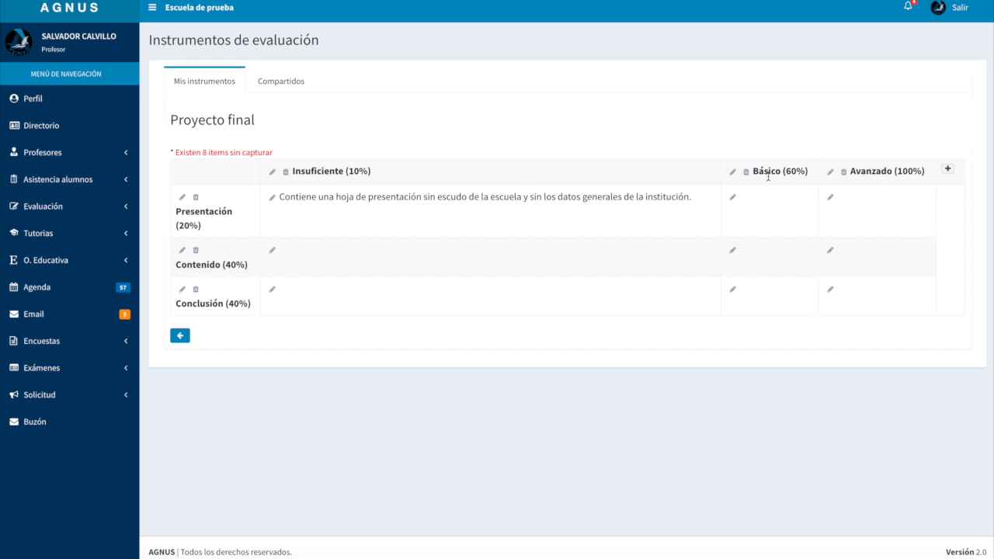
Describe Presentación at Básico as "La hoja de presentación contiene todos los datos del curso y la institución, pero no contiene el escudo de la misma."
{"action": "left_click", "coordinate": [734, 199]}
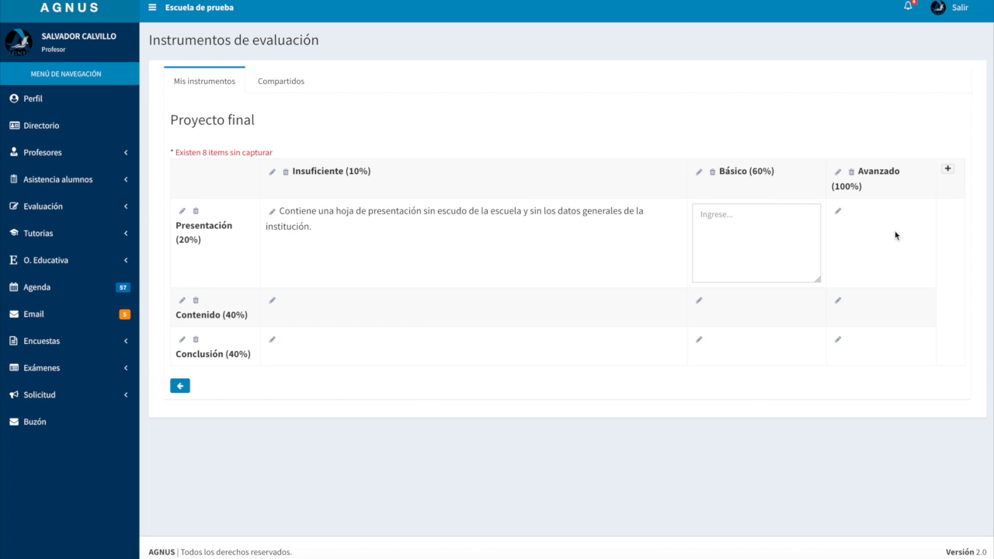
{"action": "left_click", "coordinate": [747, 235]}
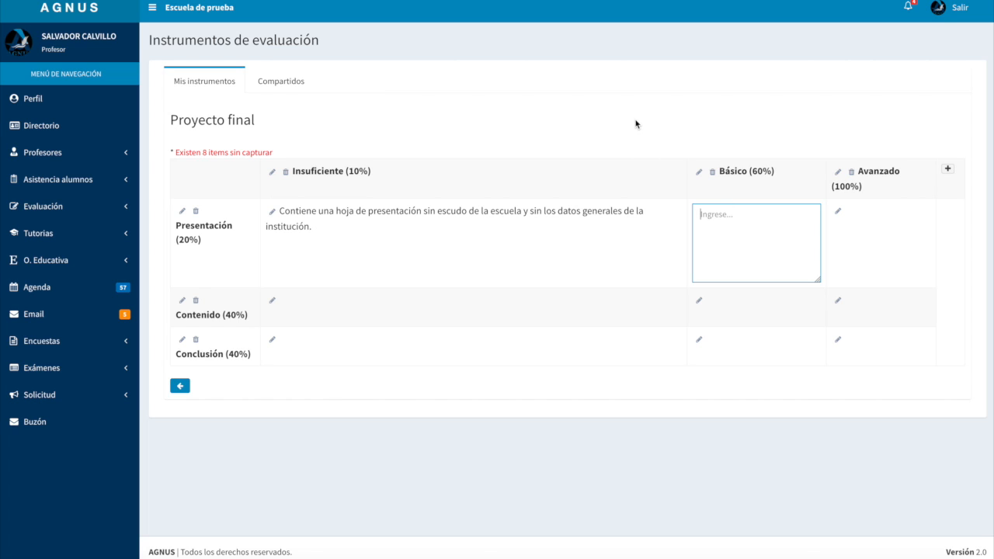
{"action": "type", "text": "C"}
{"action": "key", "text": "BackSpace"}
{"action": "type", "text": "La hoja de presentación contiene todos l"}
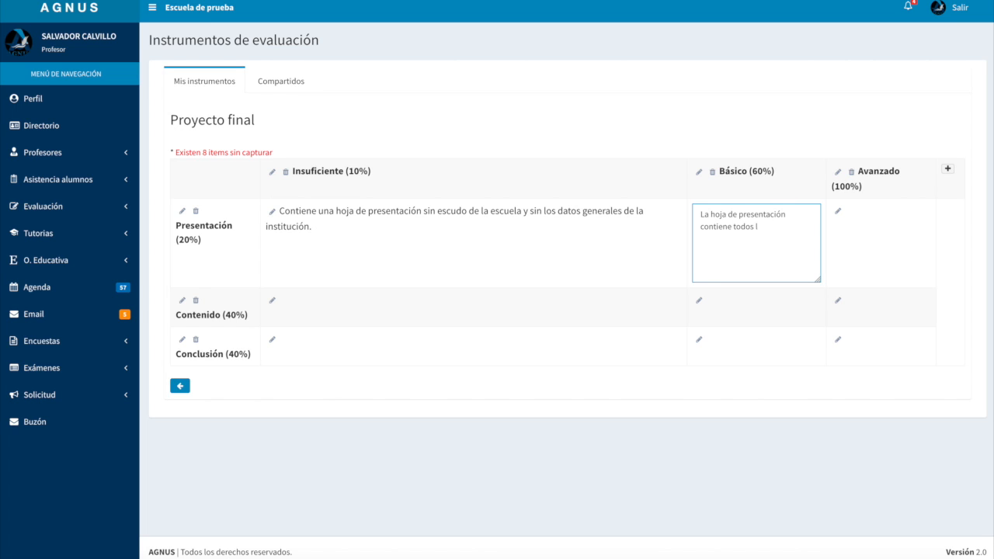
{"action": "type", "text": "d"}
{"action": "type", "text": "a"}
{"action": "type", "text": "tos de"}
{"action": "type", "text": " la ma"}
{"action": "key", "text": "BackSpace"}
{"action": "key", "text": "BackSpace"}
{"action": "key", "text": "BackSpace"}
{"action": "key", "text": "BackSpace"}
{"action": "key", "text": "BackSpace"}
{"action": "type", "text": "l curso y la institució"}
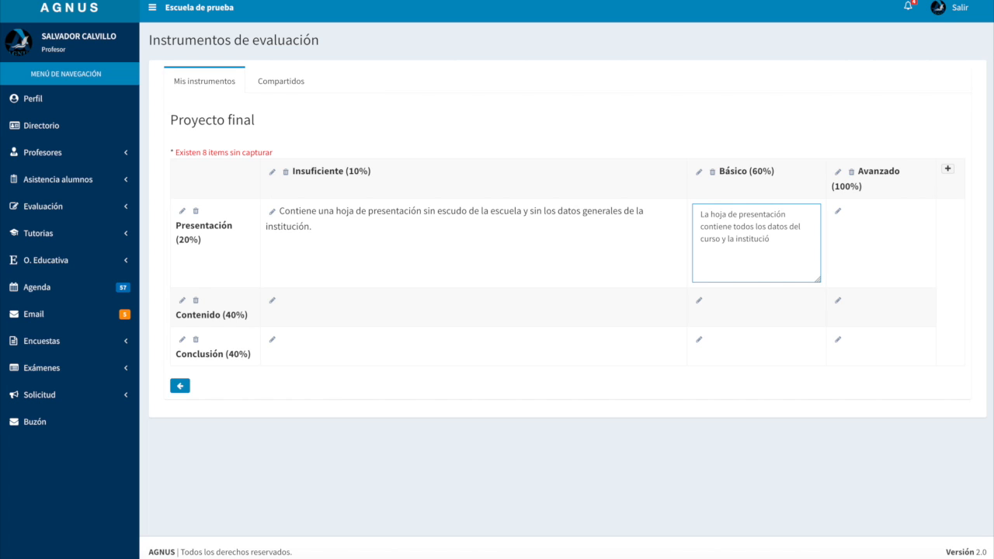
{"action": "type", "text": "n, pero no contiene el escudo de"}
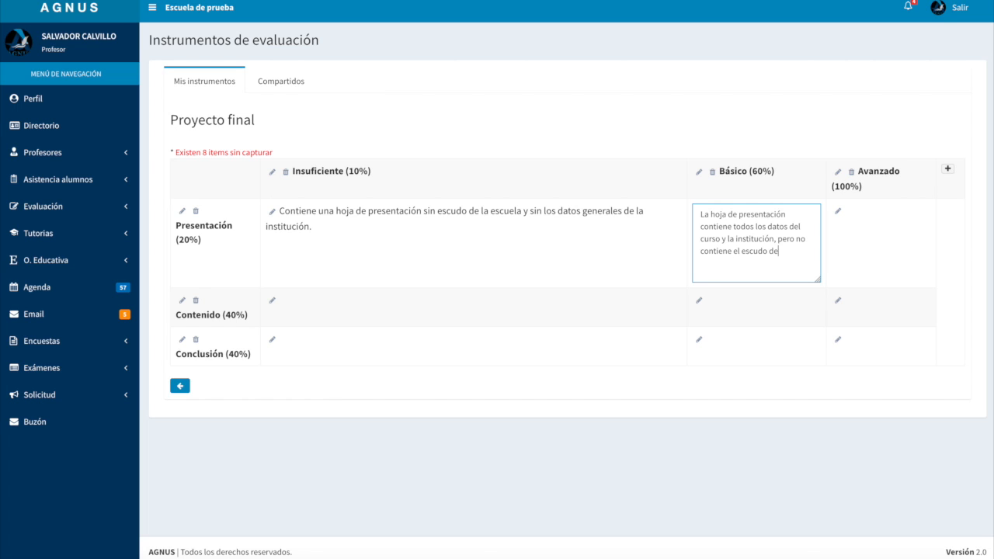
{"action": "type", "text": " la misma."}
{"action": "left_click", "coordinate": [619, 275]}
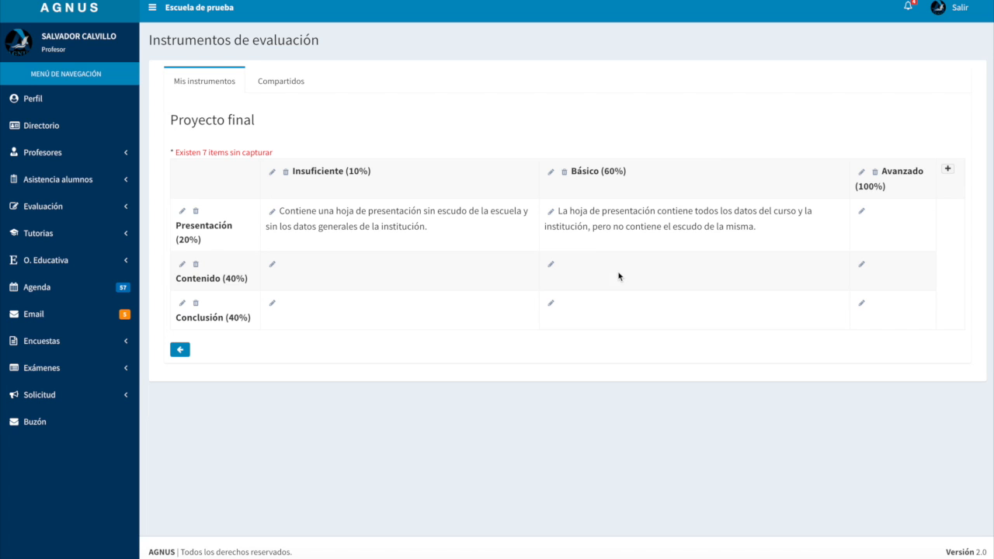
Describe Presentación at Avanzado as "La hoja de presentación contiene todos los datos del curso y se agrega el escudo de la institución"
{"action": "left_click", "coordinate": [861, 210]}
{"action": "type", "text": "La ho"}
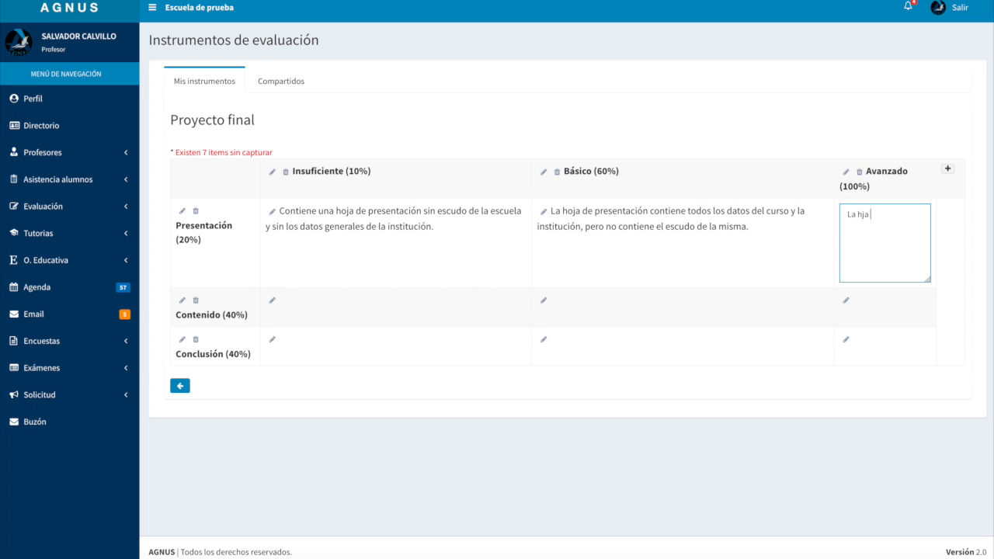
{"action": "type", "text": "oja de presentación contiene todos los"}
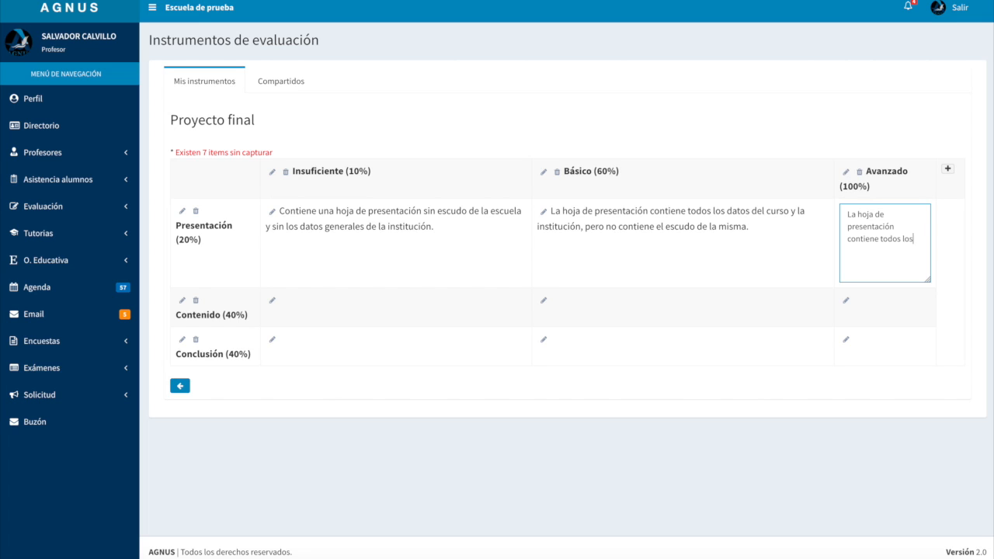
{"action": "type", "text": " datos del curso y se agrega el escudo de"}
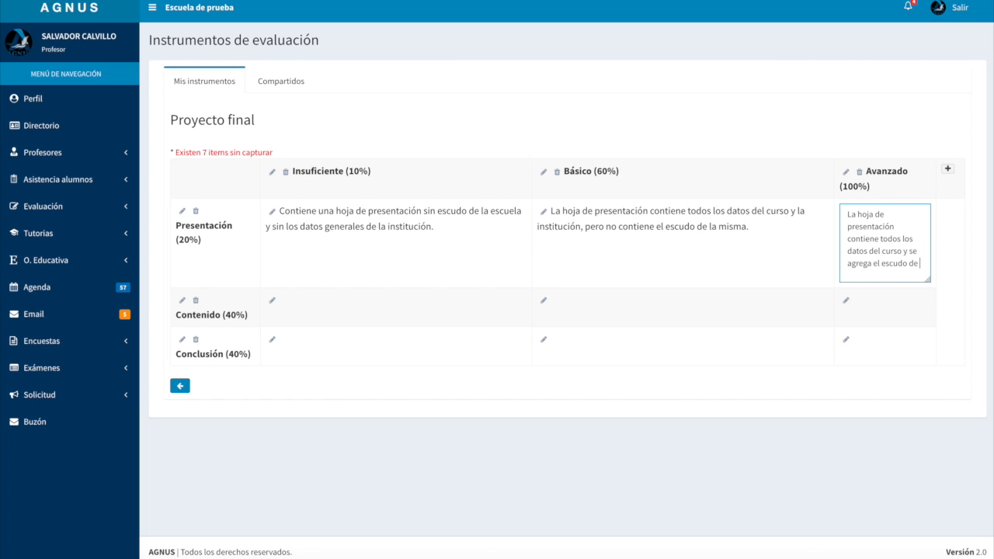
{"action": "type", "text": " la institución"}
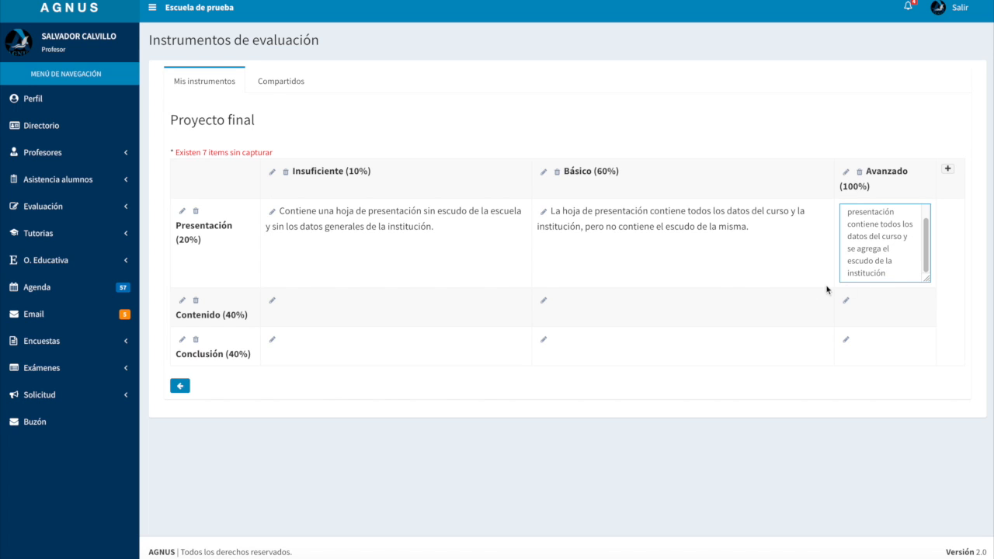
{"action": "left_click", "coordinate": [746, 270]}
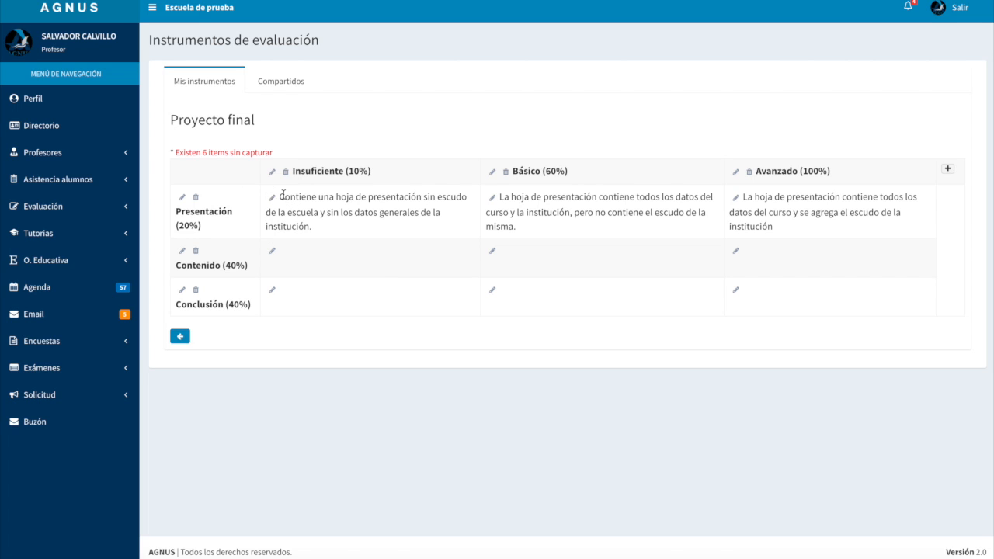
Review the descriptions of the Presentación criterion at the Insuficiente, Básico and Avanzado levels
{"action": "left_click_drag", "start_coordinate": [280, 196], "coordinate": [313, 225]}
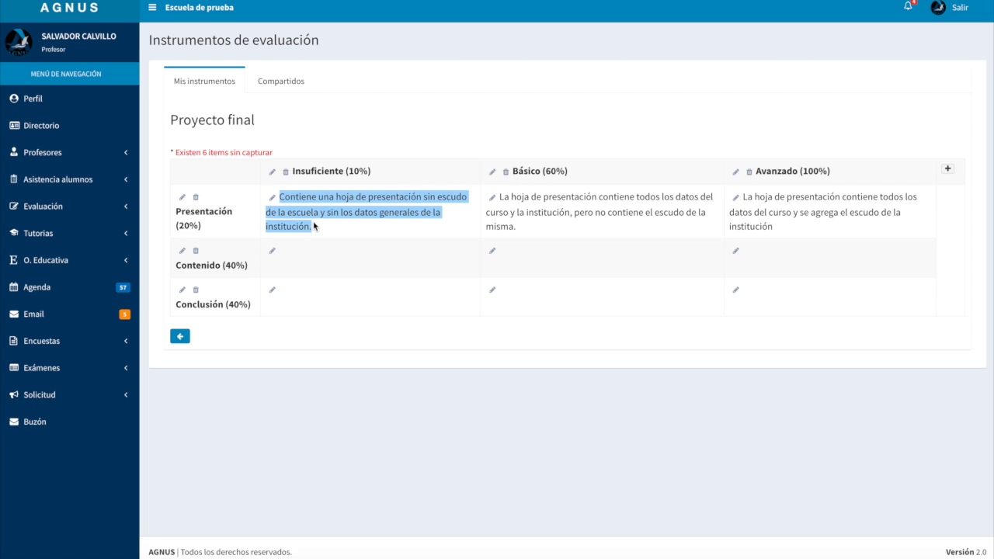
{"action": "double_click", "coordinate": [312, 171]}
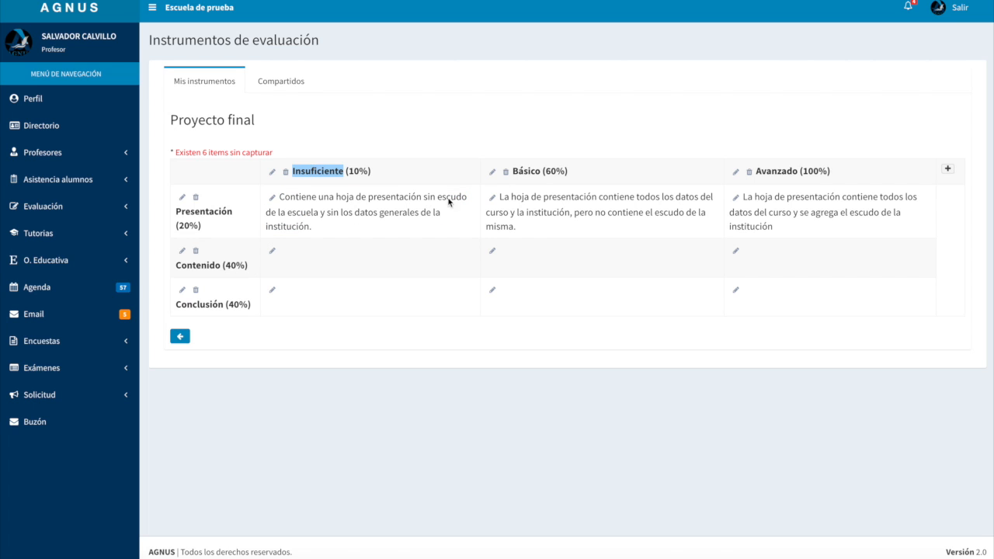
{"action": "left_click", "coordinate": [502, 197]}
{"action": "left_click_drag", "start_coordinate": [502, 198], "coordinate": [519, 226]}
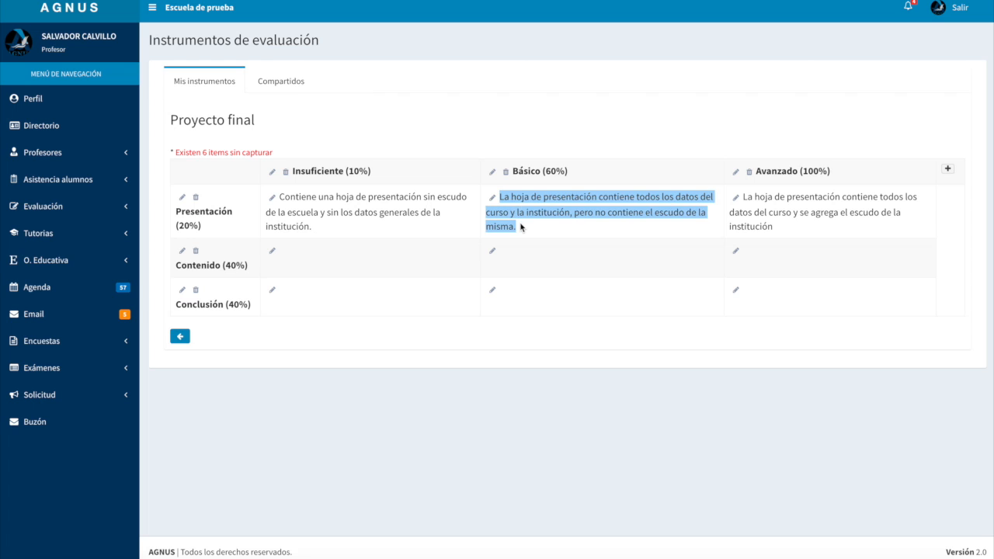
{"action": "left_click_drag", "start_coordinate": [744, 197], "coordinate": [766, 220]}
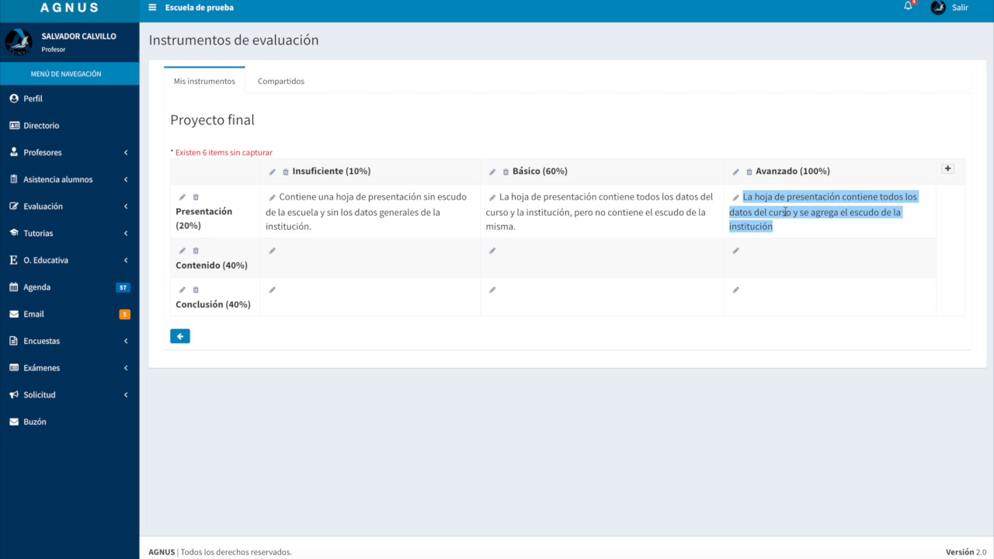
{"action": "left_click_drag", "start_coordinate": [800, 226], "coordinate": [739, 199]}
{"action": "left_click", "coordinate": [822, 230]}
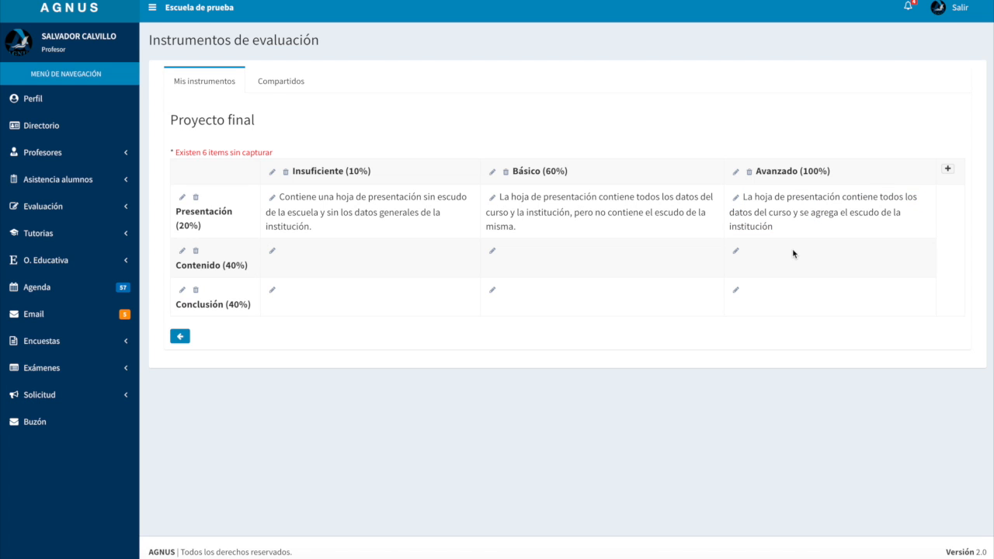
{"action": "left_click", "coordinate": [948, 169]}
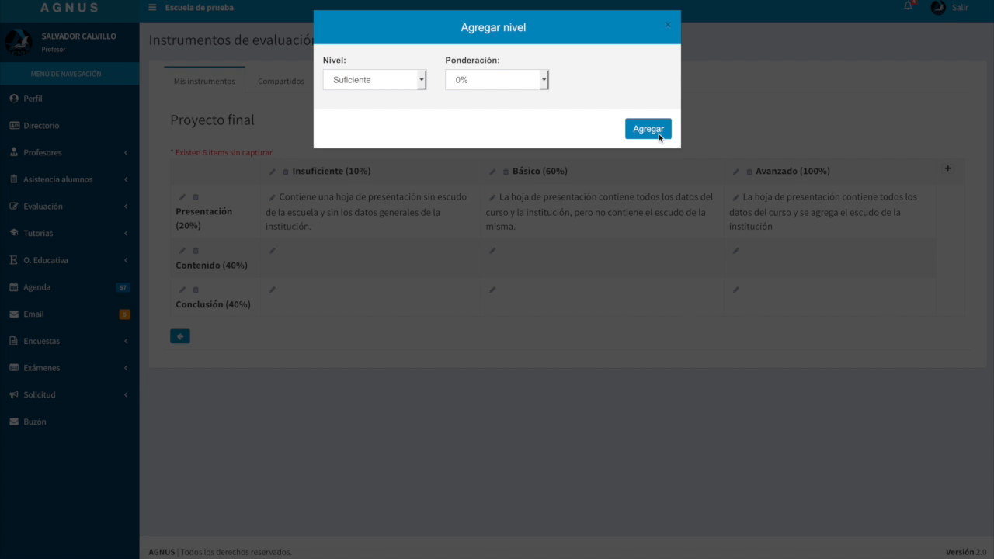
{"action": "left_click", "coordinate": [370, 83]}
{"action": "left_click", "coordinate": [597, 58]}
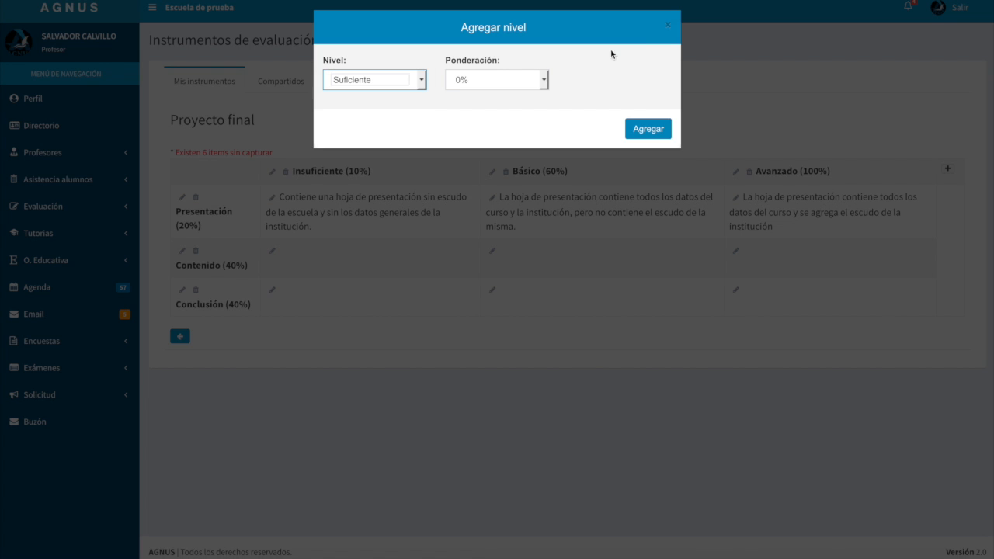
{"action": "left_click", "coordinate": [667, 29]}
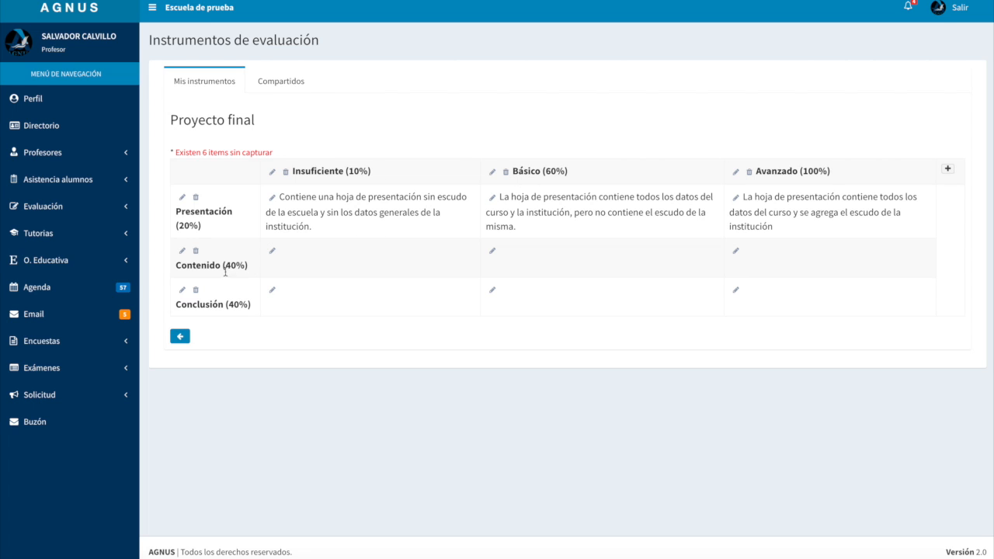
Describe Contenido at Insuficiente as "Hace falta tres o más temas de los requeridos."
{"action": "left_click", "coordinate": [272, 251]}
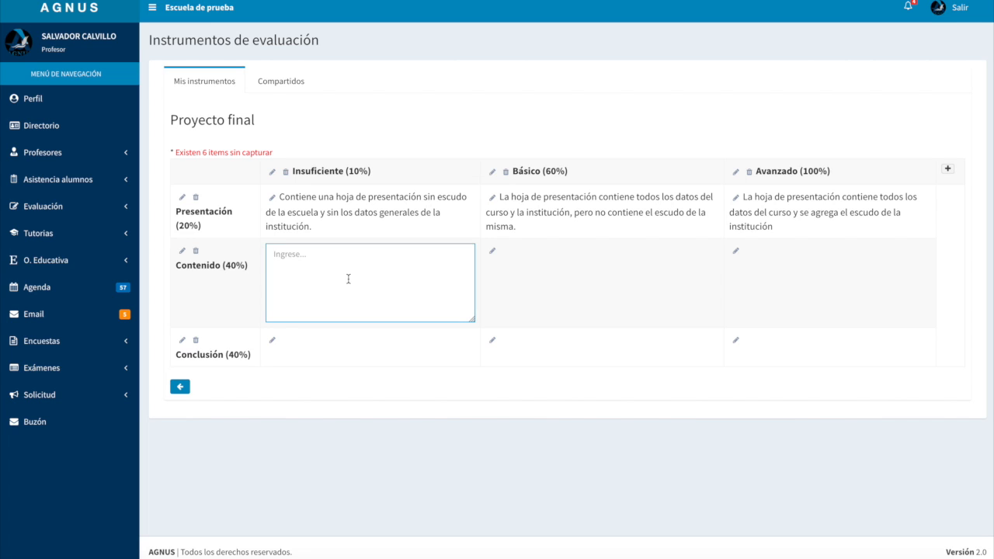
{"action": "type", "text": "Hace falta tres temo más temas de los requeridos."}
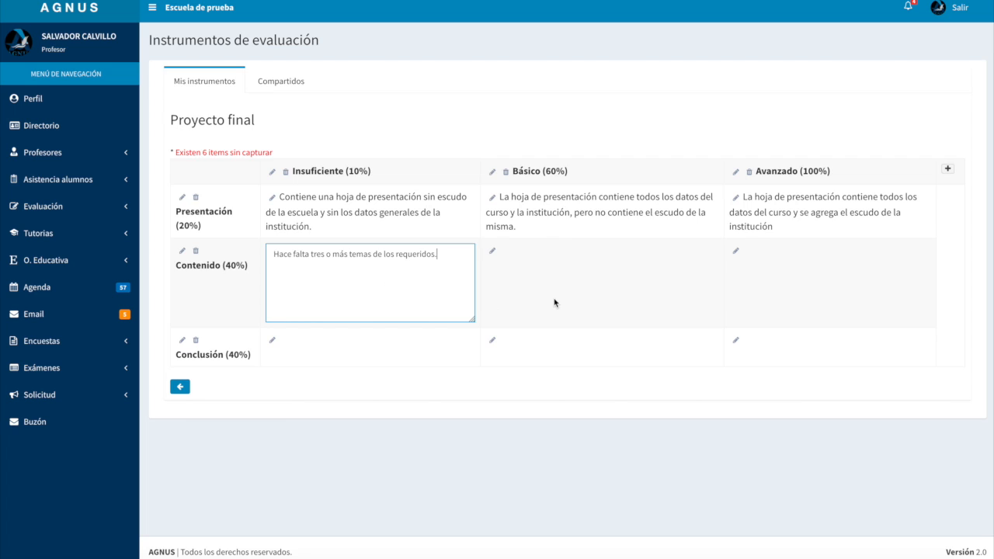
{"action": "left_click", "coordinate": [533, 289]}
Describe Contenido at Básico as "Hace falta uno o dos temas de los requeridos."
{"action": "left_click", "coordinate": [492, 253]}
{"action": "left_click", "coordinate": [578, 281]}
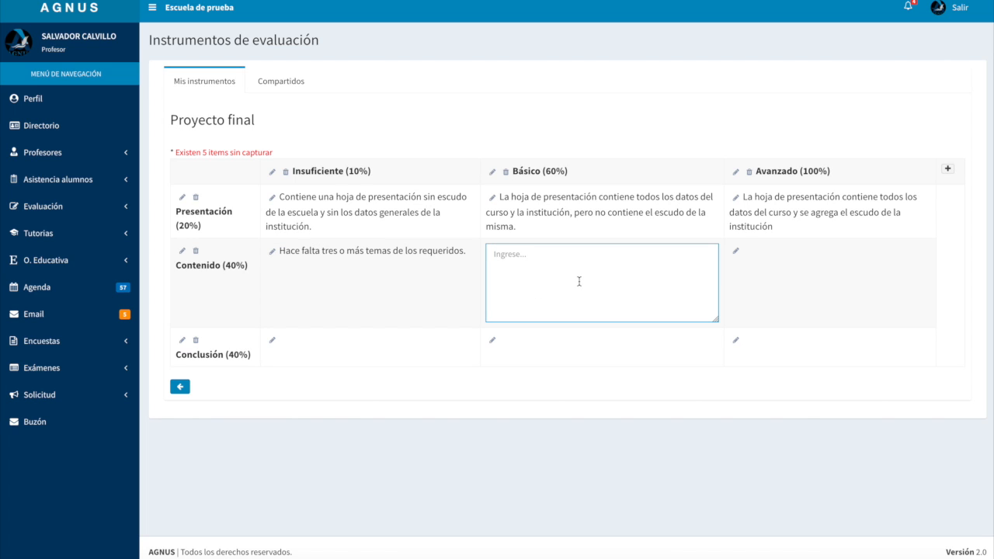
{"action": "type", "text": "Hace falta un t"}
{"action": "type", "text": "e"}
{"action": "type", "text": "o o dos temas"}
{"action": "type", "text": " de los "}
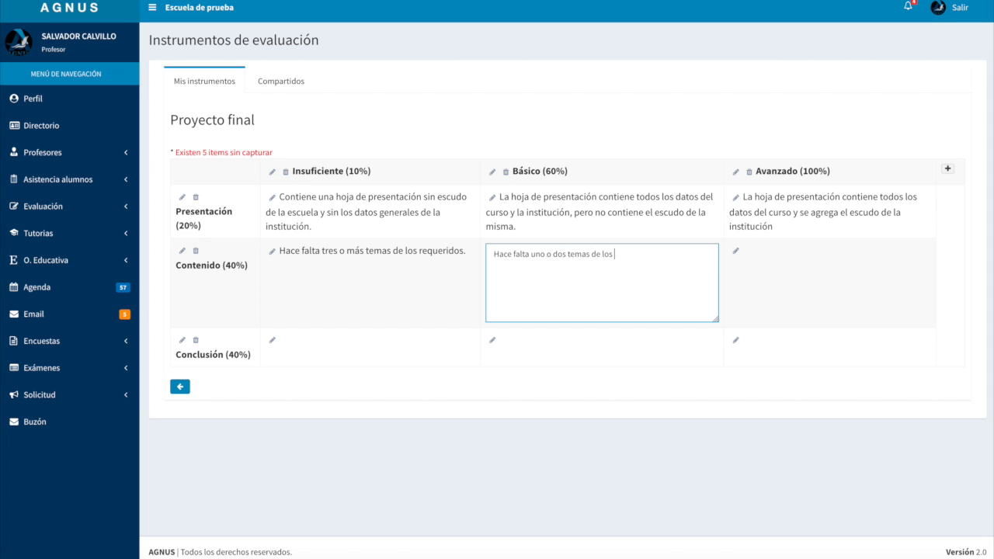
{"action": "type", "text": "requeridos."}
{"action": "left_click", "coordinate": [773, 284]}
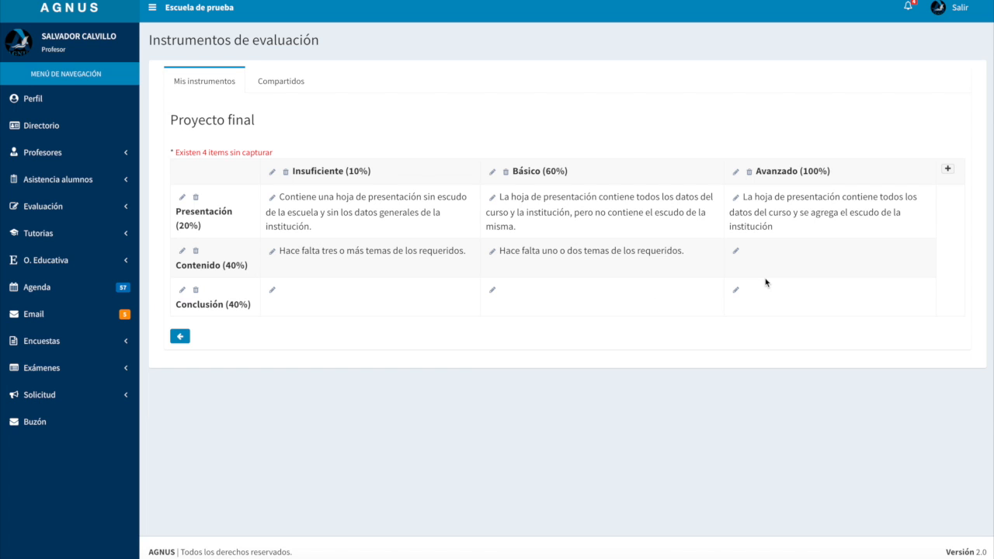
Describe Contenido at Avanzado as "Cumple con todos los temas requeridos."
{"action": "left_click", "coordinate": [737, 256]}
{"action": "left_click", "coordinate": [774, 282]}
{"action": "type", "text": "Cumple con"}
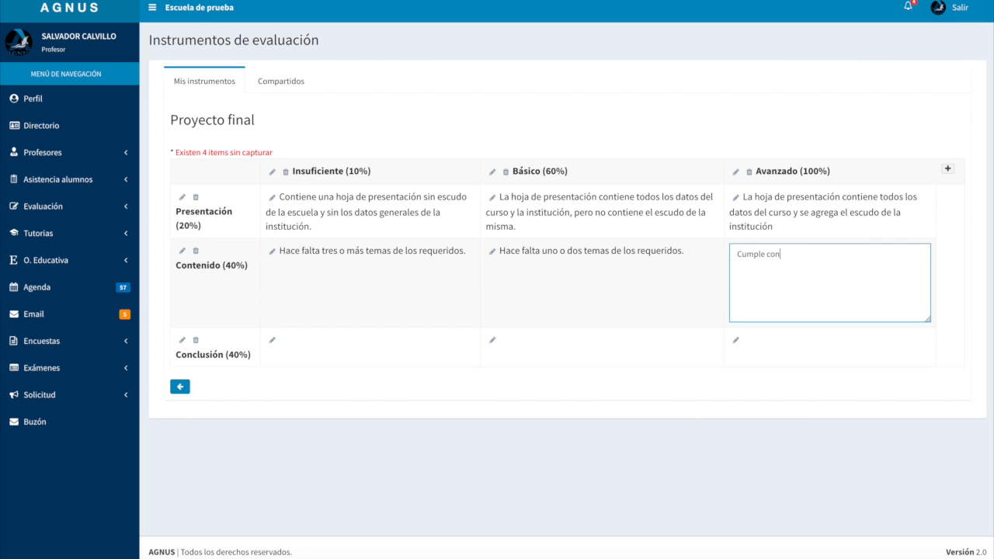
{"action": "type", "text": " todos los temas requerido"}
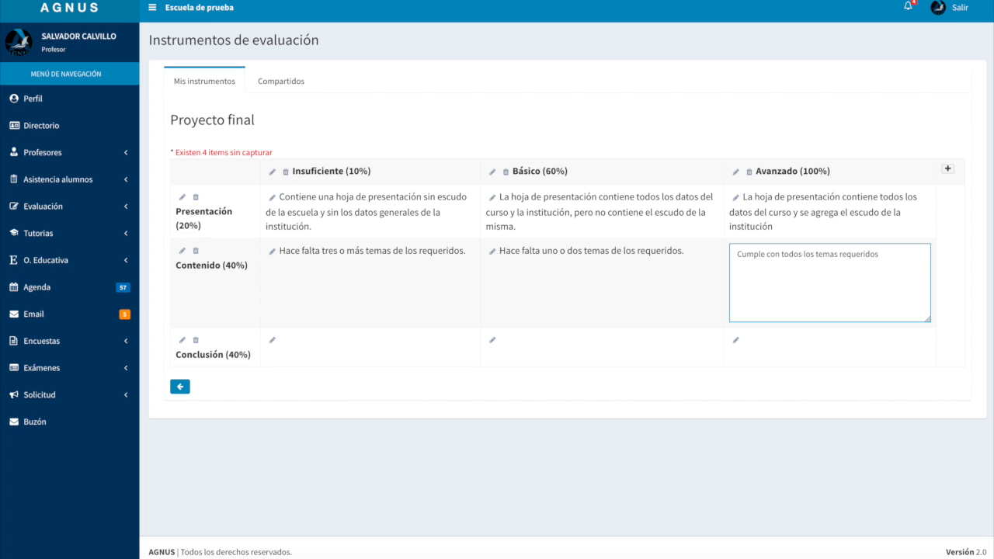
{"action": "type", "text": "s"}
{"action": "left_click", "coordinate": [372, 393]}
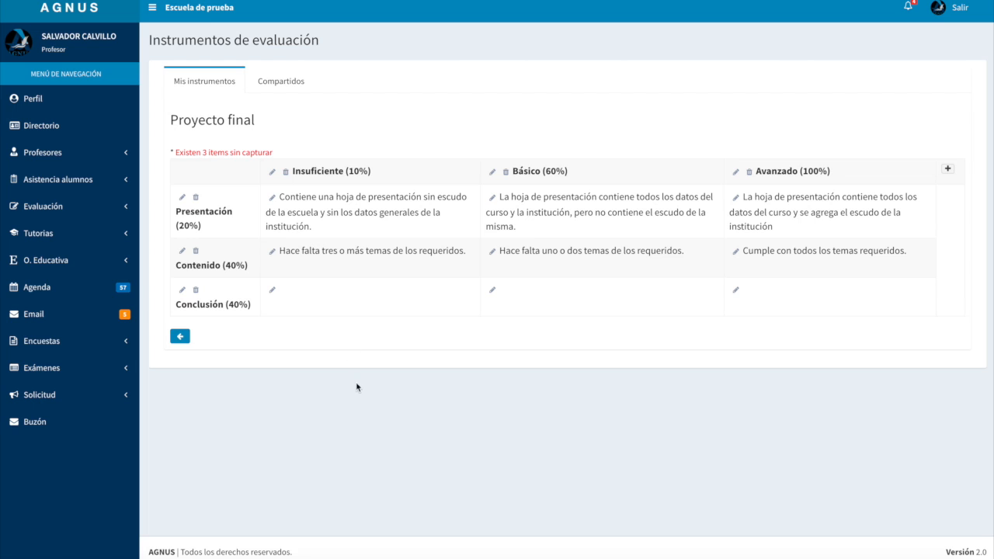
Describe Conclusión at Insuficiente as "Presenta una conclusión simple sin razonamiento propio."
{"action": "left_click", "coordinate": [272, 290]}
{"action": "type", "text": "Presenta una cons"}
{"action": "key", "text": "BackSpace"}
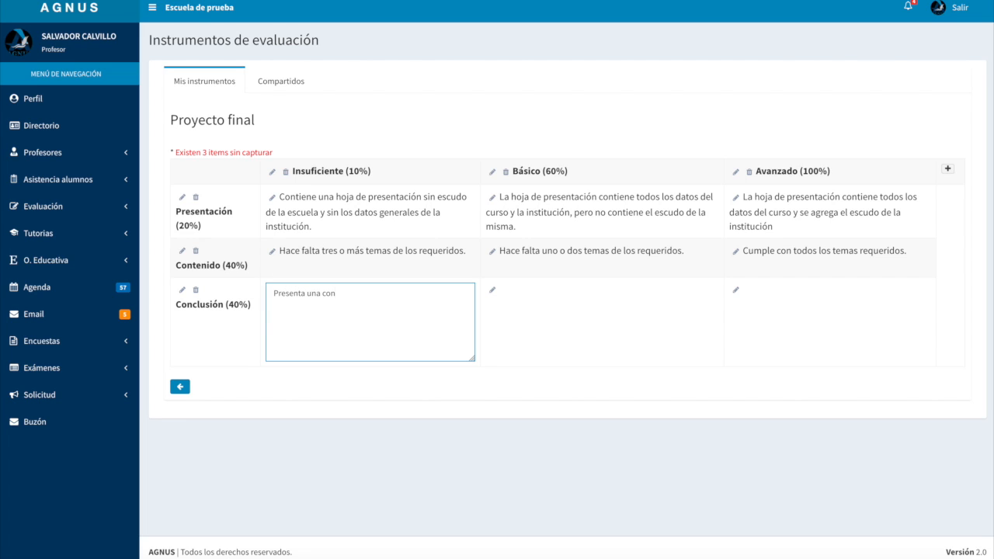
{"action": "type", "text": "clusión simple sin razonamiento propio."}
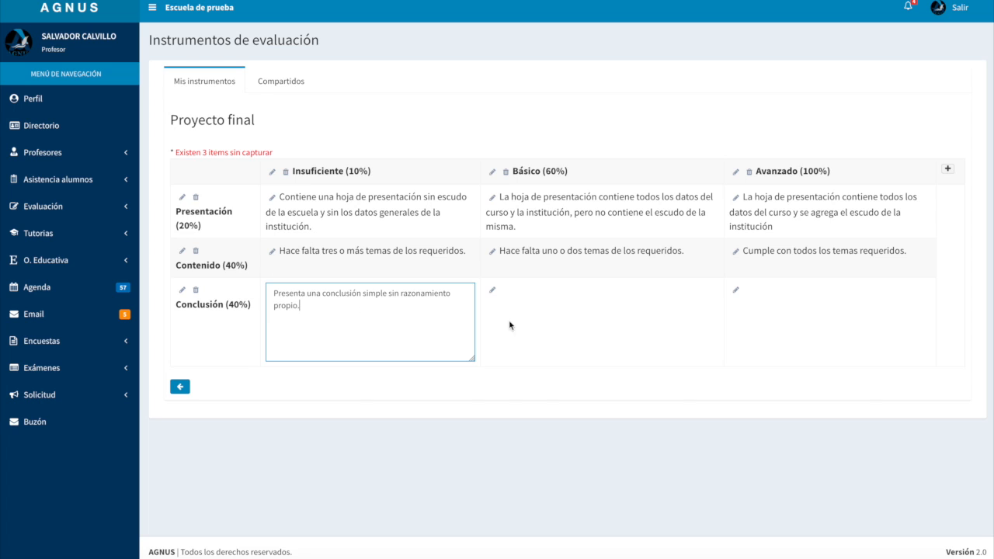
{"action": "left_click", "coordinate": [552, 321]}
Describe Conclusión at Básico as "Presenta una conclusión usando un razonamiento propio."
{"action": "left_click", "coordinate": [494, 292]}
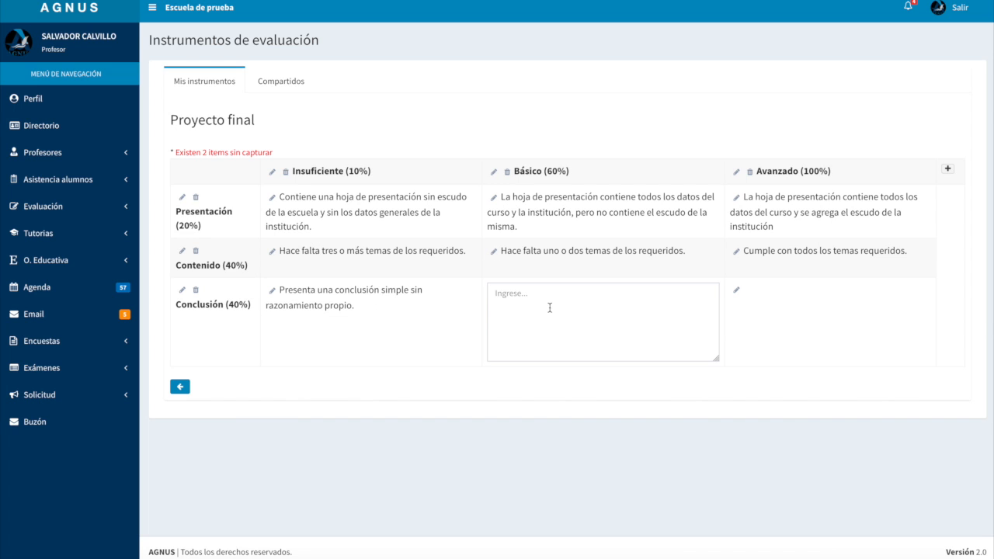
{"action": "type", "text": "Present"}
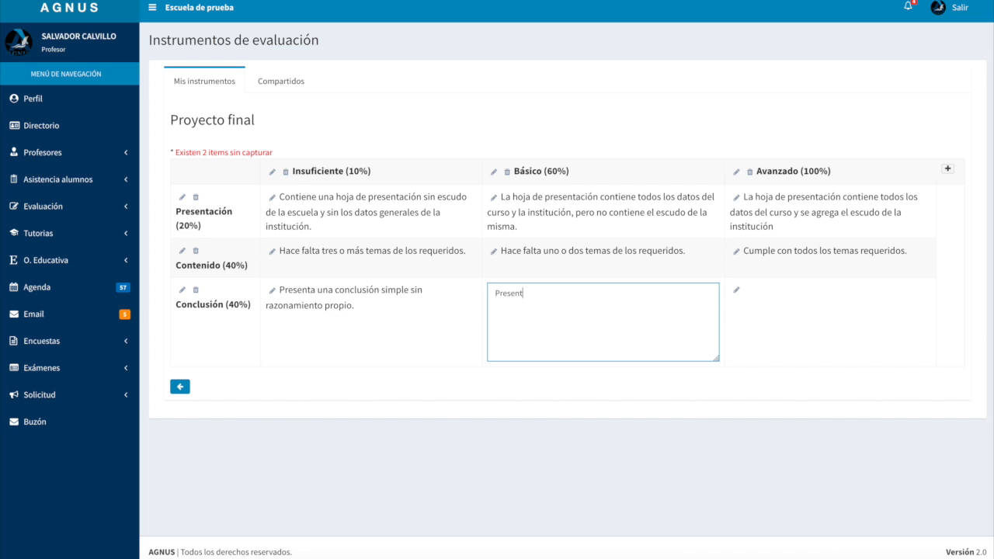
{"action": "type", "text": "a una conclusión"}
{"action": "type", "text": "usando un razonamiento propio."}
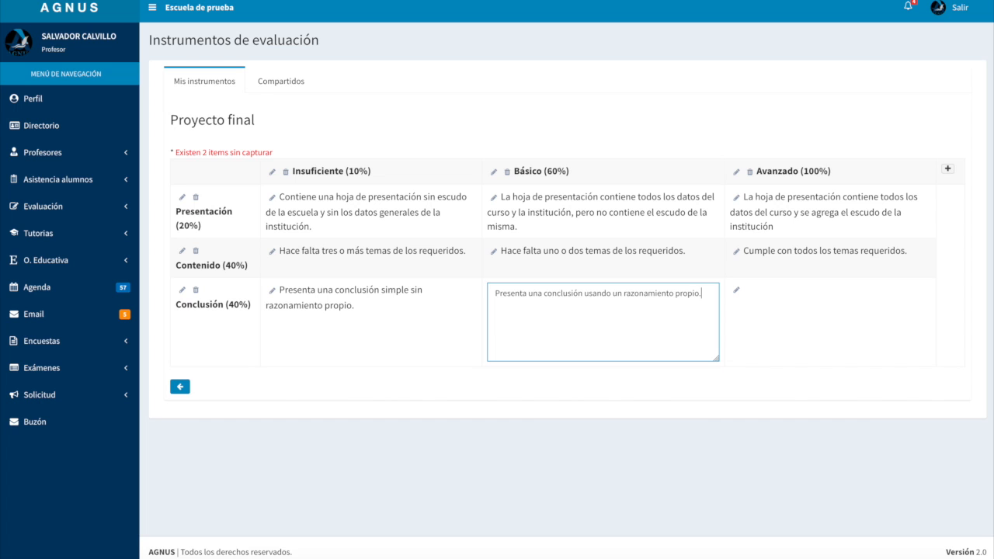
{"action": "left_click", "coordinate": [780, 324]}
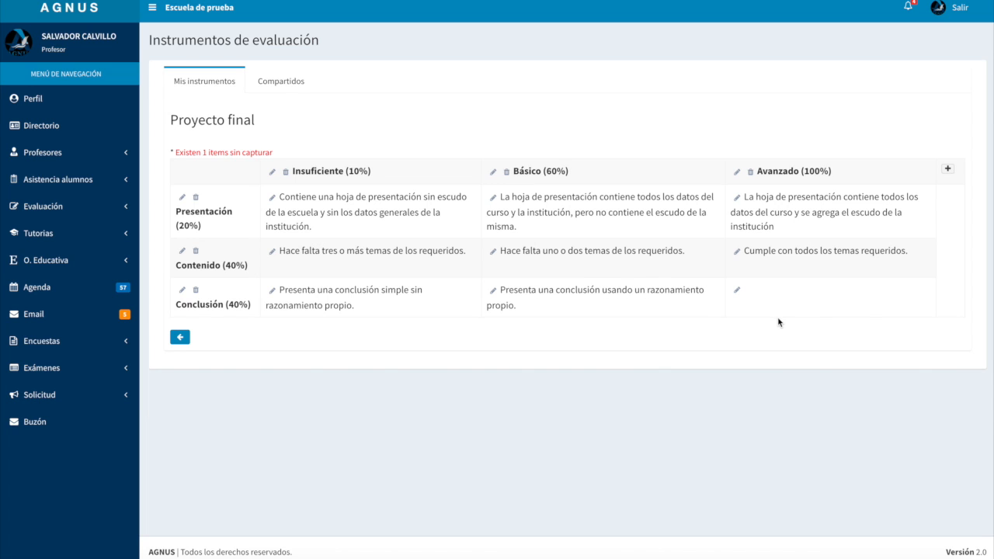
Describe Conclusión at Avanzado as "Presenta una conclusión usando razonamiento propio y hace una comparación con otros autores."
{"action": "left_click", "coordinate": [738, 292]}
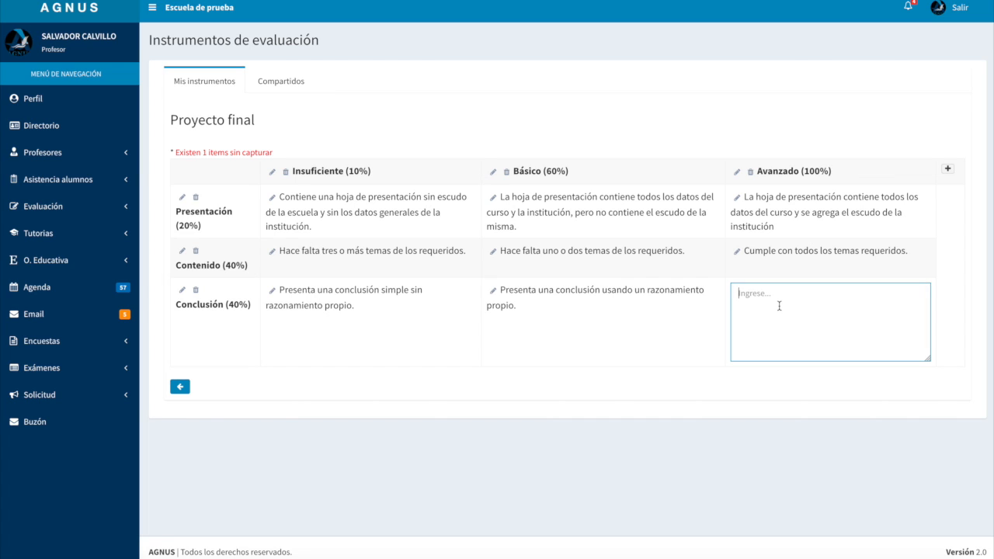
{"action": "type", "text": "Presenta una conclusión usando razonamiento "}
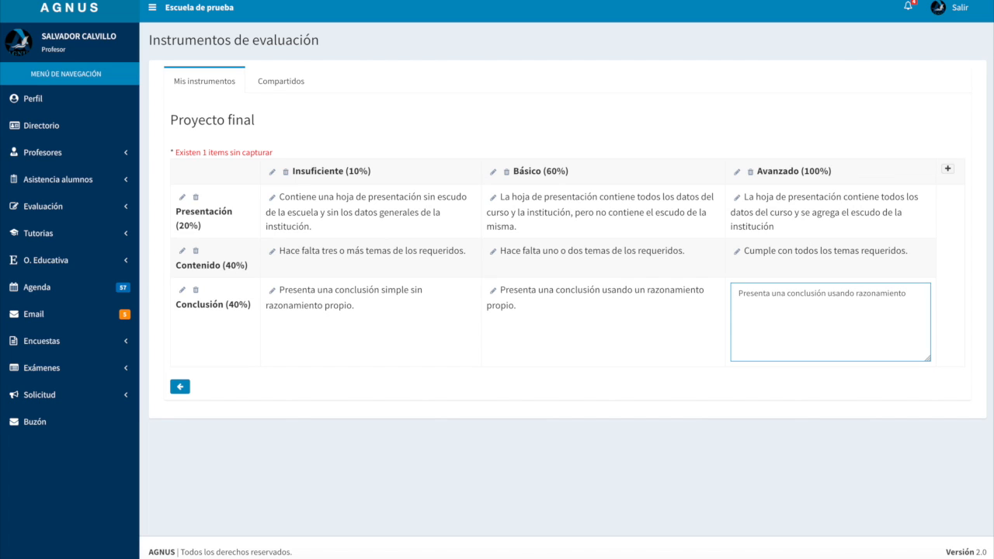
{"action": "type", "text": "propio"}
{"action": "type", "text": " y hace una comprac"}
{"action": "type", "text": "aci"}
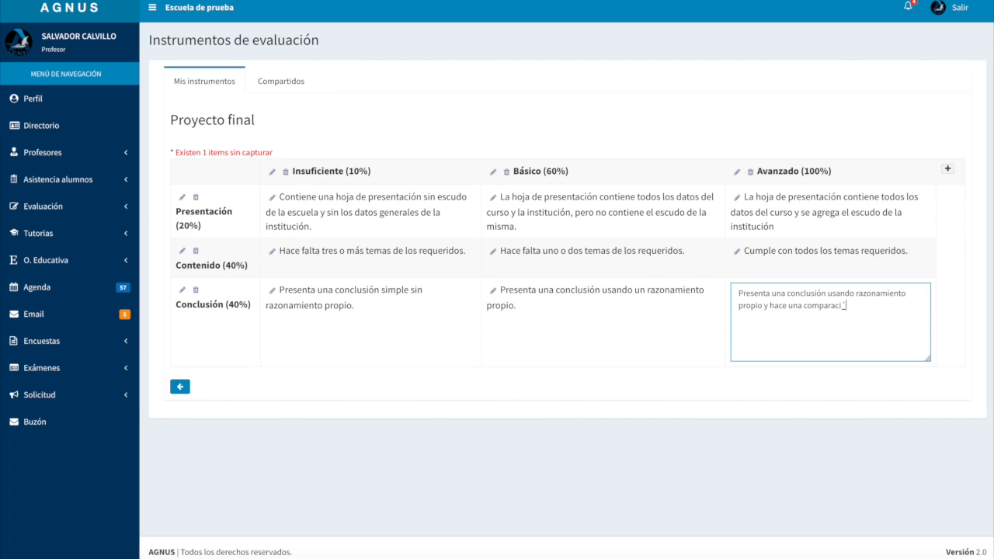
{"action": "type", "text": "ón con otros autores."}
{"action": "left_click", "coordinate": [668, 433]}
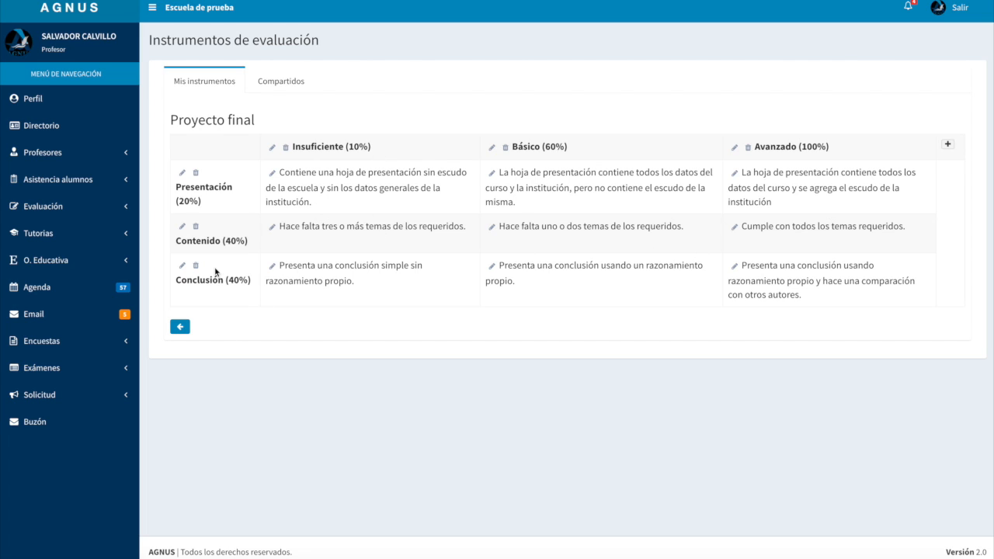
Return to the list of instruments and activate the "Proyecto final" rubric
{"action": "left_click", "coordinate": [180, 330]}
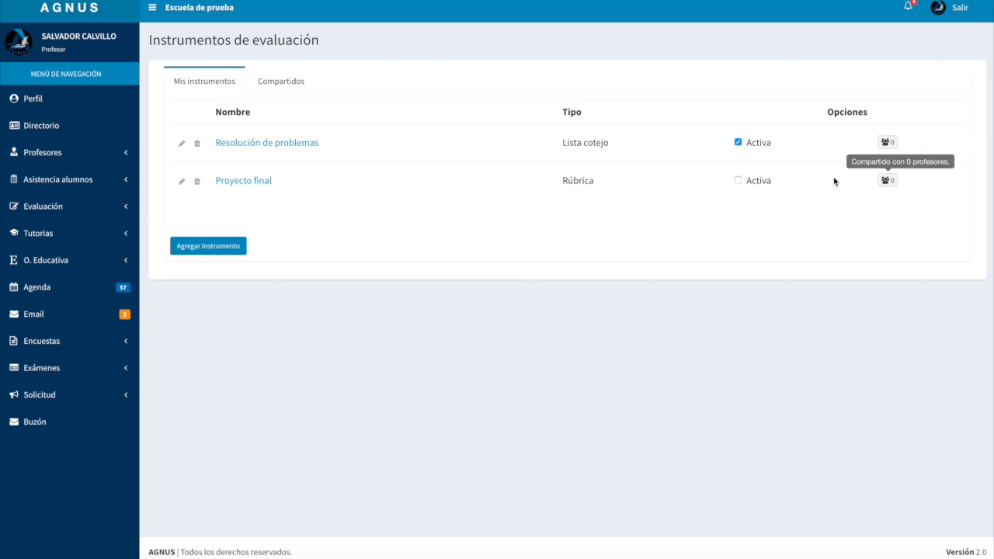
{"action": "left_click", "coordinate": [738, 181]}
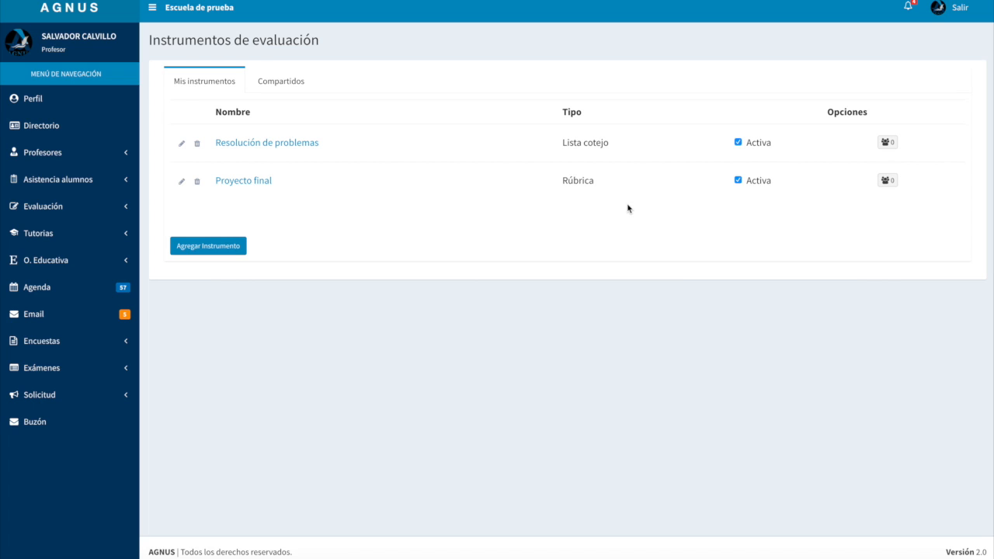
Open the sharing settings of "Resolución de problemas" and look through the list of professors, returning to the first page
{"action": "left_click", "coordinate": [888, 143]}
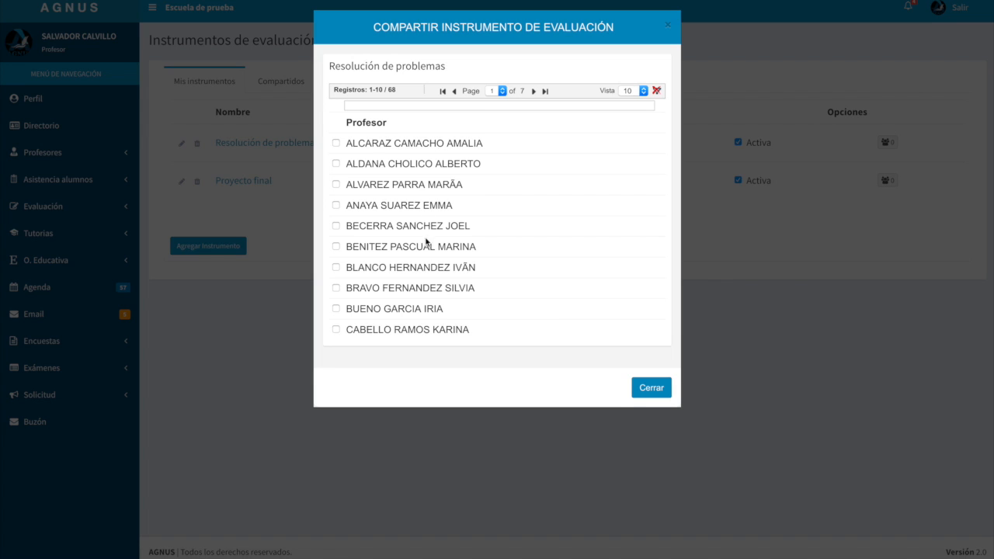
{"action": "left_click", "coordinate": [533, 91]}
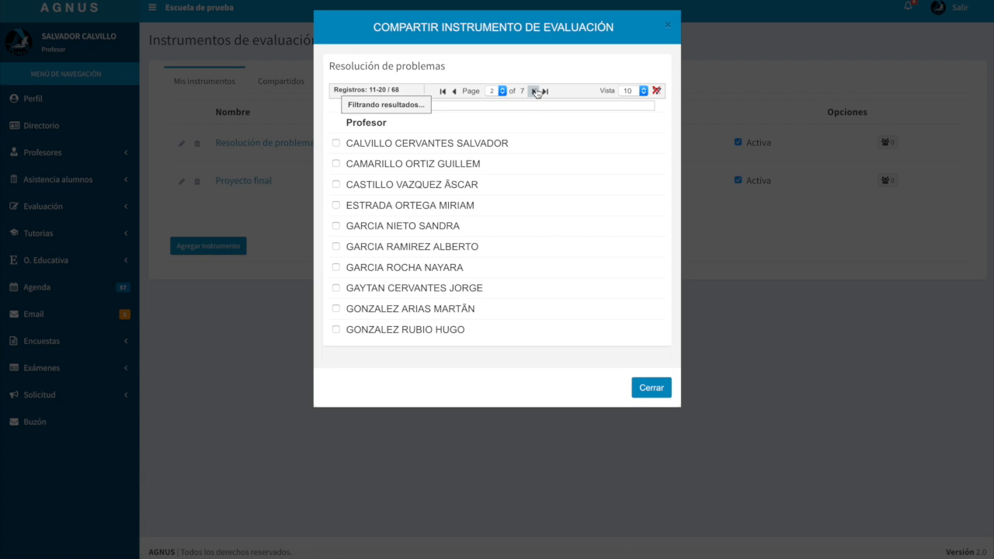
{"action": "left_click", "coordinate": [533, 91]}
{"action": "left_click", "coordinate": [534, 91]}
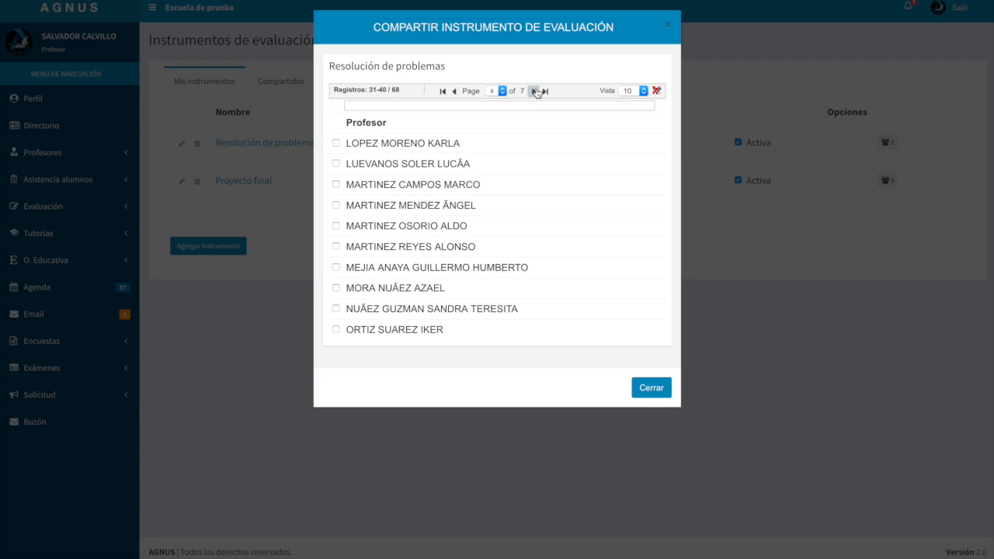
{"action": "left_click", "coordinate": [534, 91]}
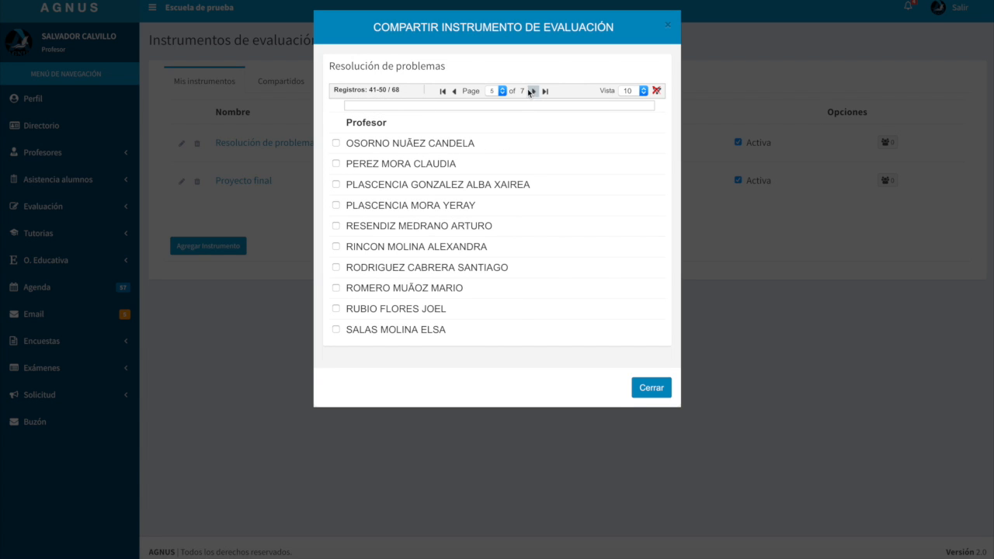
{"action": "left_click", "coordinate": [455, 91]}
{"action": "left_click", "coordinate": [454, 91]}
{"action": "left_click", "coordinate": [454, 91]}
{"action": "left_click", "coordinate": [454, 91]}
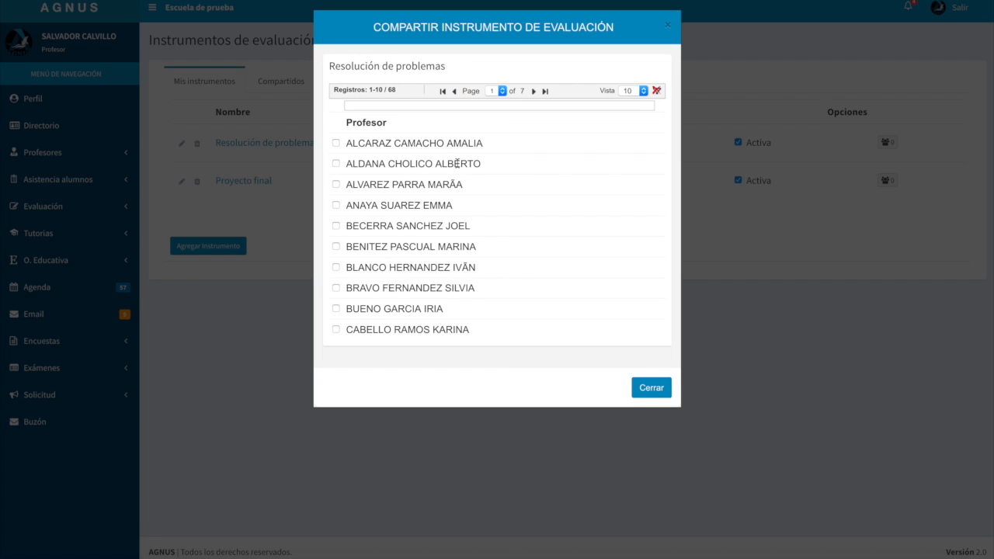
Share "Resolución de problemas" with the third and seventh professors listed, plus the second match of a surname search
{"action": "left_click", "coordinate": [336, 184]}
{"action": "left_click", "coordinate": [336, 267]}
{"action": "left_click", "coordinate": [403, 107]}
{"action": "type", "text": "salas"}
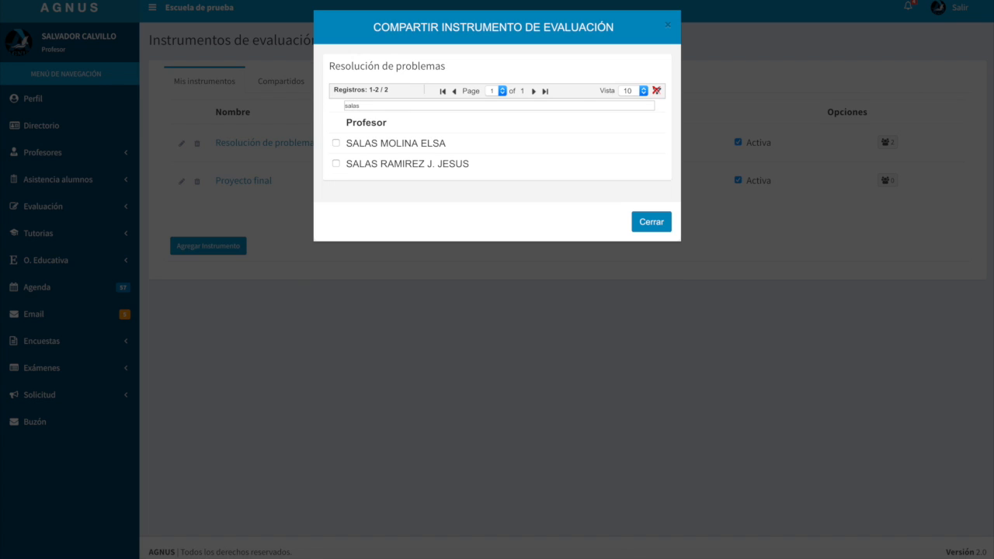
{"action": "left_click", "coordinate": [337, 164]}
{"action": "left_click", "coordinate": [649, 224]}
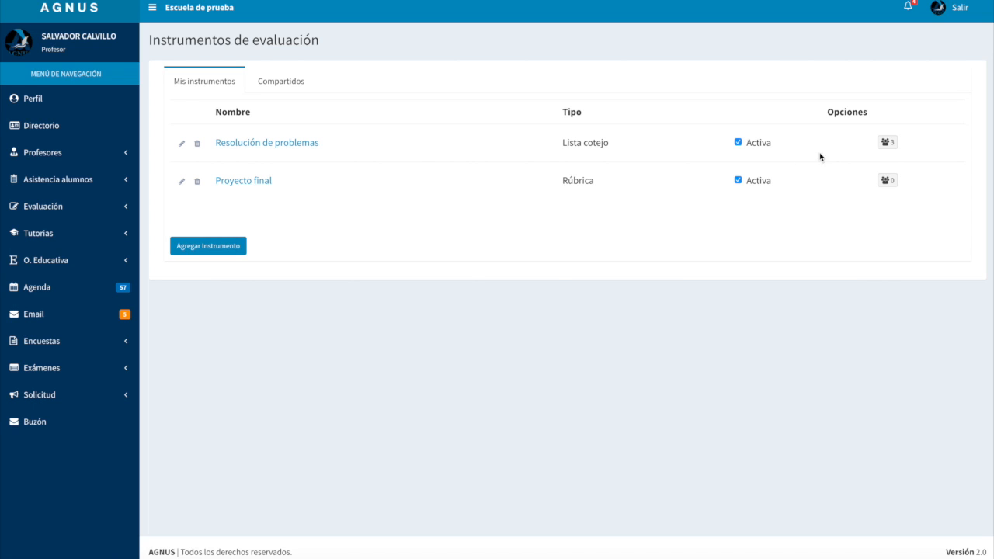
{"action": "left_click", "coordinate": [890, 148]}
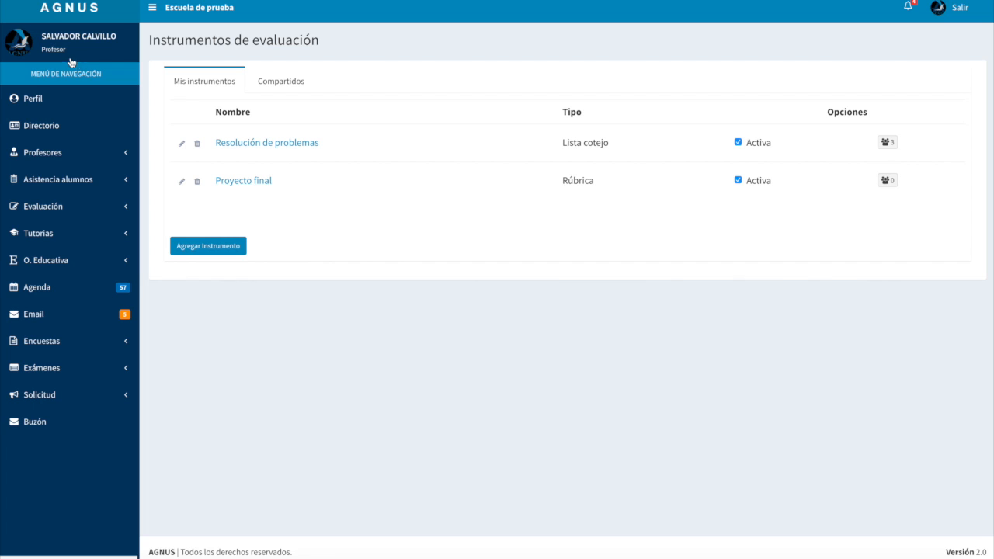
Open the "Proyecto investigativo" rubric among the shared instruments, examine its criteria, levels and percentages, and return to the shared list
{"action": "left_click", "coordinate": [285, 86]}
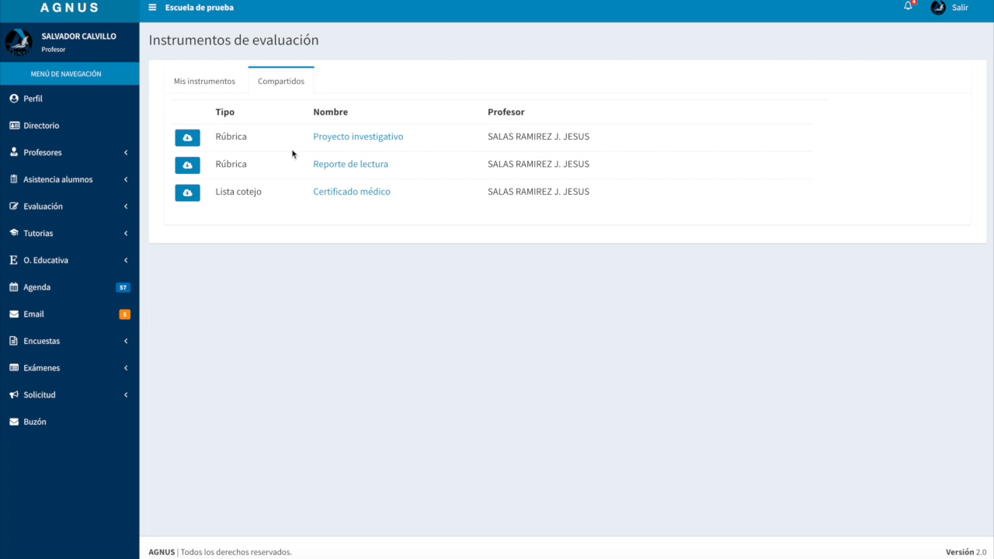
{"action": "left_click", "coordinate": [342, 140]}
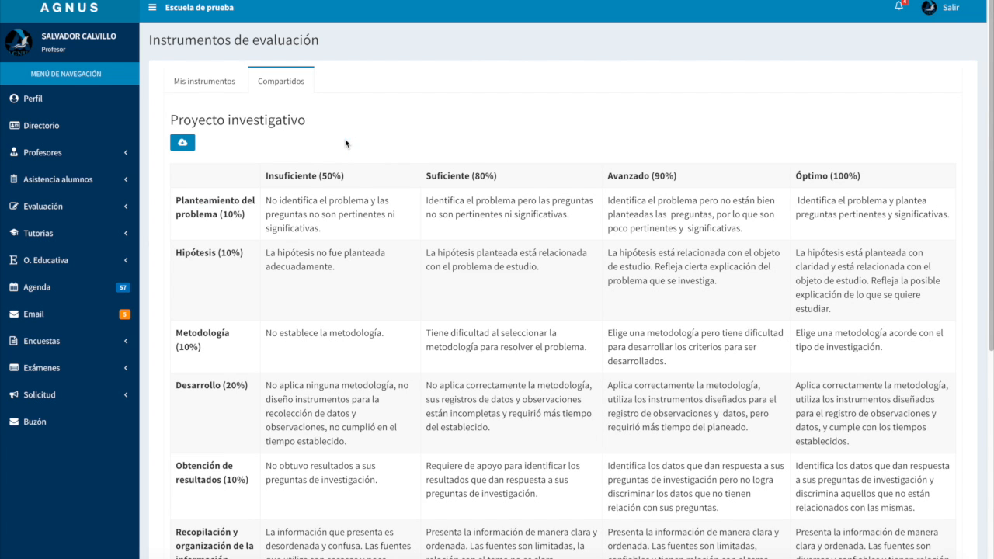
{"action": "scroll", "coordinate": [261, 161], "scroll_direction": "down", "scroll_amount": 1}
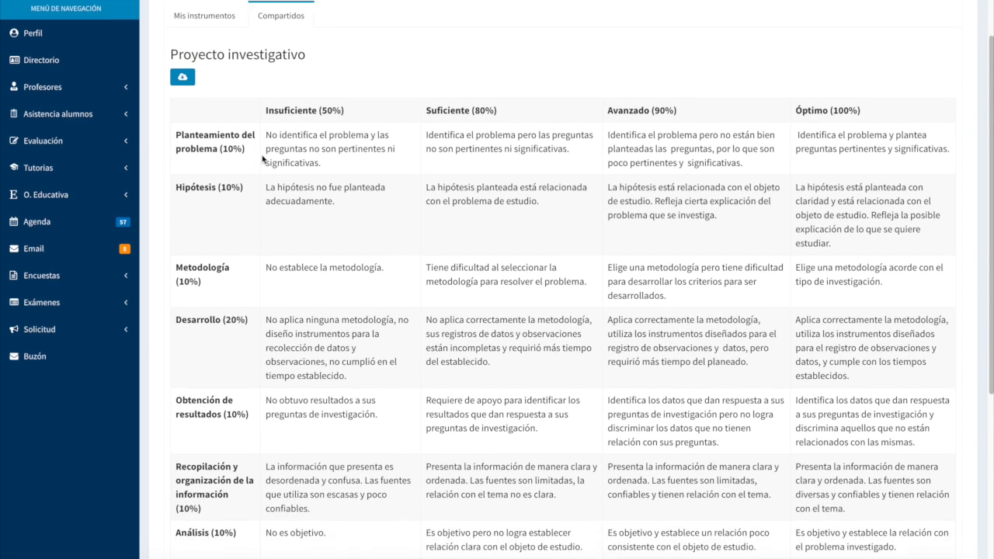
{"action": "scroll", "coordinate": [261, 160], "scroll_direction": "down", "scroll_amount": 1}
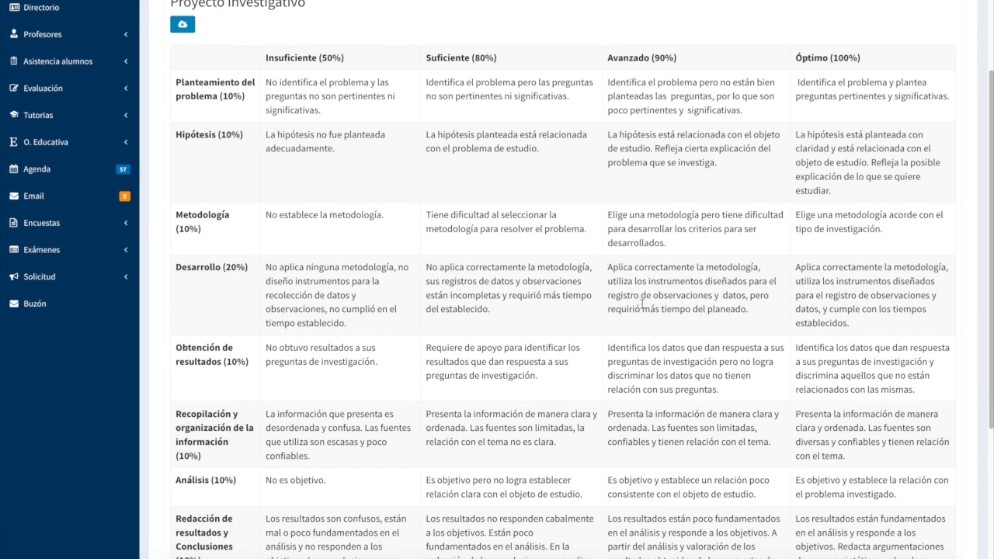
{"action": "scroll", "coordinate": [576, 266], "scroll_direction": "down", "scroll_amount": 3}
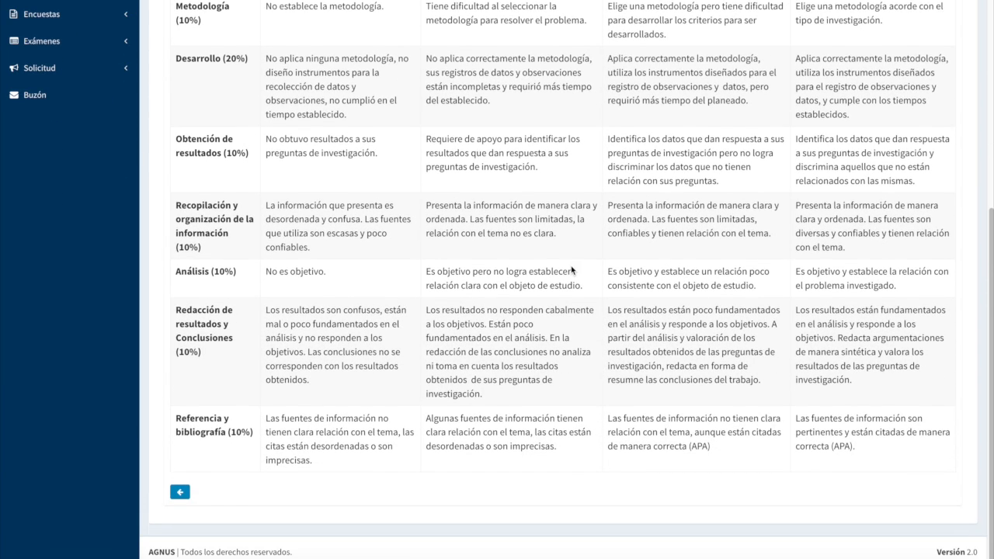
{"action": "scroll", "coordinate": [575, 271], "scroll_direction": "up", "scroll_amount": 3}
{"action": "scroll", "coordinate": [579, 272], "scroll_direction": "up", "scroll_amount": 3}
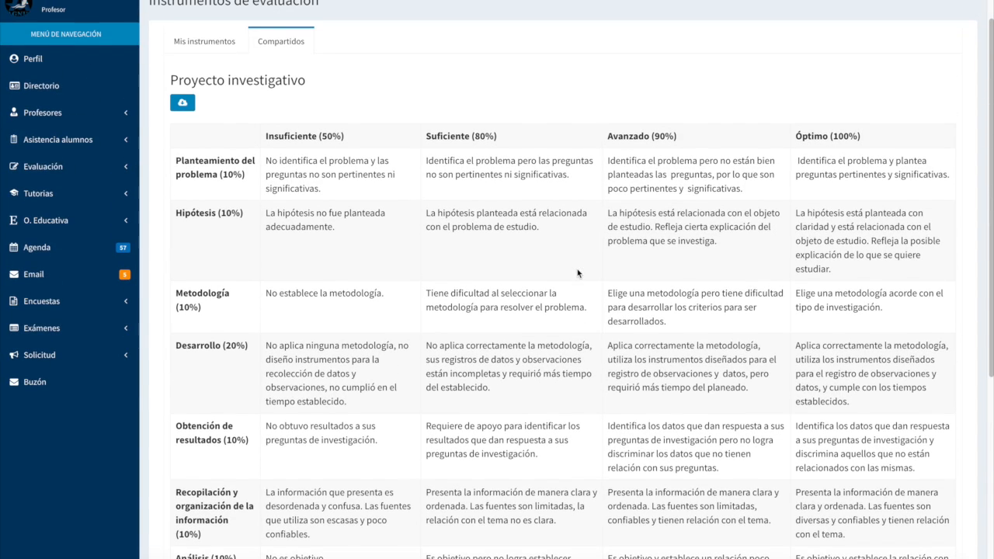
{"action": "scroll", "coordinate": [261, 138], "scroll_direction": "down", "scroll_amount": 1}
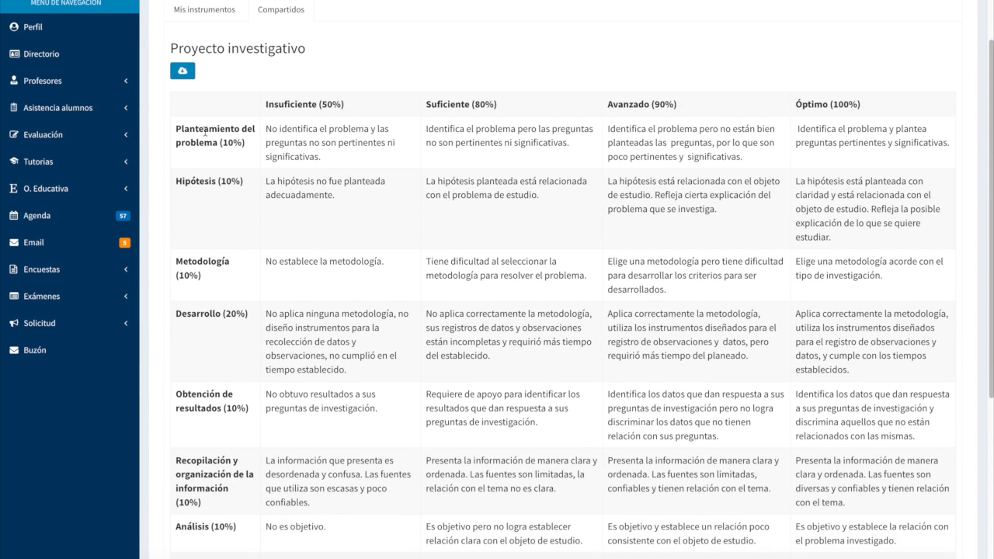
{"action": "scroll", "coordinate": [204, 163], "scroll_direction": "down", "scroll_amount": 2}
{"action": "scroll", "coordinate": [200, 164], "scroll_direction": "down", "scroll_amount": 3}
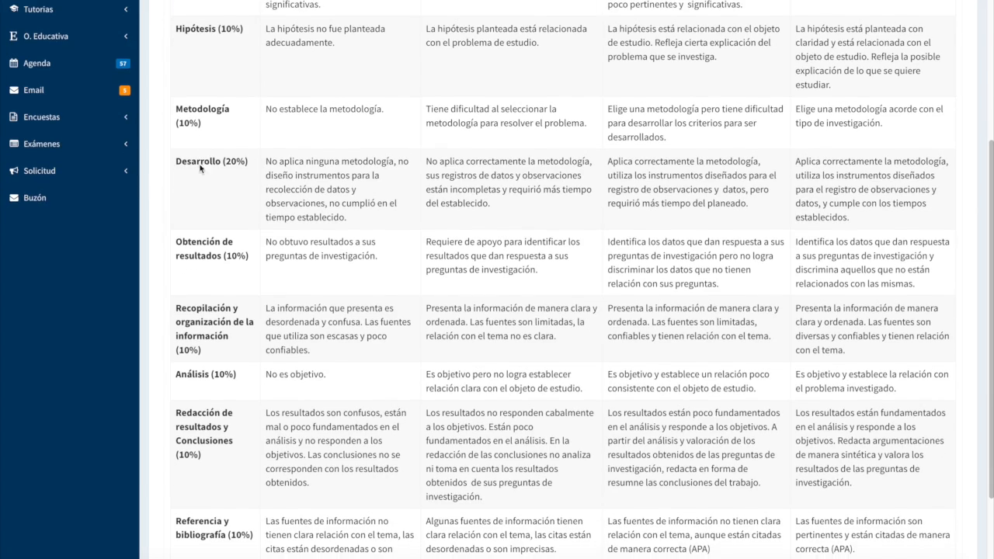
{"action": "scroll", "coordinate": [198, 224], "scroll_direction": "up", "scroll_amount": 4}
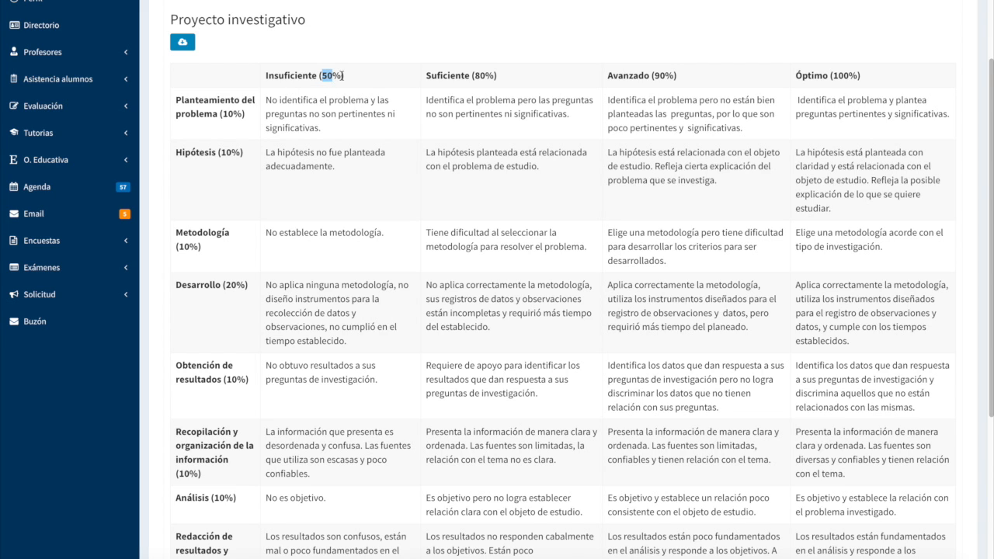
{"action": "left_click_drag", "start_coordinate": [224, 156], "coordinate": [241, 155]}
{"action": "left_click", "coordinate": [469, 164]}
{"action": "scroll", "coordinate": [631, 233], "scroll_direction": "down", "scroll_amount": 3}
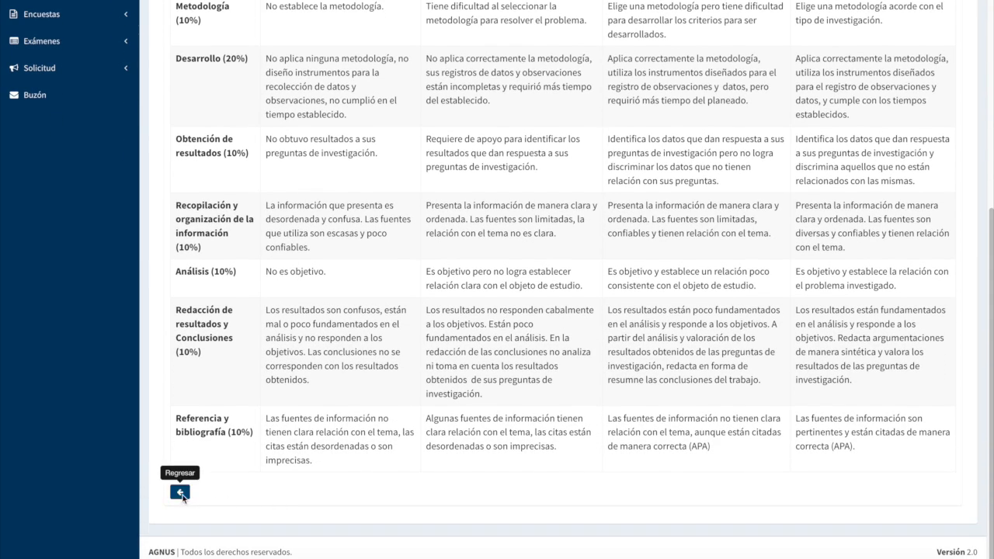
{"action": "left_click", "coordinate": [181, 493]}
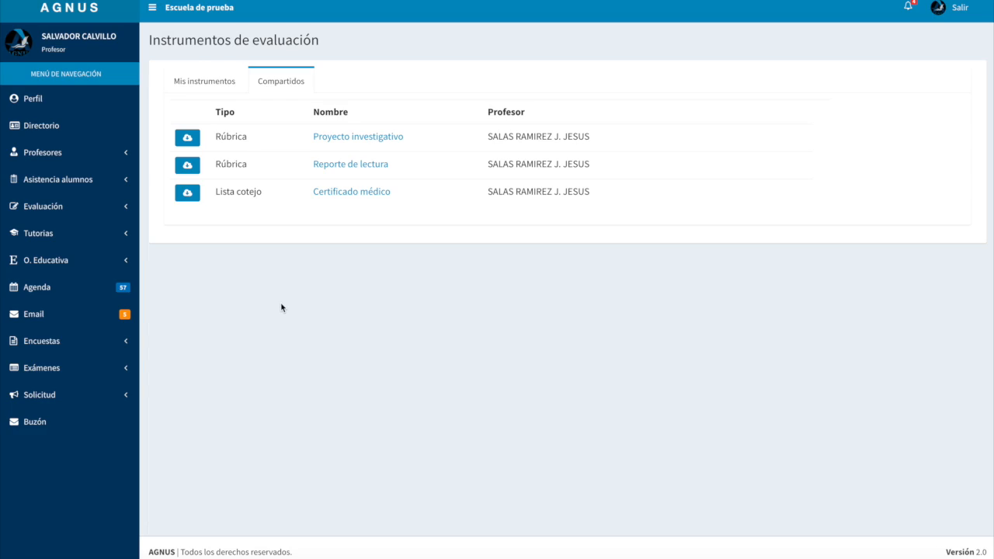
View the shared "Reporte de lectura" rubric and the "Certificado médico" checklist, returning to the shared list after each
{"action": "left_click", "coordinate": [354, 165]}
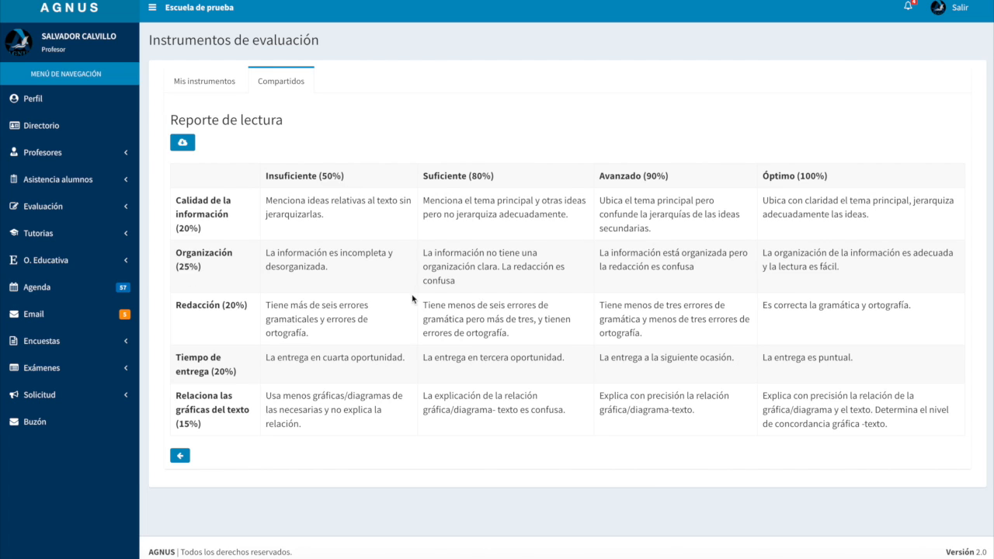
{"action": "left_click", "coordinate": [180, 457]}
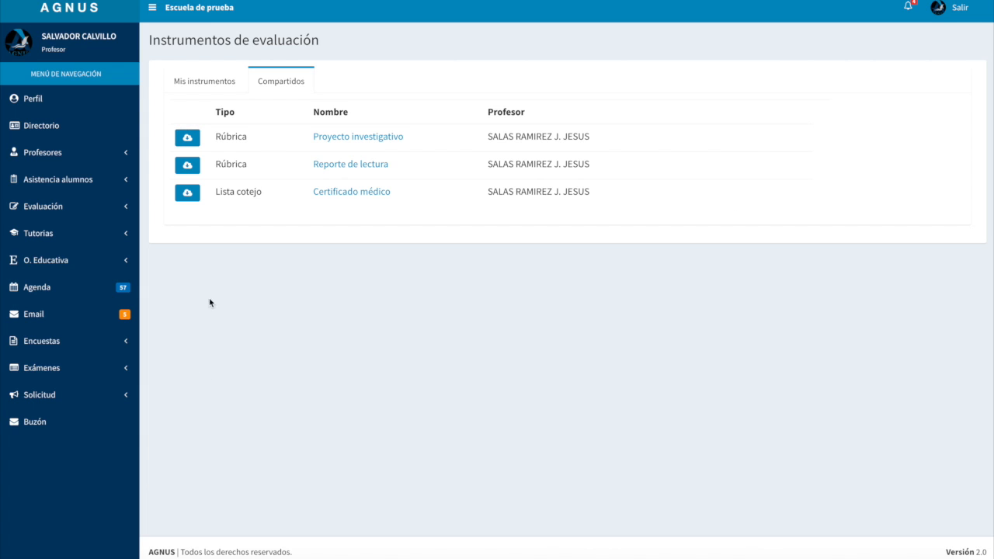
{"action": "left_click", "coordinate": [375, 197]}
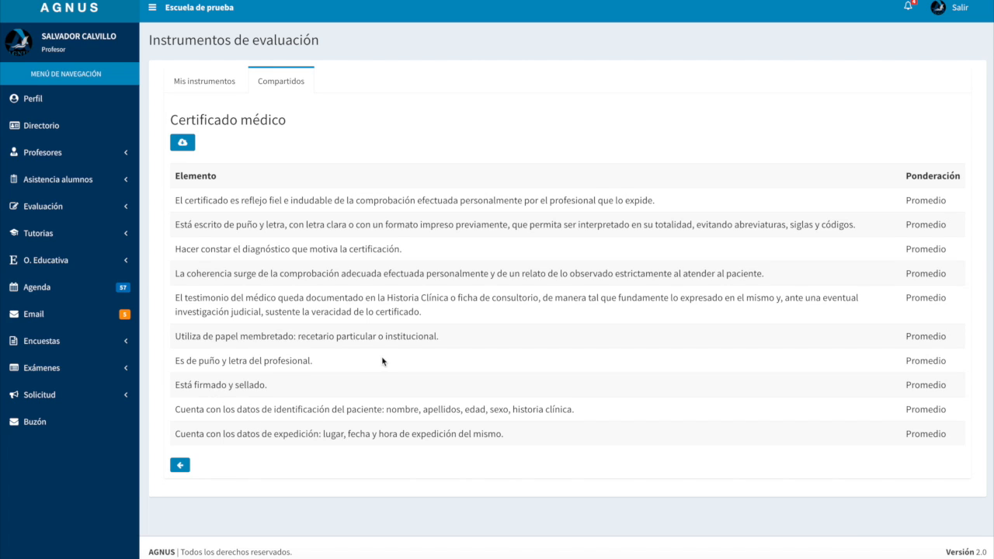
{"action": "left_click", "coordinate": [184, 466]}
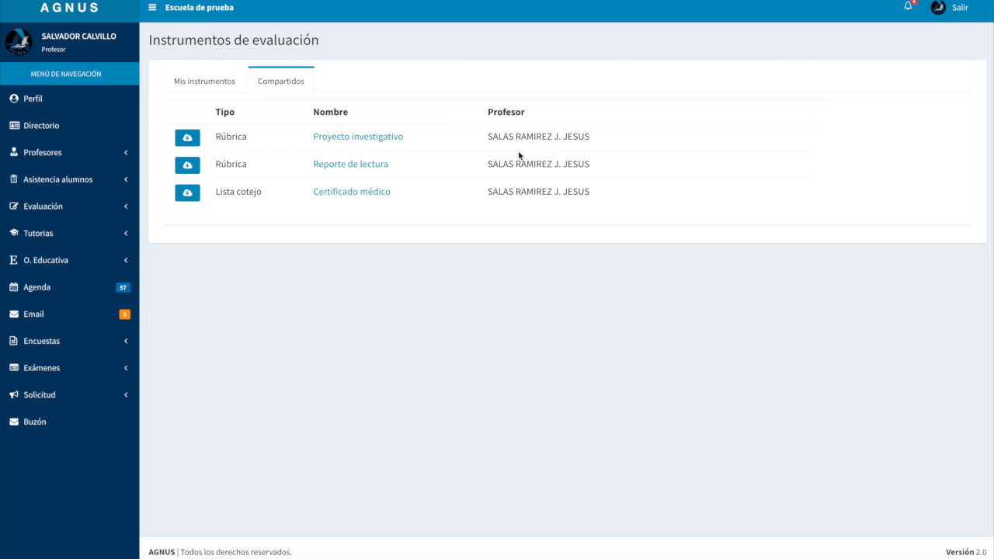
Review the shared "Proyecto investigativo" rubric again and download a copy of it into the own instruments
{"action": "left_click", "coordinate": [370, 138]}
{"action": "scroll", "coordinate": [193, 230], "scroll_direction": "down", "scroll_amount": 2}
{"action": "scroll", "coordinate": [193, 230], "scroll_direction": "down", "scroll_amount": 5}
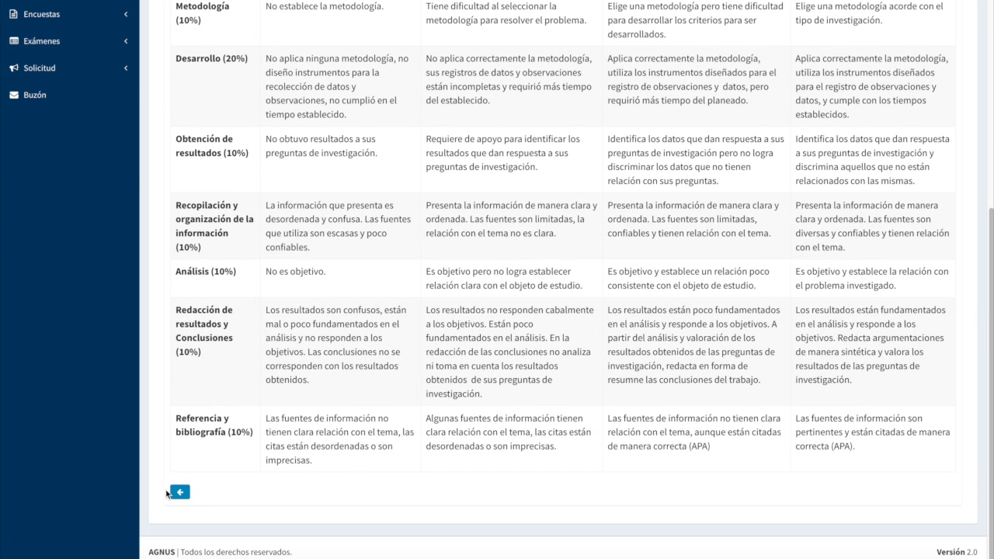
{"action": "left_click", "coordinate": [179, 492]}
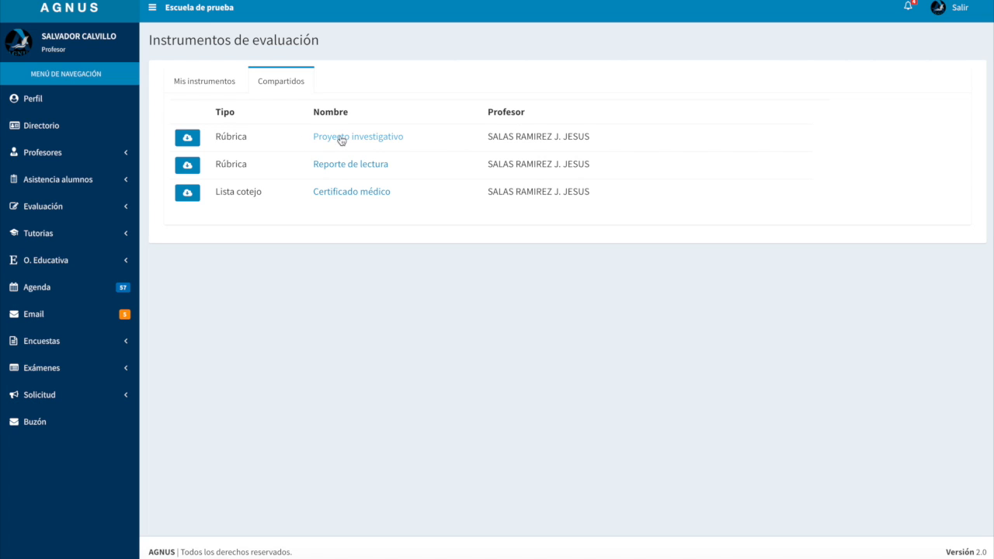
{"action": "left_click", "coordinate": [187, 139]}
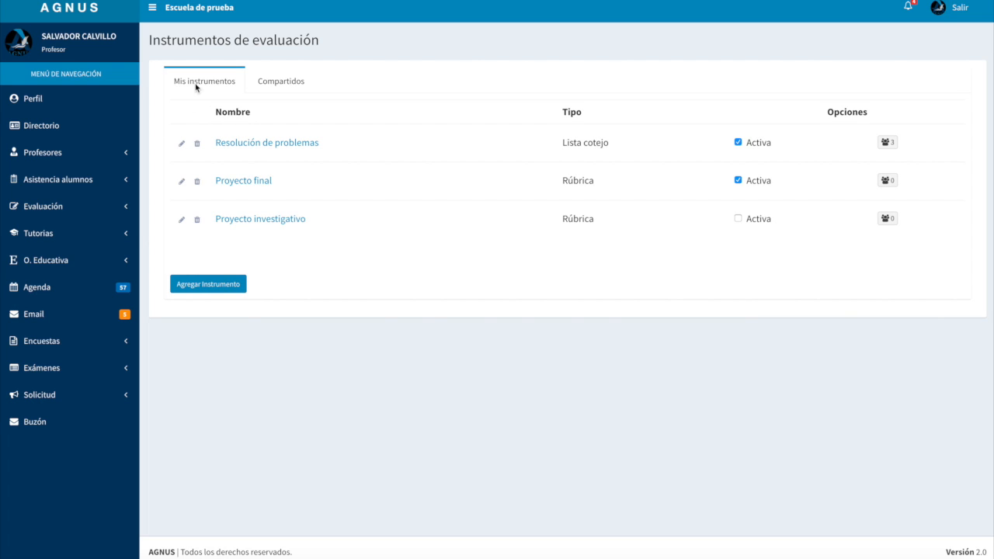
Examine the downloaded "Proyecto investigativo" rubric, opening its Hipótesis description at Suficiente for editing, and return to the own instrument list
{"action": "left_click", "coordinate": [258, 221]}
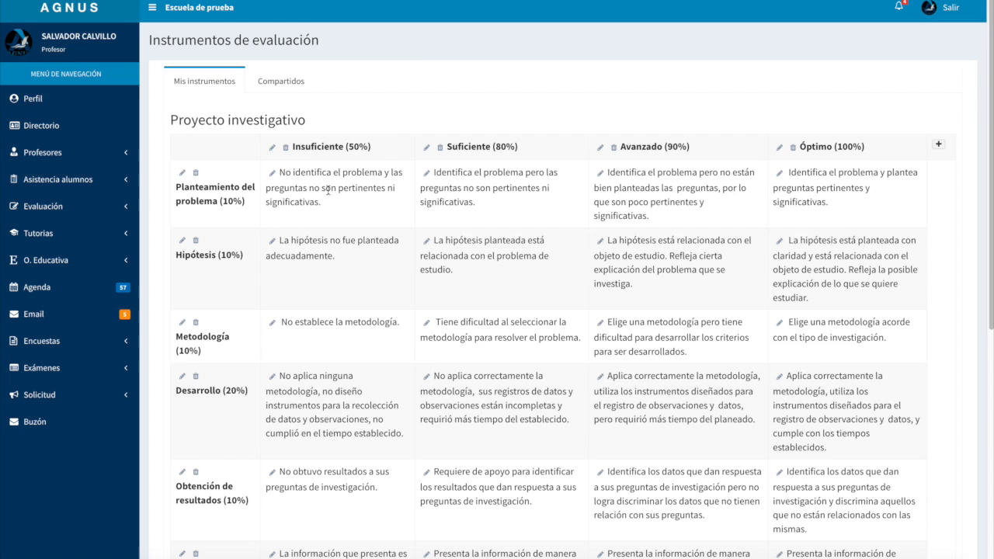
{"action": "scroll", "coordinate": [509, 269], "scroll_direction": "down", "scroll_amount": 5}
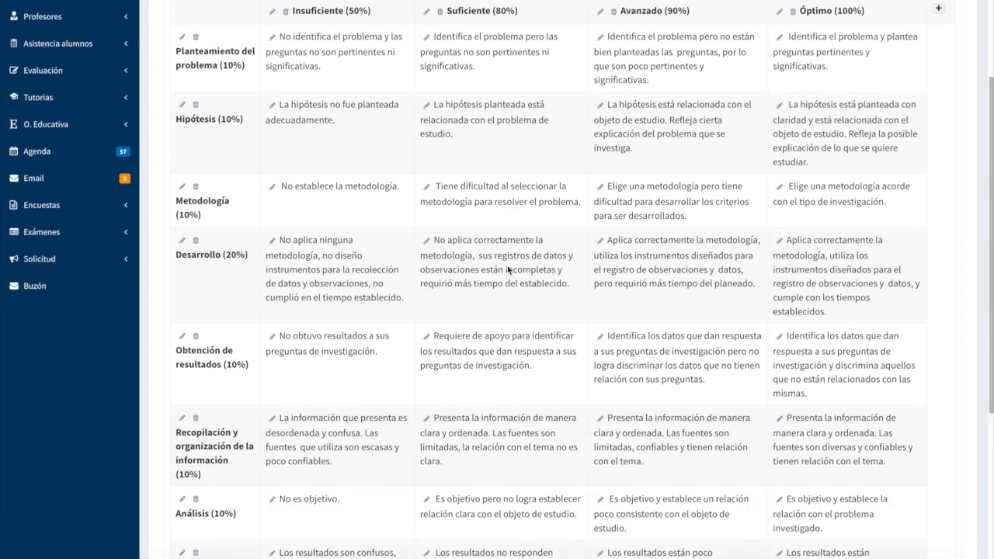
{"action": "scroll", "coordinate": [509, 270], "scroll_direction": "up", "scroll_amount": 5}
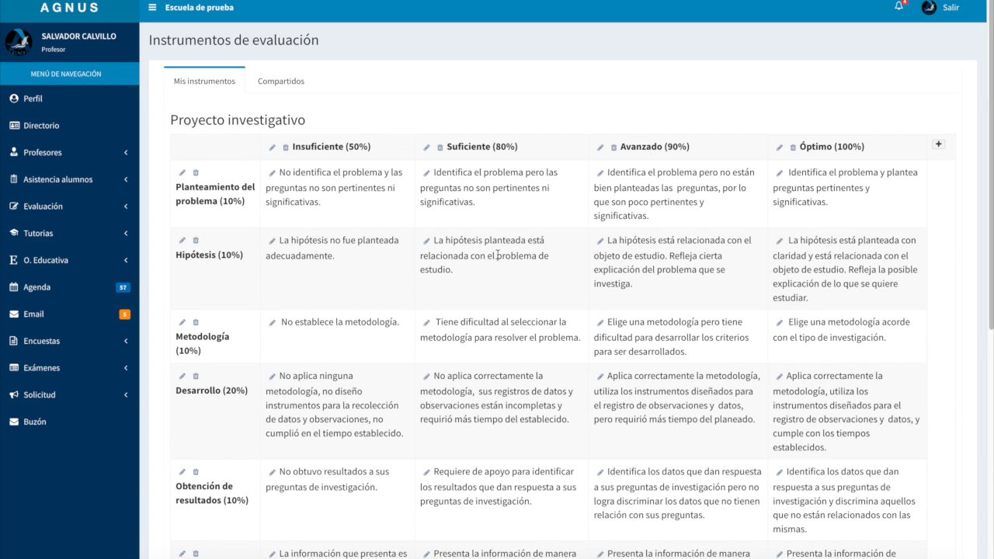
{"action": "scroll", "coordinate": [285, 279], "scroll_direction": "down", "scroll_amount": 1}
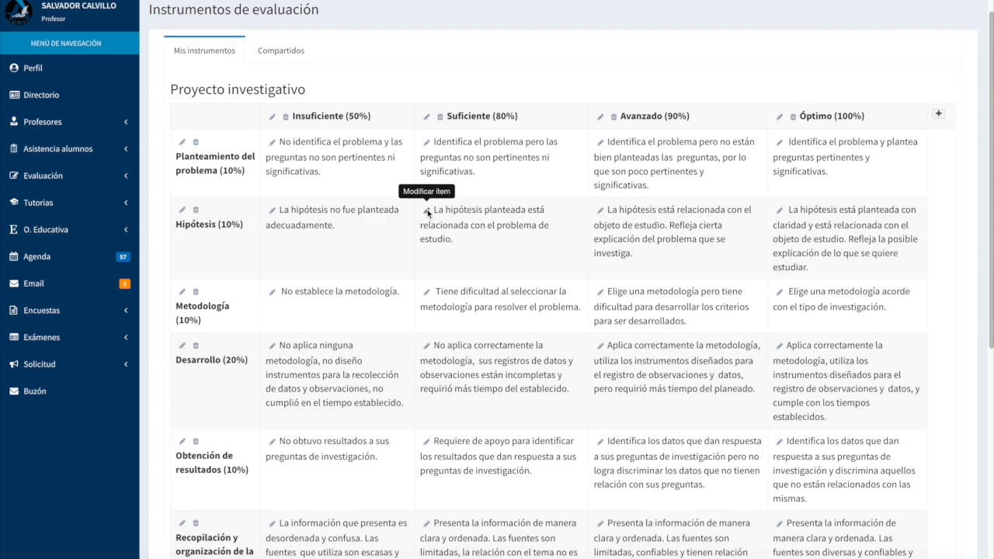
{"action": "left_click", "coordinate": [426, 212]}
{"action": "scroll", "coordinate": [544, 243], "scroll_direction": "down", "scroll_amount": 1}
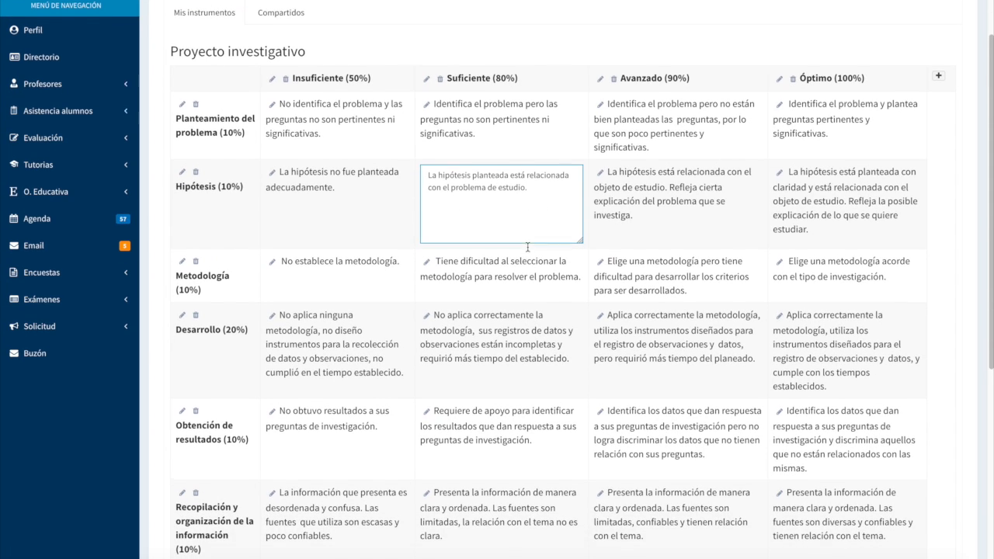
{"action": "left_click", "coordinate": [672, 236]}
{"action": "scroll", "coordinate": [432, 236], "scroll_direction": "down", "scroll_amount": 4}
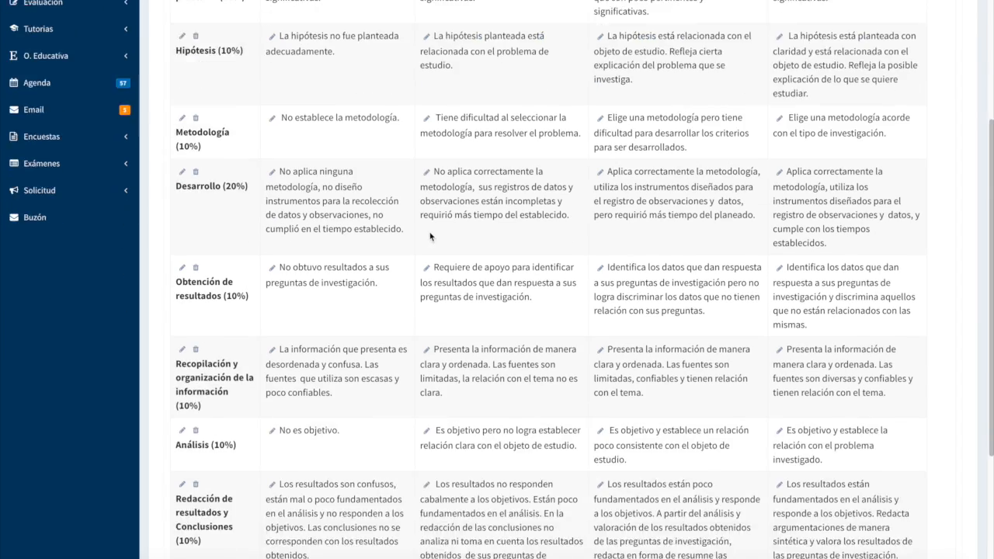
{"action": "left_click", "coordinate": [181, 493]}
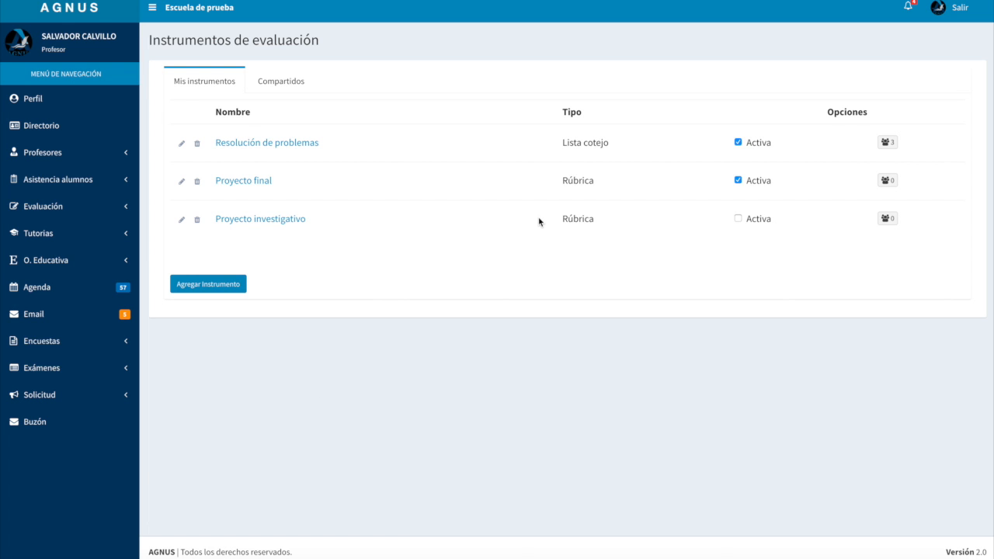